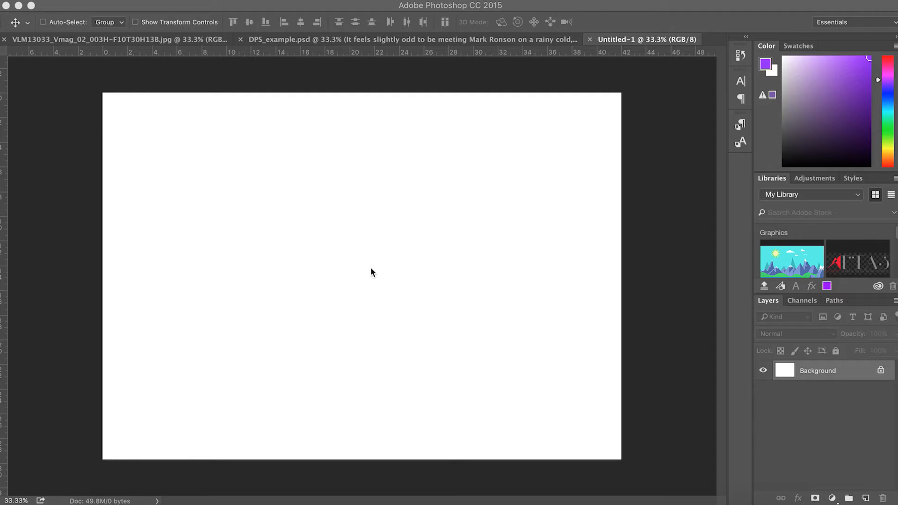
Close the empty Untitled-1 document and start a new document
click(590, 41)
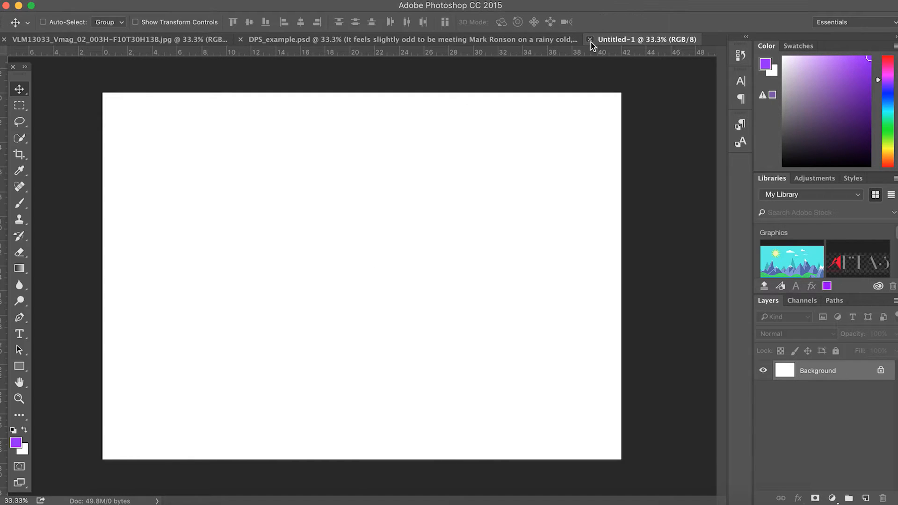
click(590, 40)
click(117, 1)
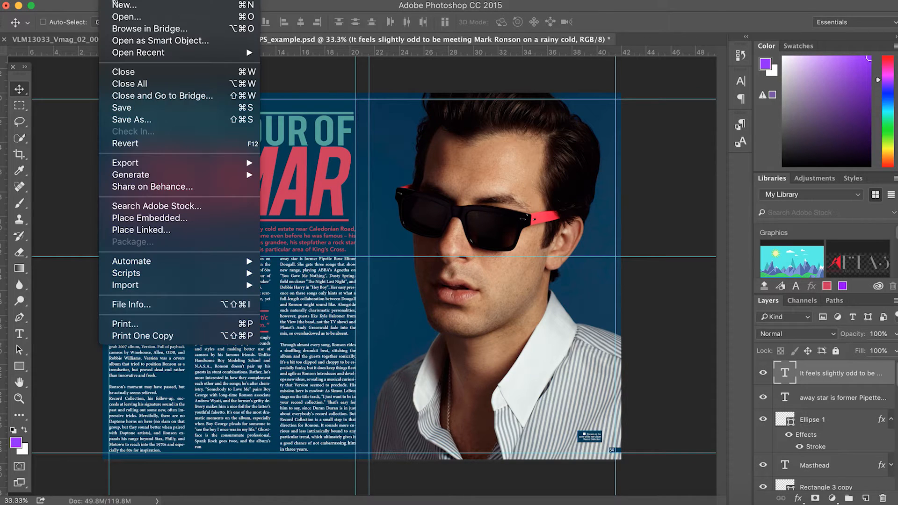
click(117, 5)
drag(334, 148, 368, 150)
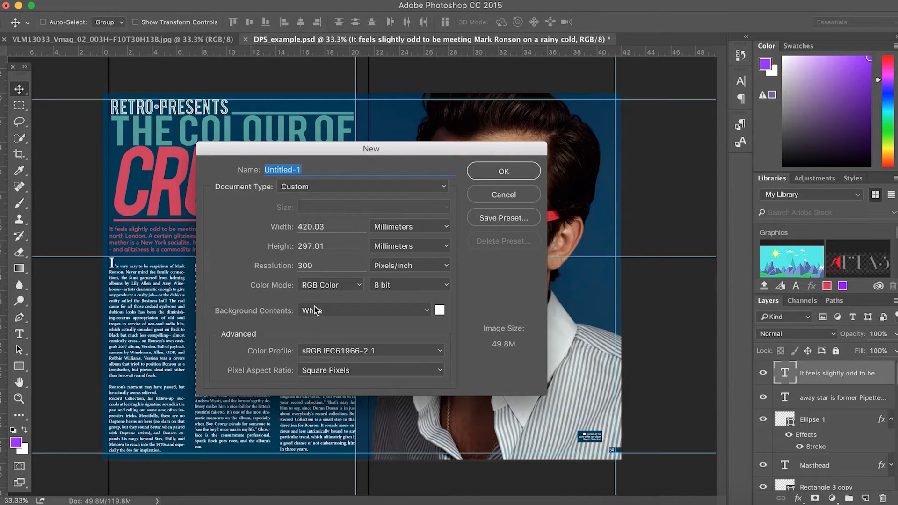
Set the new document size to 420 mm wide by 297 mm high
click(323, 247)
text(296)
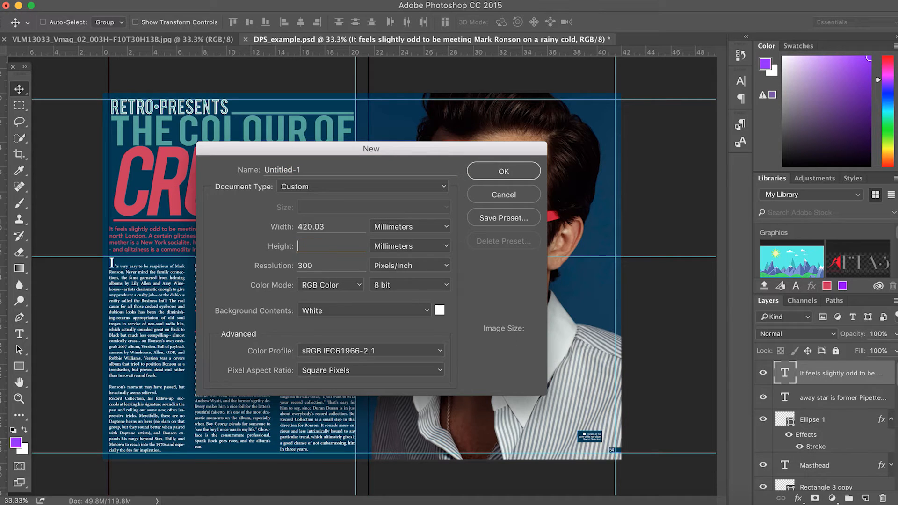
key(BackSpace)
text(7)
key(shift+Tab)
text(210)
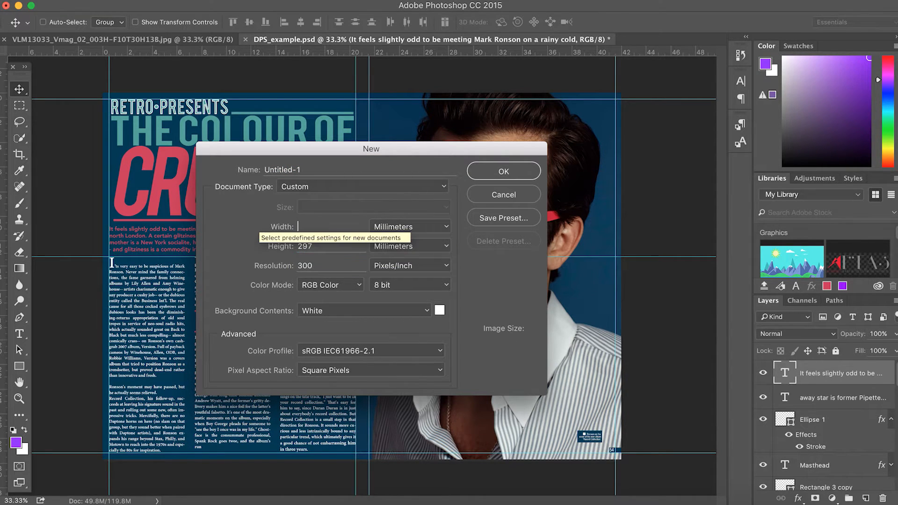
key(BackSpace)
key(BackSpace)
key(BackSpace)
text(420)
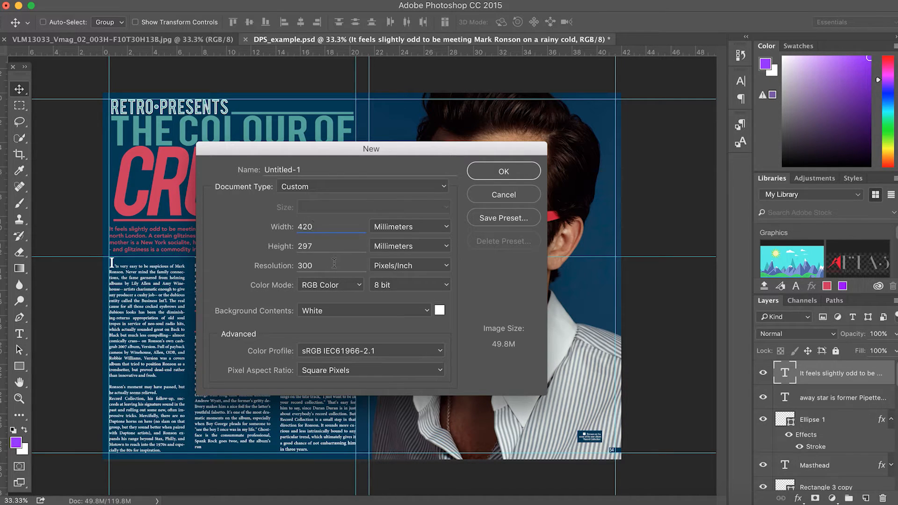
Name the document 'DPS Tutorial' and create it
drag(302, 169, 206, 167)
key(BackSpace)
text(DPS Tutorial)
click(498, 177)
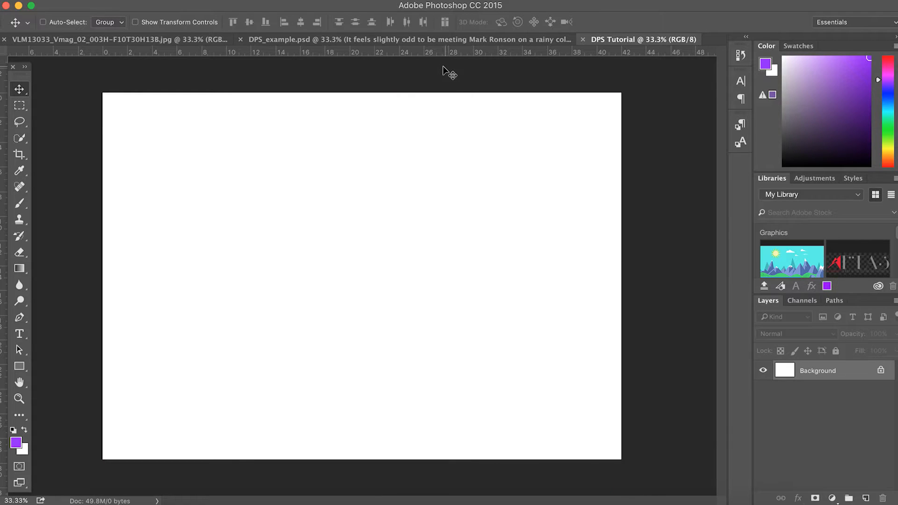
click(416, 39)
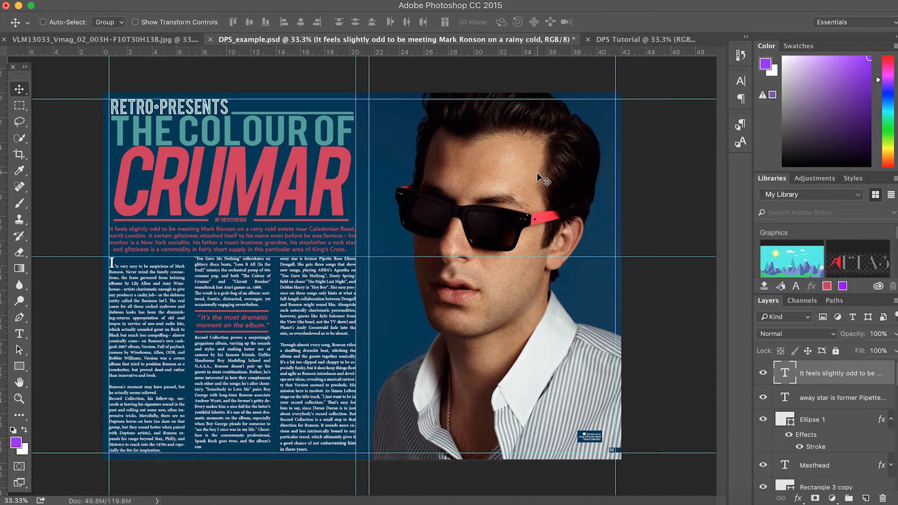
click(642, 42)
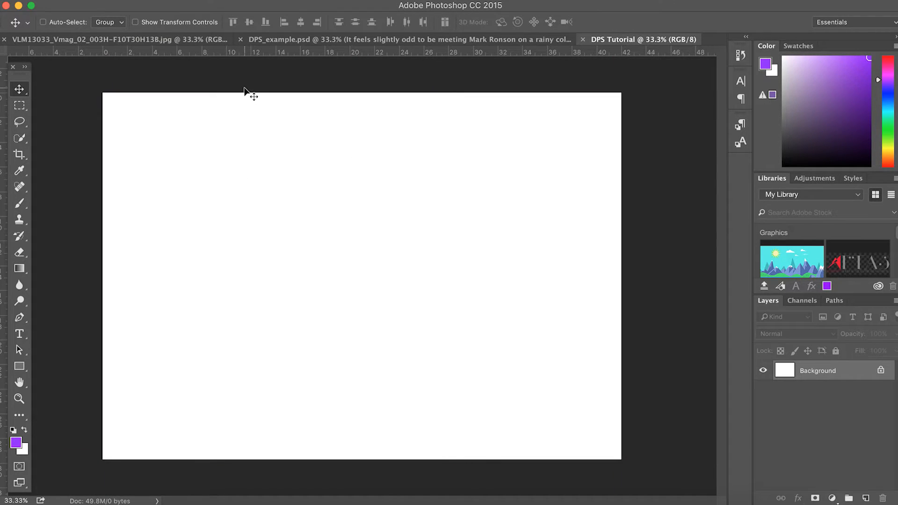
Add margin guides near the top, bottom, left and right edges of the spread
drag(268, 51, 273, 100)
drag(265, 53, 326, 453)
drag(4, 237, 616, 229)
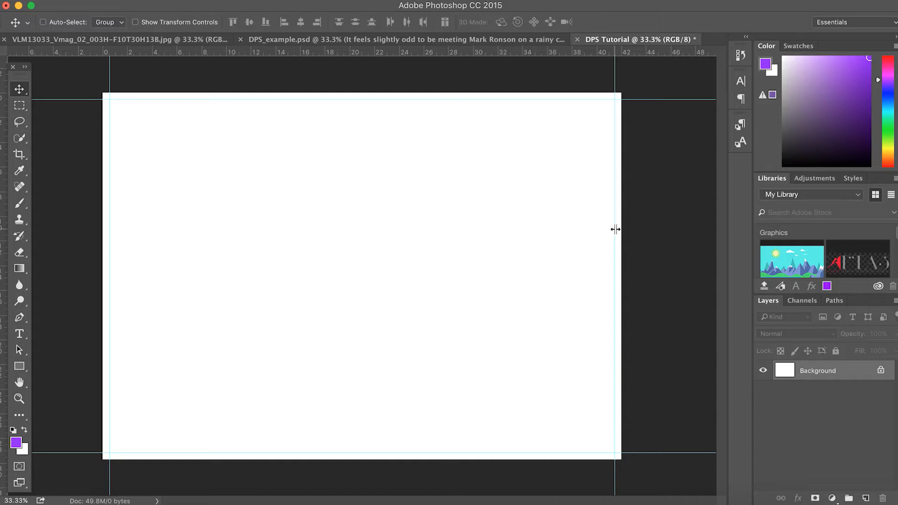
drag(3, 154, 362, 152)
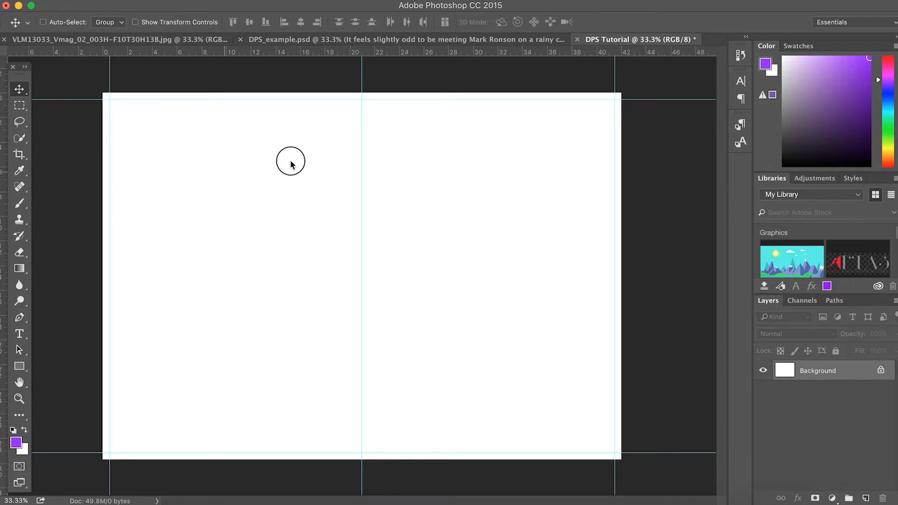
Place two vertical guides at the centre, around 20.5 cm, for the spine
drag(5, 200, 356, 169)
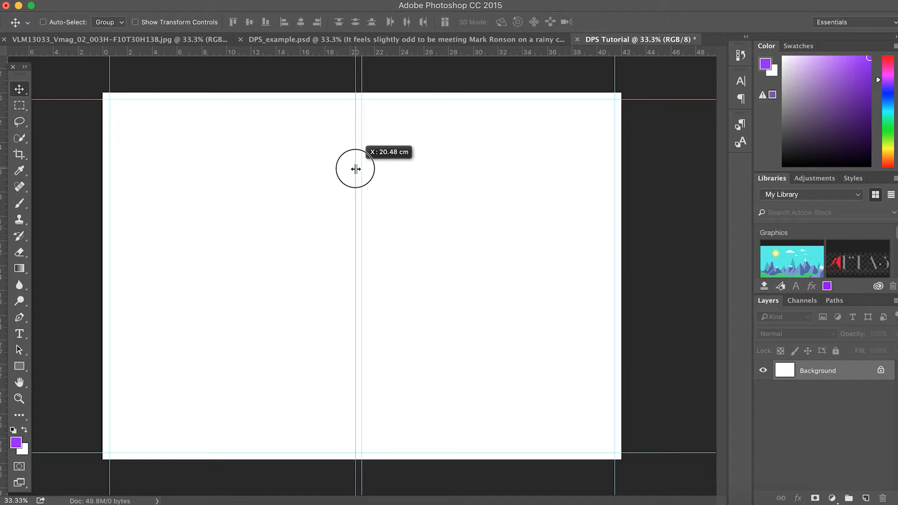
drag(357, 169, 356, 169)
drag(3, 150, 369, 117)
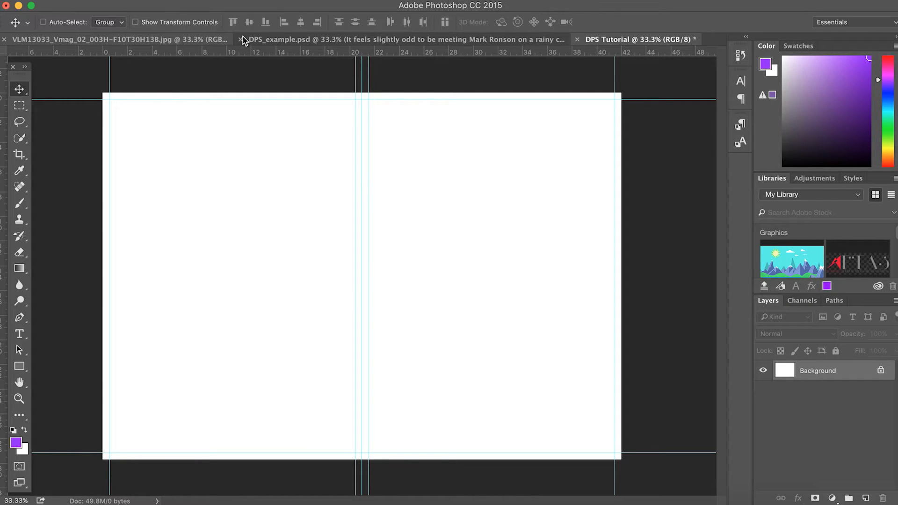
Unlock the Prince portrait's Background layer and copy it into DPS Tutorial
click(117, 39)
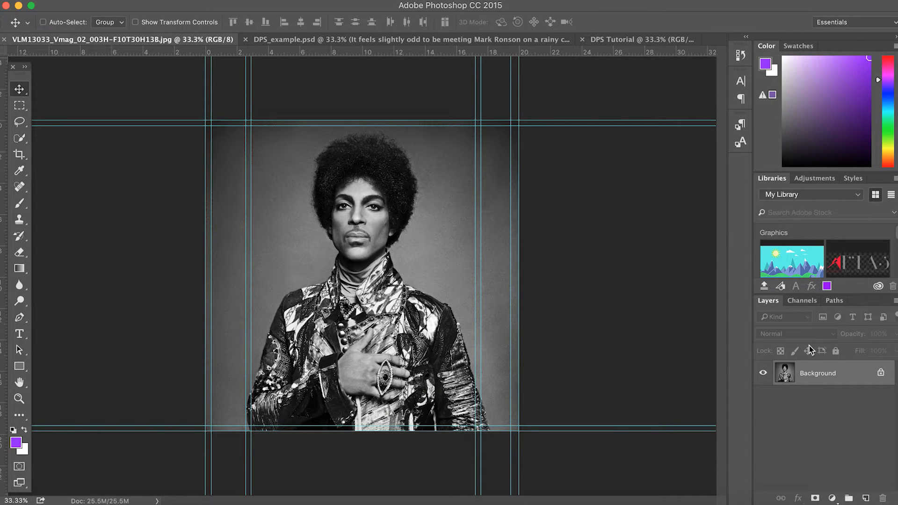
mouse_move(357, 275)
mouse_down()
mouse_move(538, 66)
mouse_move(358, 271)
mouse_up()
key(Return)
click(882, 374)
drag(827, 374, 451, 277)
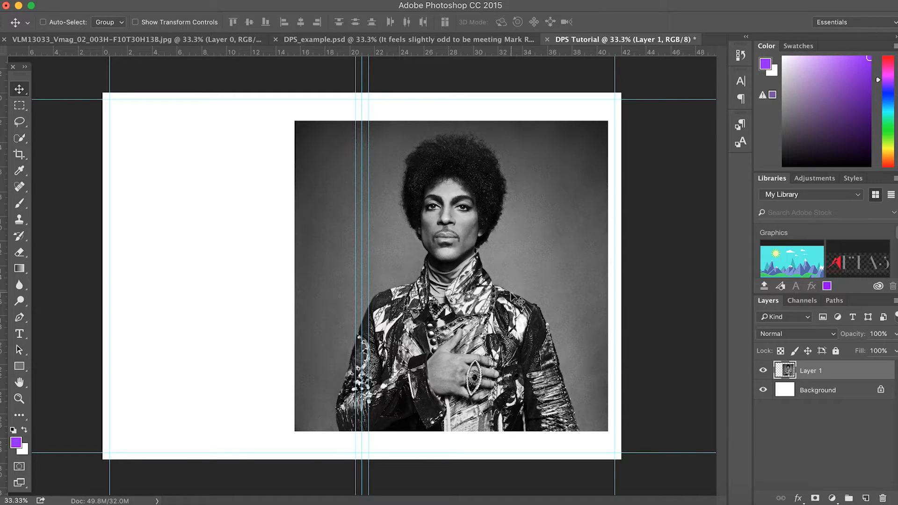
Scale the portrait to about 118% and position it across the right-hand page
mouse_move(456, 301)
mouse_down()
mouse_move(449, 300)
mouse_move(455, 304)
mouse_up()
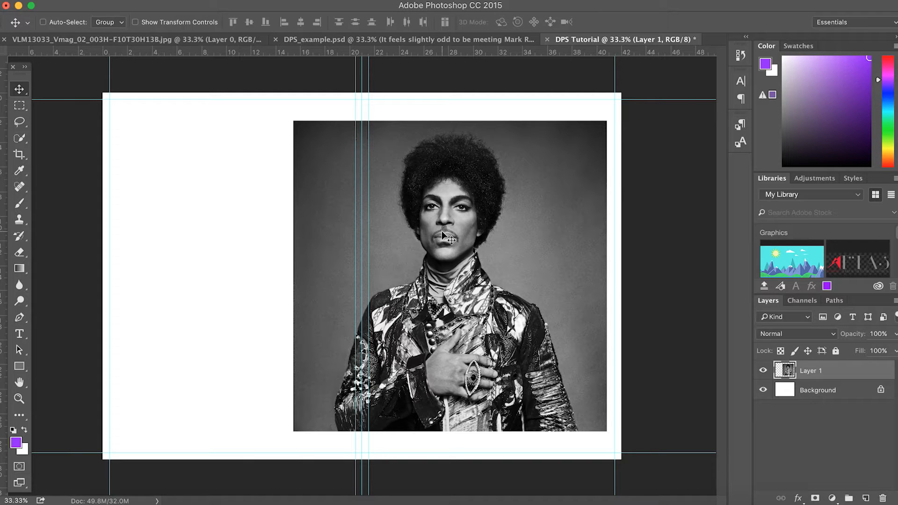
drag(471, 242, 499, 243)
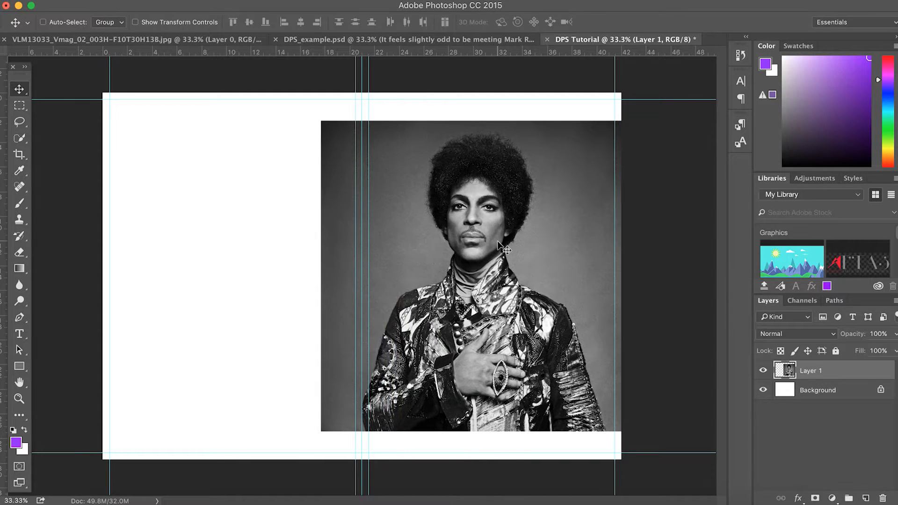
key(super+t)
drag(505, 248, 548, 218)
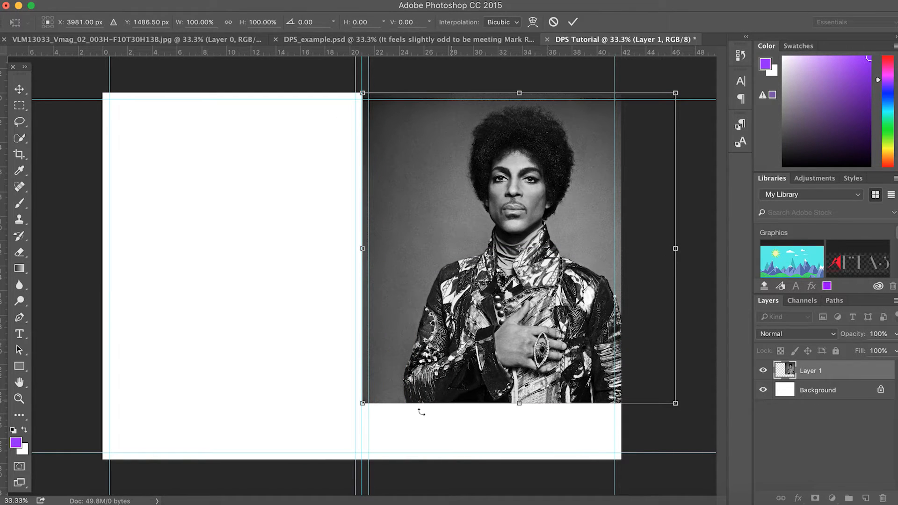
drag(680, 406, 735, 470)
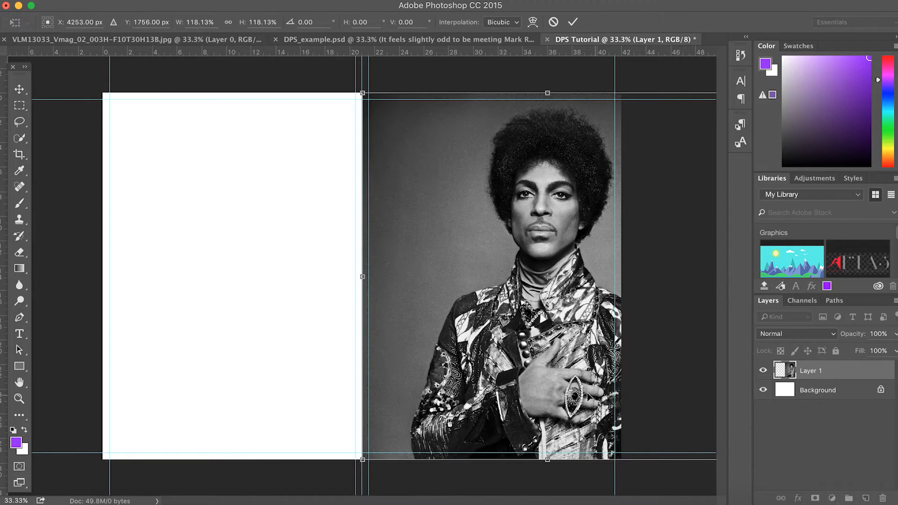
drag(535, 356, 475, 349)
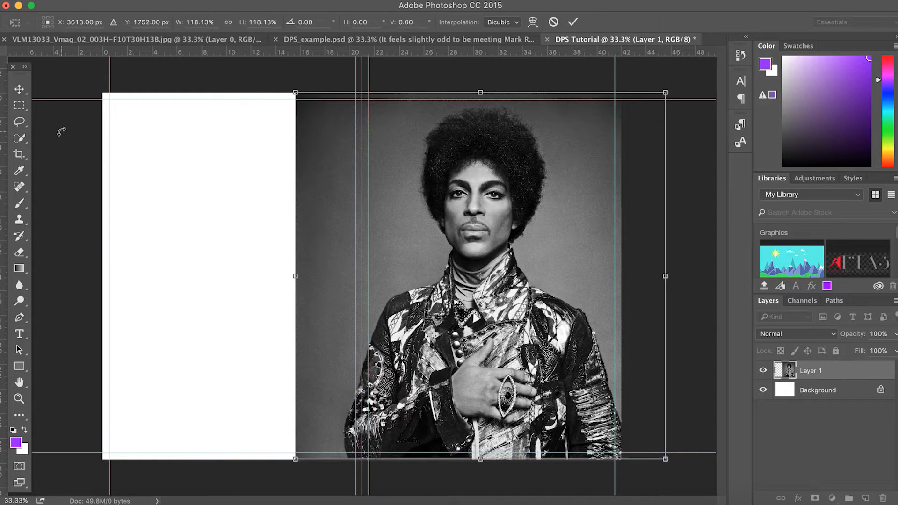
key(Return)
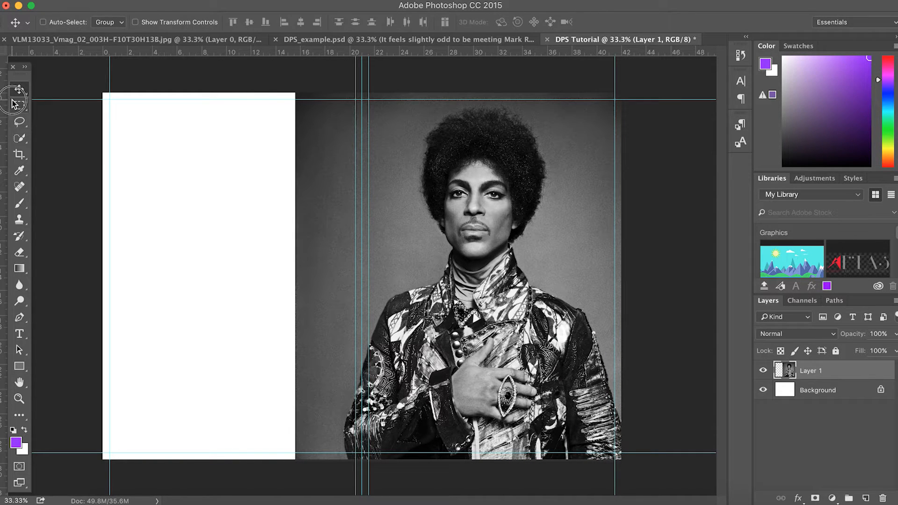
click(19, 105)
drag(295, 91, 360, 461)
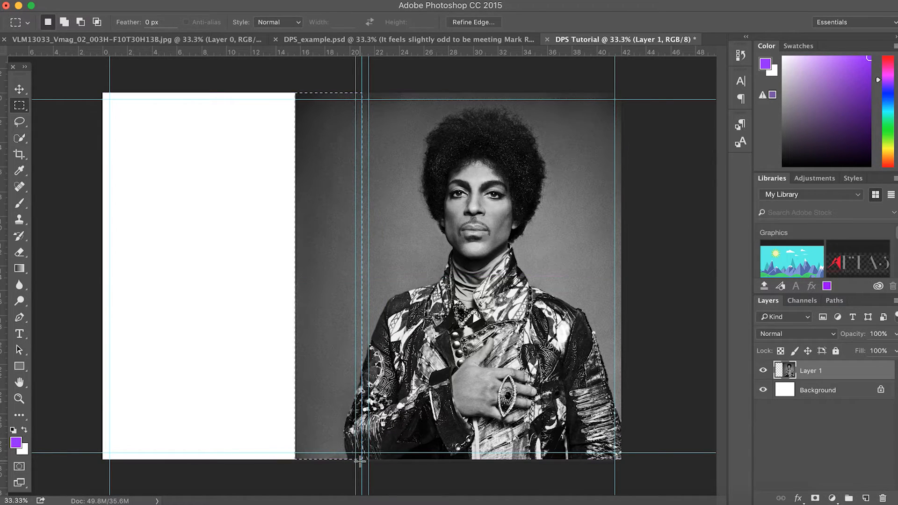
key(Delete)
key(super+d)
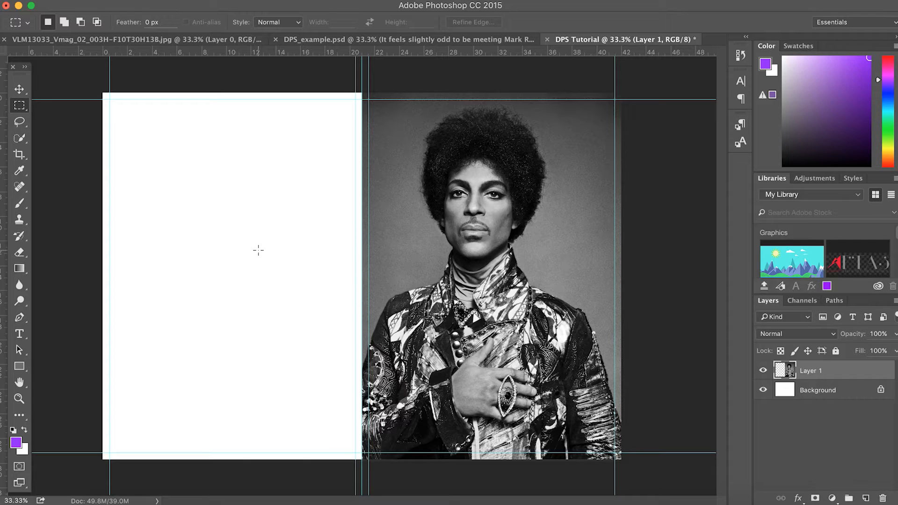
key(Delete)
key(ctrl+d)
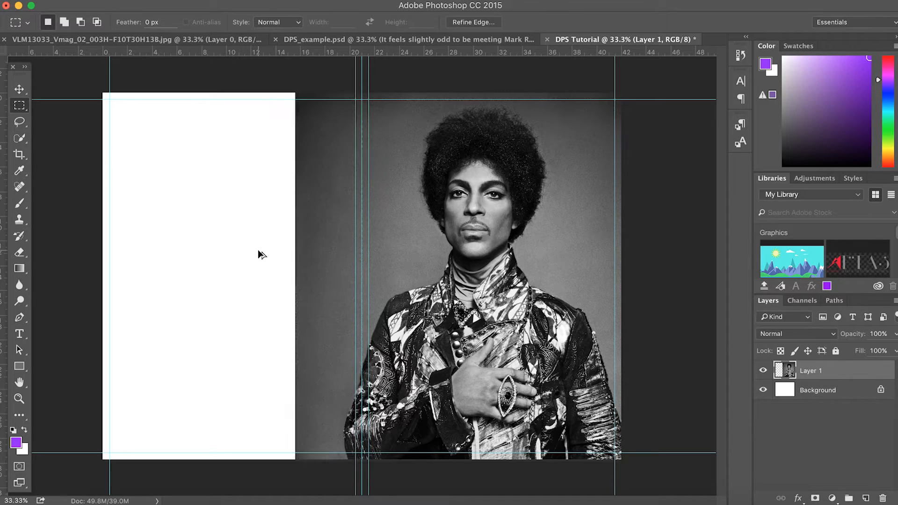
click(176, 161)
Quick-select Prince's figure, including the top of his hair
click(20, 138)
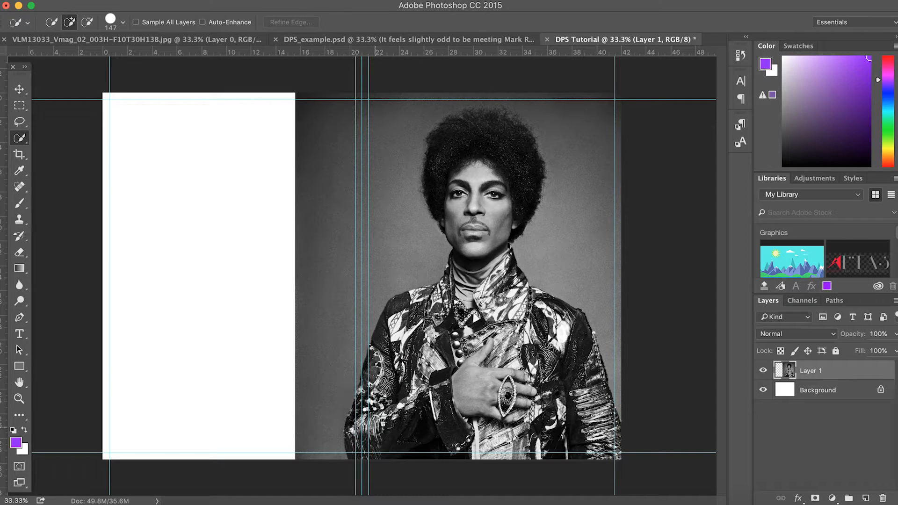
mouse_move(368, 448)
mouse_down()
mouse_move(367, 425)
mouse_move(419, 347)
mouse_move(416, 329)
mouse_move(371, 378)
mouse_move(481, 256)
mouse_move(440, 199)
mouse_move(443, 133)
mouse_move(519, 148)
mouse_move(519, 290)
mouse_move(500, 417)
mouse_move(467, 349)
mouse_move(418, 379)
mouse_move(533, 327)
mouse_move(539, 301)
mouse_move(579, 347)
mouse_move(612, 459)
mouse_move(539, 403)
mouse_move(426, 444)
mouse_move(362, 400)
mouse_up()
drag(482, 120, 503, 125)
Refine the edge with Smart Radius, smoothing and -16% shift, outputting a new masked layer
key(super+alt+r)
click(665, 178)
drag(667, 193, 694, 195)
drag(665, 232, 667, 232)
mouse_move(712, 282)
mouse_down()
mouse_move(723, 283)
mouse_move(694, 282)
mouse_up()
mouse_move(694, 194)
mouse_down()
mouse_move(709, 192)
mouse_move(701, 193)
mouse_up()
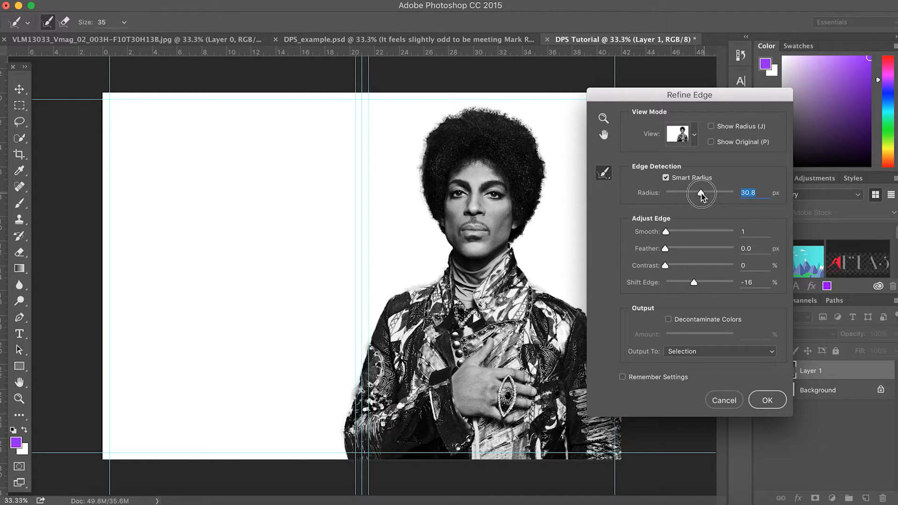
drag(695, 282, 687, 282)
click(740, 355)
click(739, 382)
click(767, 399)
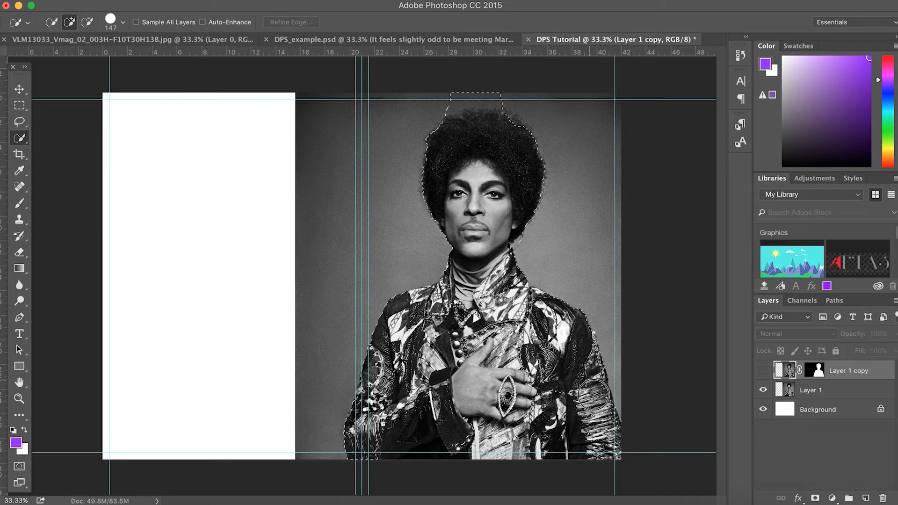
Touch up the selection at the neck, jaw and hair, then expand it slightly
mouse_move(511, 390)
mouse_down()
mouse_move(478, 265)
mouse_move(424, 383)
mouse_move(476, 440)
mouse_move(459, 457)
mouse_move(496, 280)
mouse_up()
drag(459, 257, 451, 241)
drag(455, 102, 506, 100)
drag(458, 237, 462, 256)
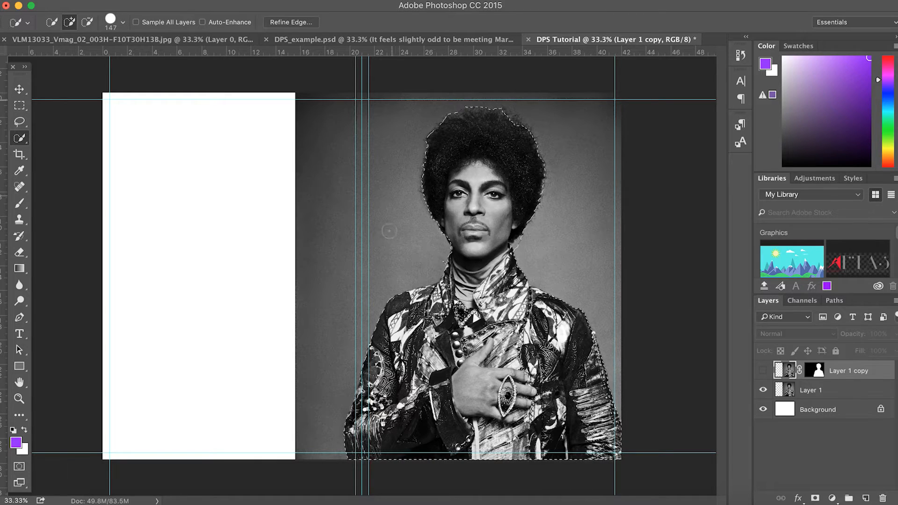
click(267, 0)
mouse_move(290, 158)
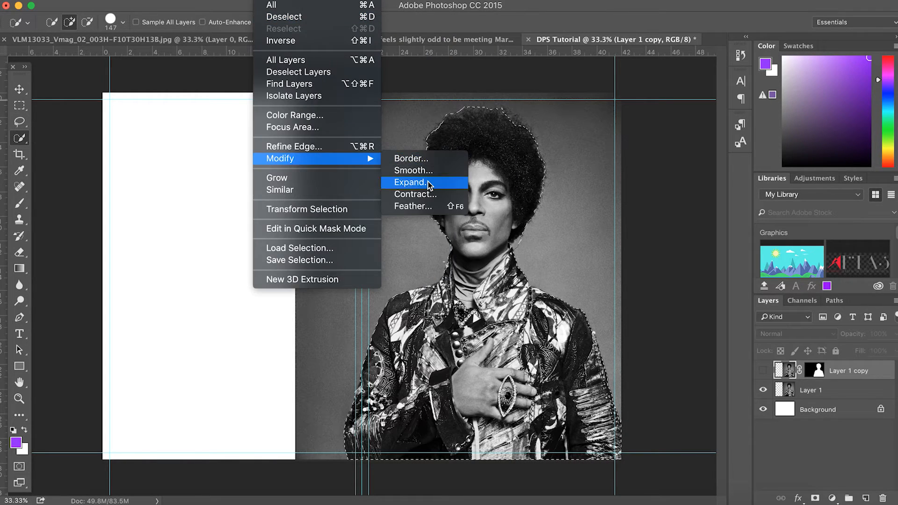
click(428, 183)
click(501, 229)
Content-aware fill the selection on Layer 1
click(811, 391)
right_click(520, 271)
click(571, 427)
click(521, 206)
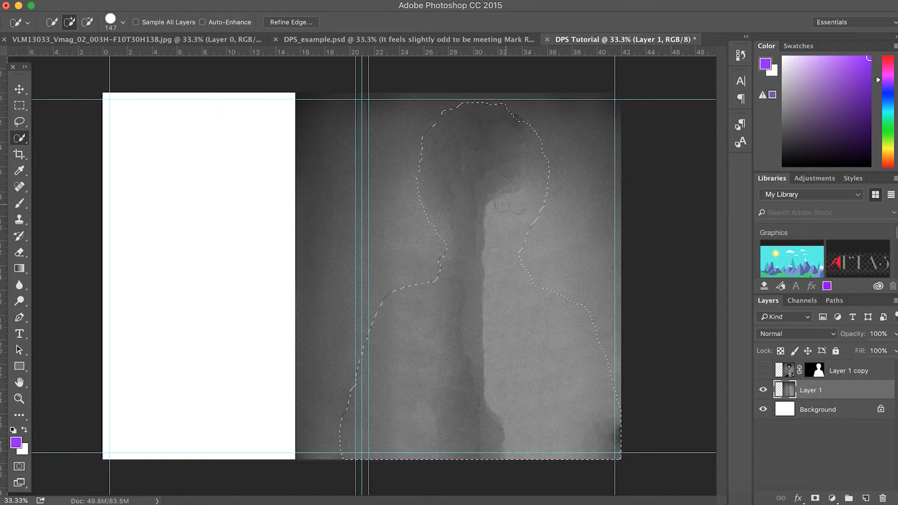
Marquee a tall strip over the dark remnant and content-aware fill it
click(19, 105)
click(467, 214)
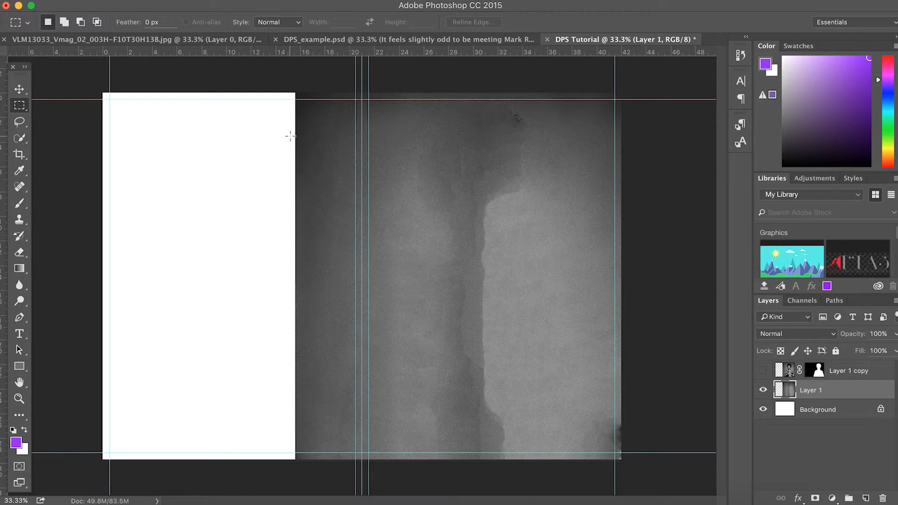
drag(415, 99, 553, 473)
right_click(448, 271)
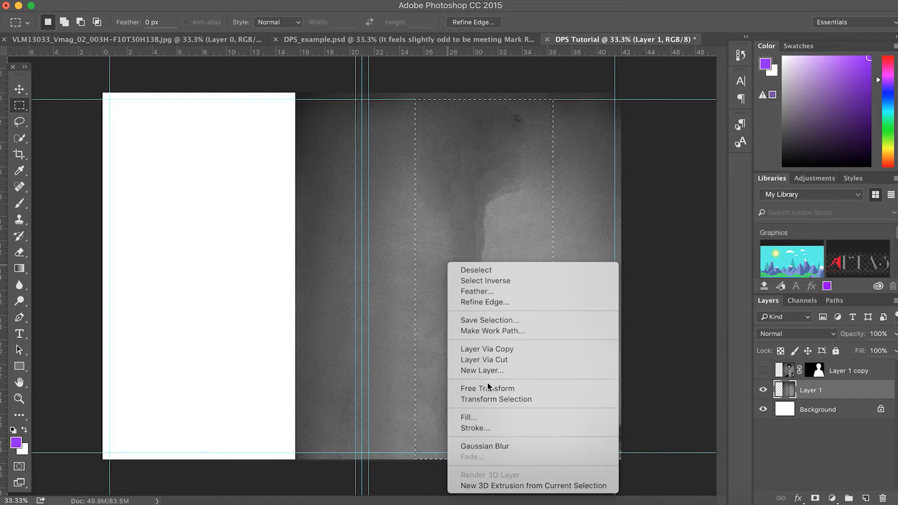
click(482, 417)
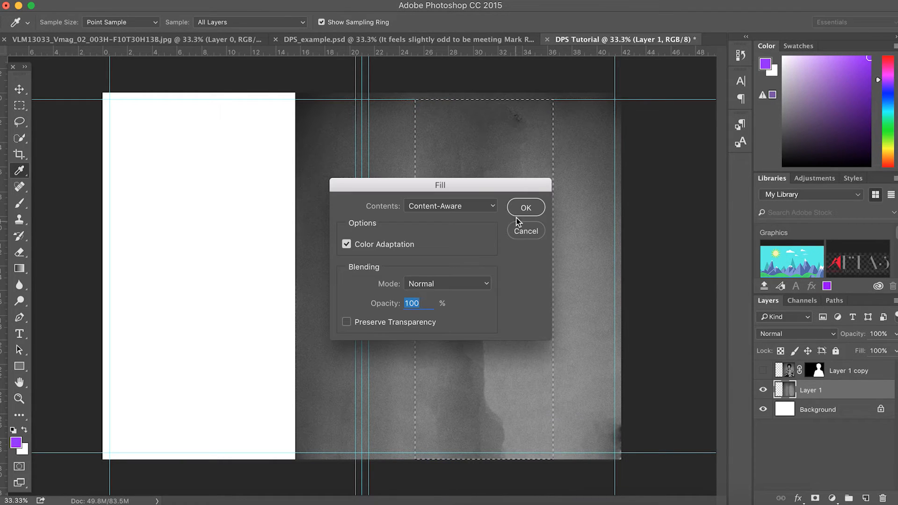
click(521, 210)
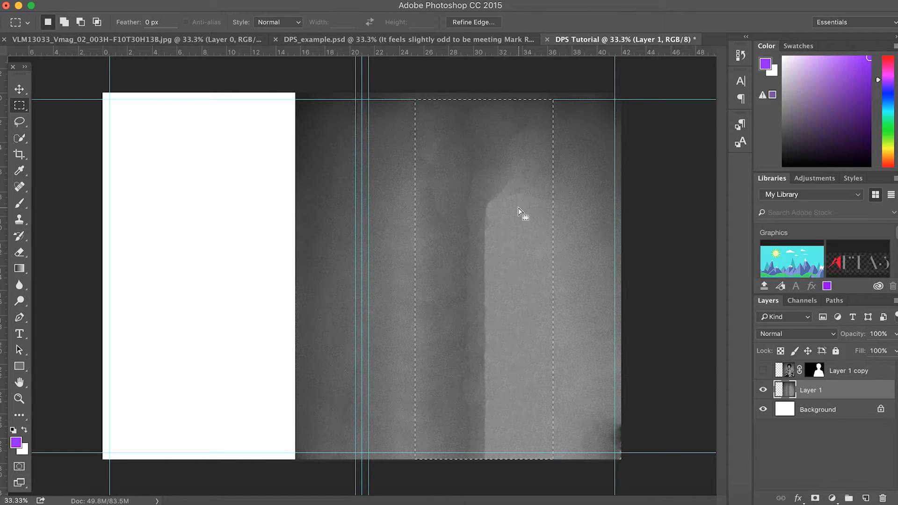
Content-aware fill a second rectangle over the lower area around the dark edge
click(415, 196)
drag(401, 195, 518, 473)
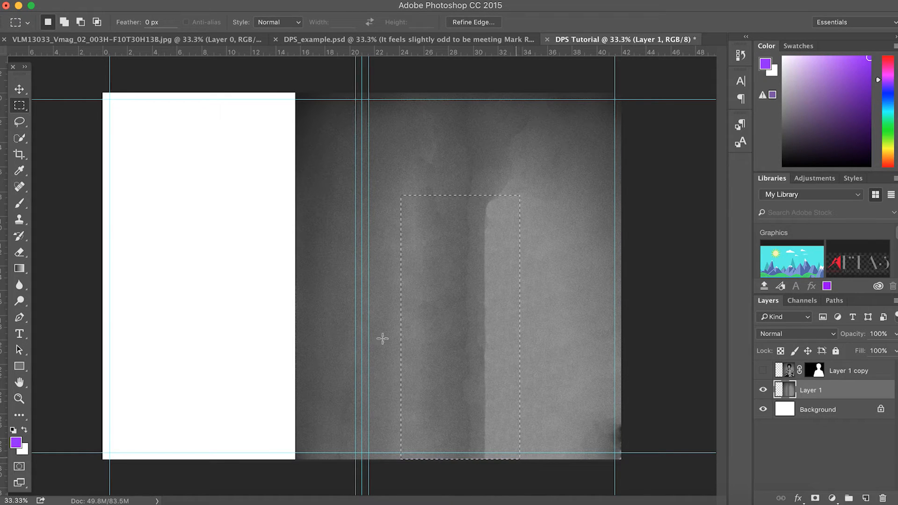
right_click(405, 260)
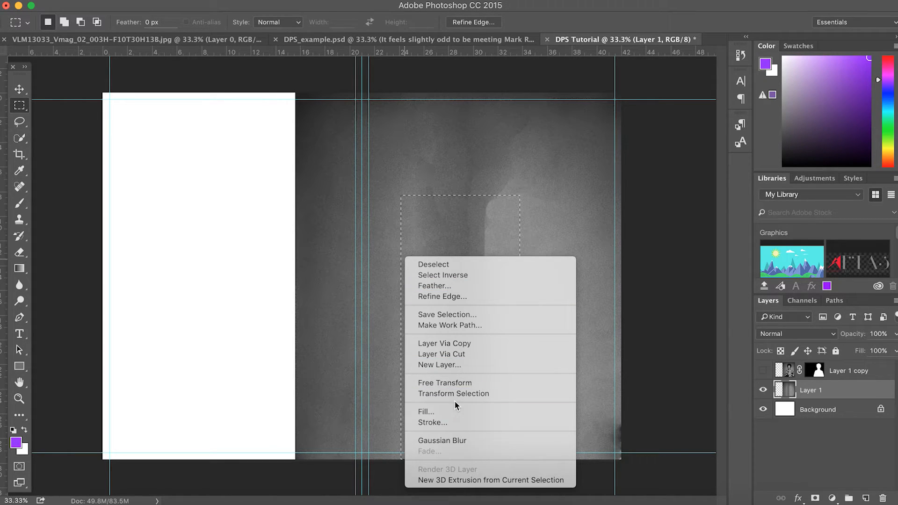
click(443, 411)
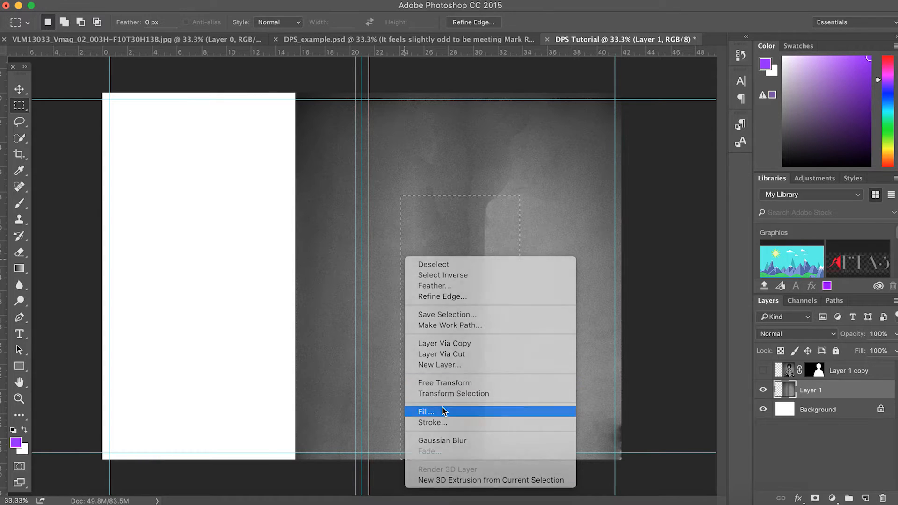
click(512, 209)
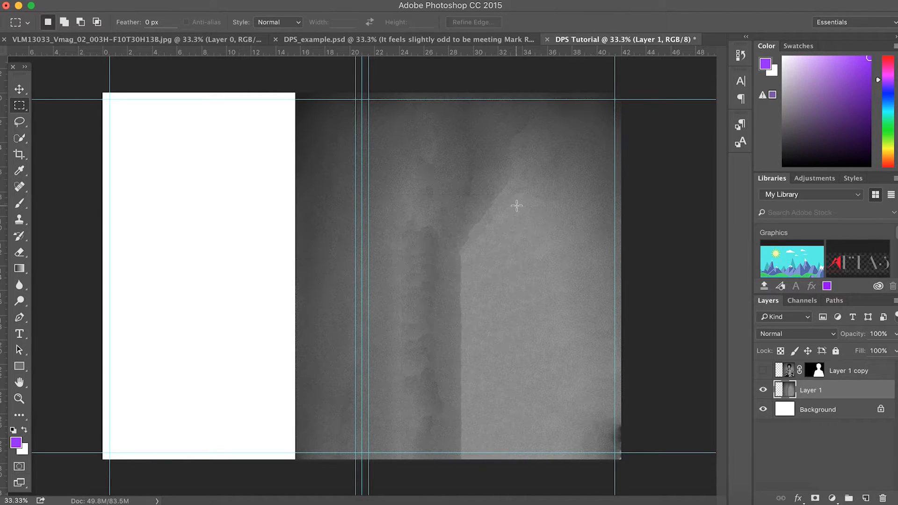
click(19, 189)
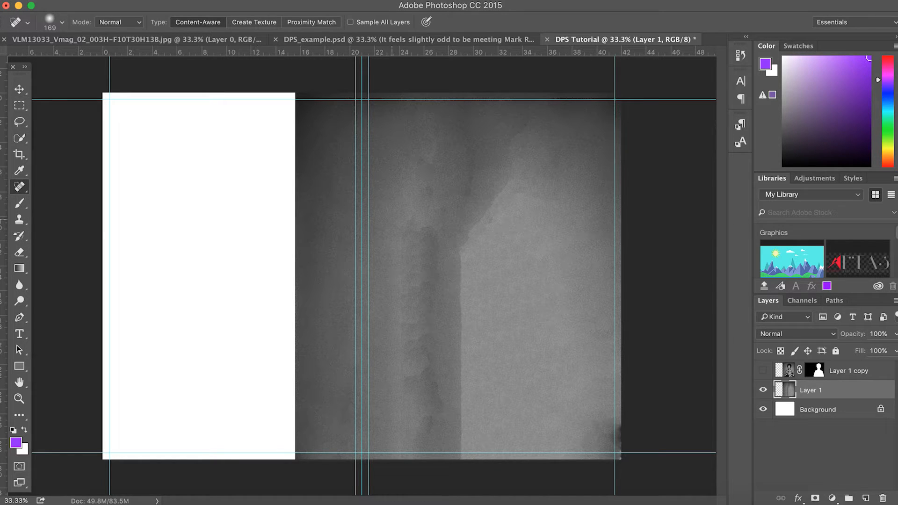
Spot-heal along the diagonal edge and lower vertical edge left by the figure
mouse_move(442, 238)
mouse_down()
mouse_move(444, 267)
mouse_move(435, 233)
mouse_move(401, 285)
mouse_move(453, 249)
mouse_move(420, 286)
mouse_move(396, 338)
mouse_move(465, 283)
mouse_move(456, 252)
mouse_move(473, 267)
mouse_move(471, 301)
mouse_move(460, 202)
mouse_move(501, 175)
mouse_move(444, 252)
mouse_move(505, 177)
mouse_up()
mouse_move(456, 212)
mouse_down()
mouse_move(475, 196)
mouse_move(470, 213)
mouse_move(488, 189)
mouse_move(525, 121)
mouse_up()
click(501, 158)
click(525, 102)
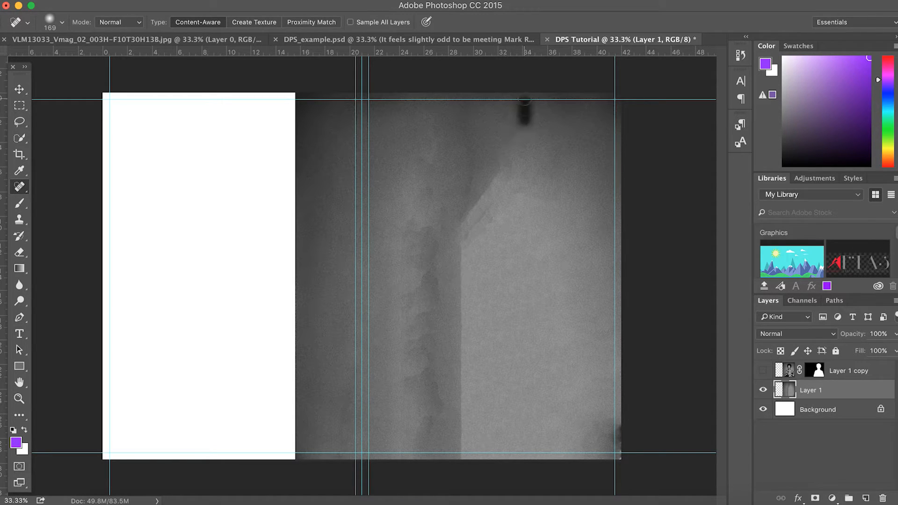
click(497, 183)
mouse_move(498, 183)
mouse_down()
mouse_move(462, 220)
mouse_move(455, 247)
mouse_move(460, 349)
mouse_up()
click(462, 267)
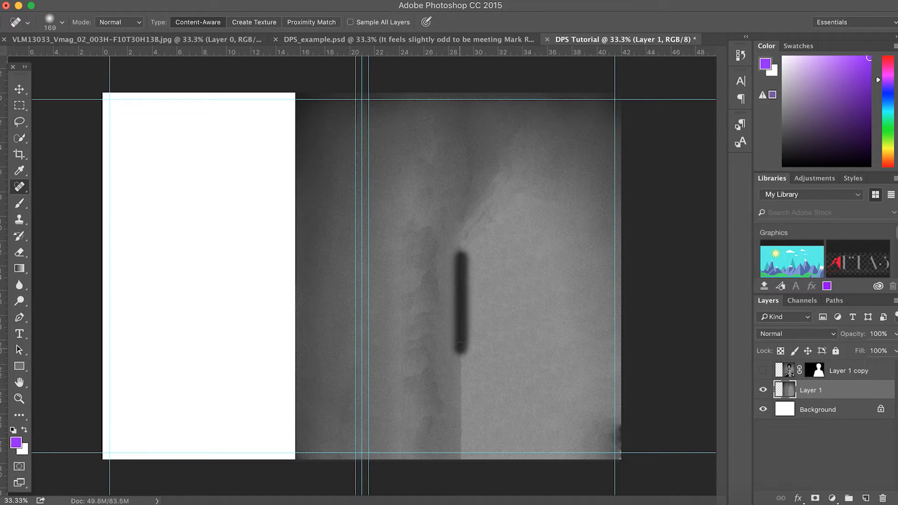
drag(447, 443, 469, 446)
Heal the bottom-right corner marks and move the backdrop left and up
mouse_move(622, 431)
mouse_down()
mouse_move(621, 473)
mouse_move(613, 457)
mouse_up()
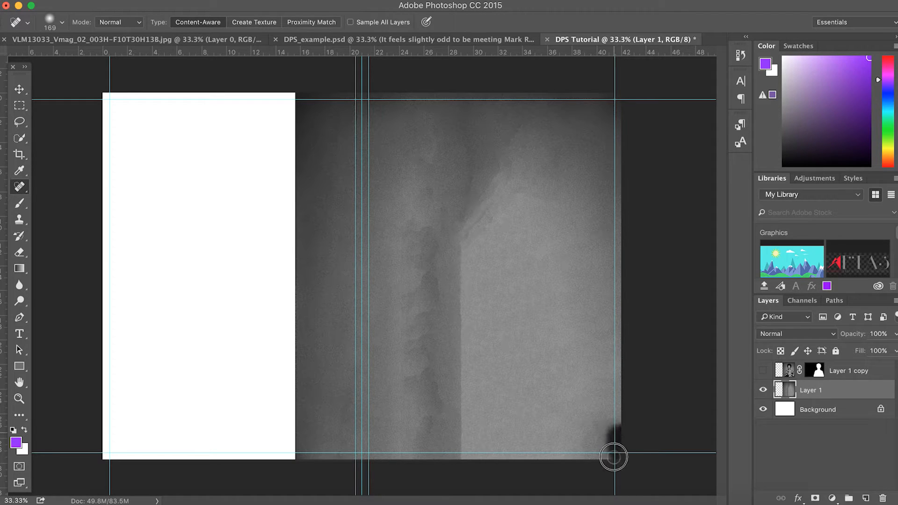
click(621, 439)
drag(623, 422, 618, 429)
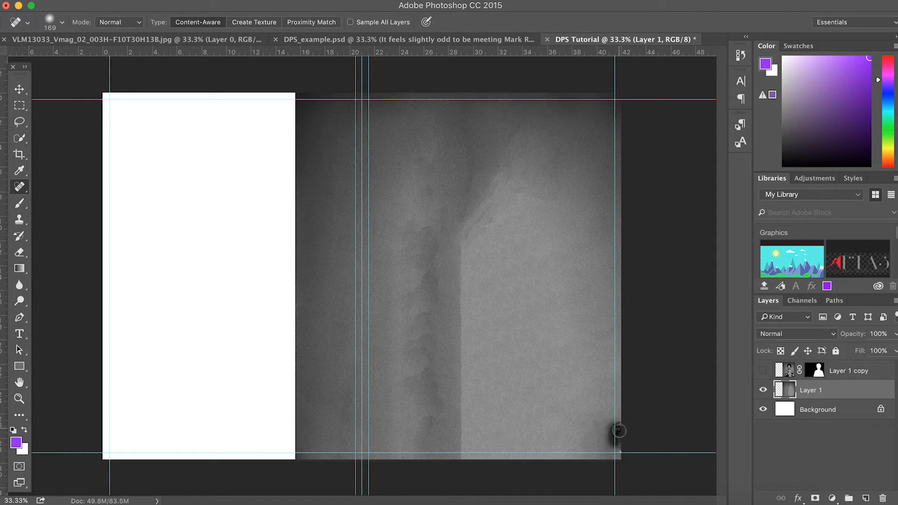
click(19, 89)
drag(421, 200, 301, 228)
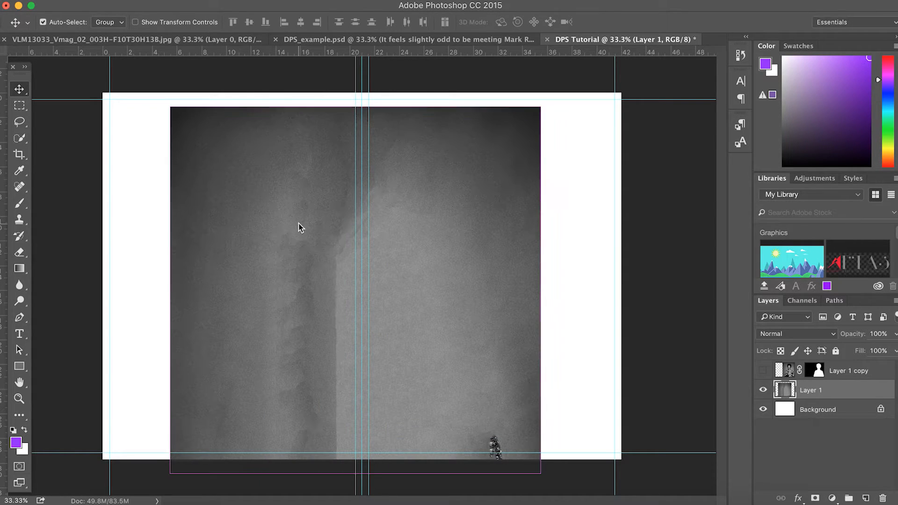
Free-transform the backdrop, enlarging it to about 166% and repositioning it
key(ctrl+t)
drag(171, 108, 35, 57)
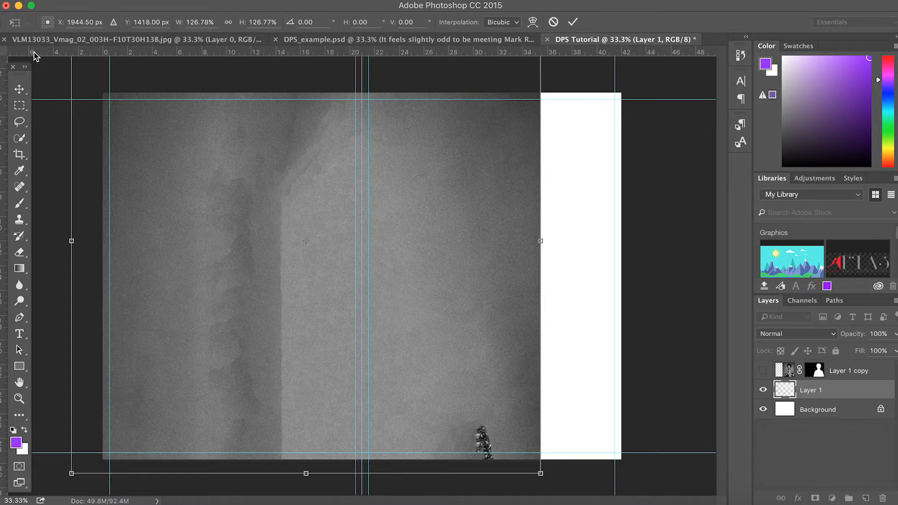
drag(131, 106, 326, 339)
drag(149, 149, 7, 27)
drag(279, 198, 318, 197)
drag(315, 244, 369, 338)
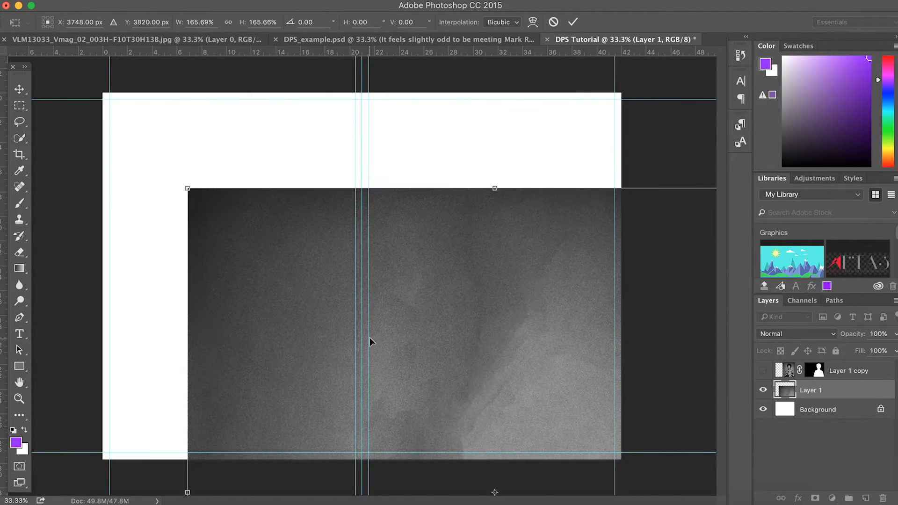
Enlarge the backdrop further to about 250% and position it to cover the spread
drag(185, 184, 22, 80)
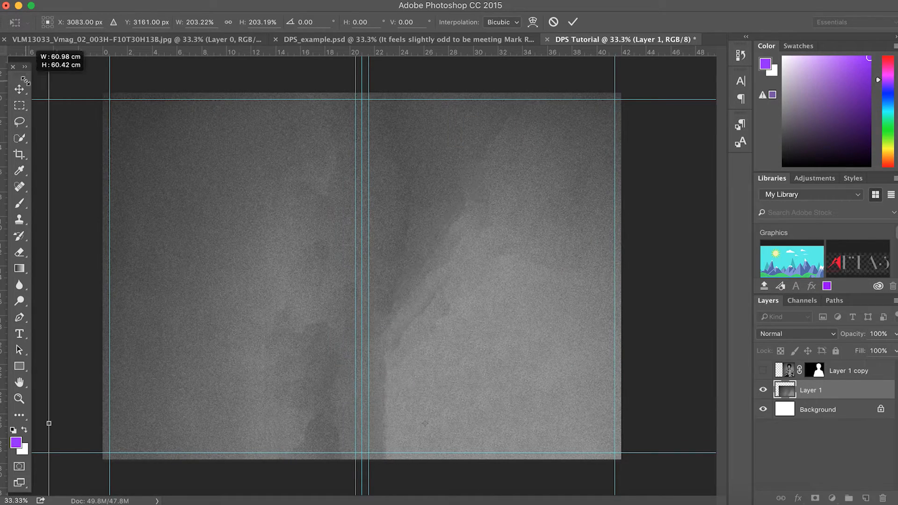
drag(507, 310, 445, 388)
drag(311, 251, 311, 259)
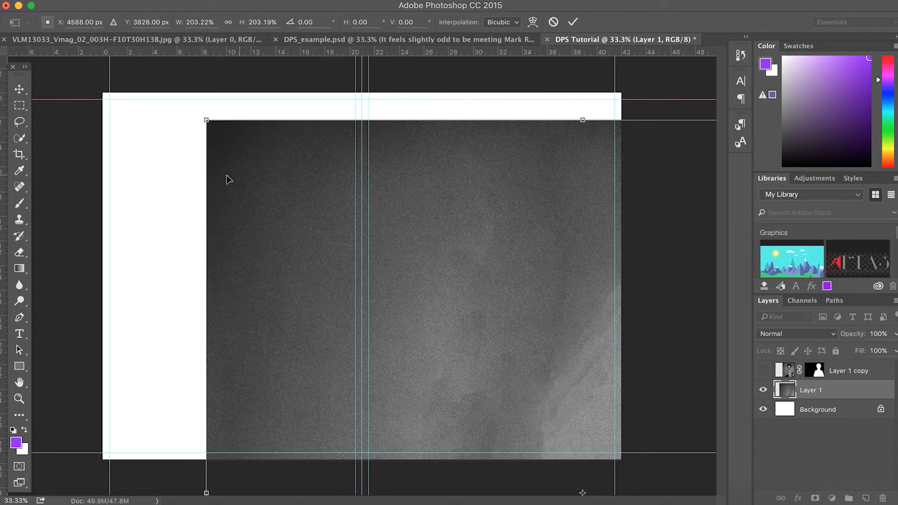
drag(207, 121, 3, 5)
drag(195, 184, 161, 166)
drag(393, 249, 359, 77)
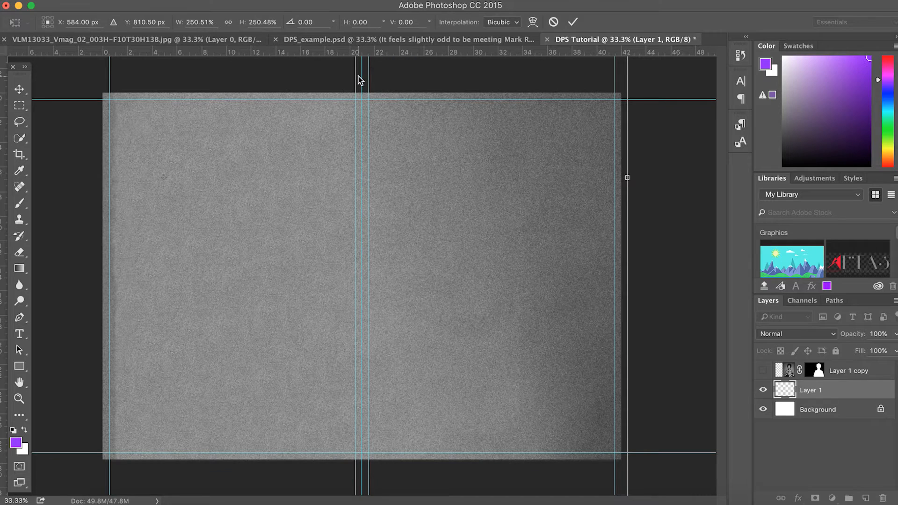
drag(315, 152, 311, 106)
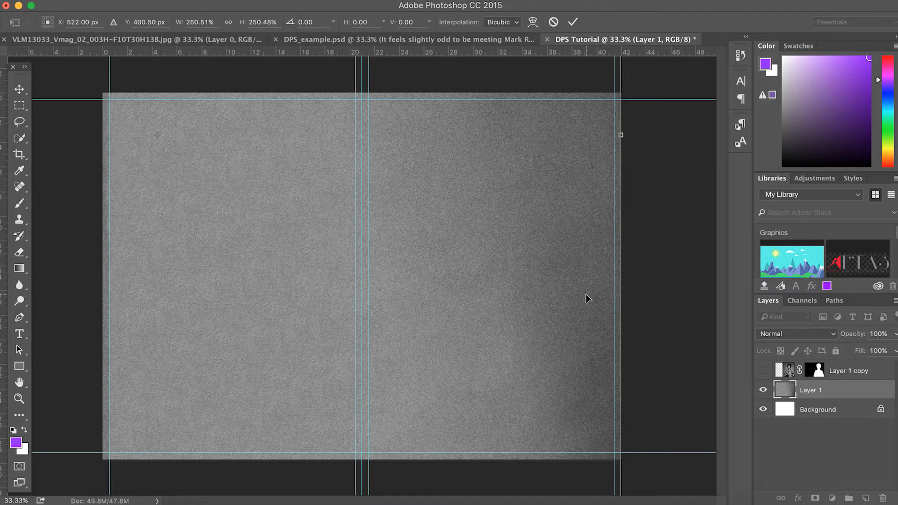
scroll(563, 387, down, 6)
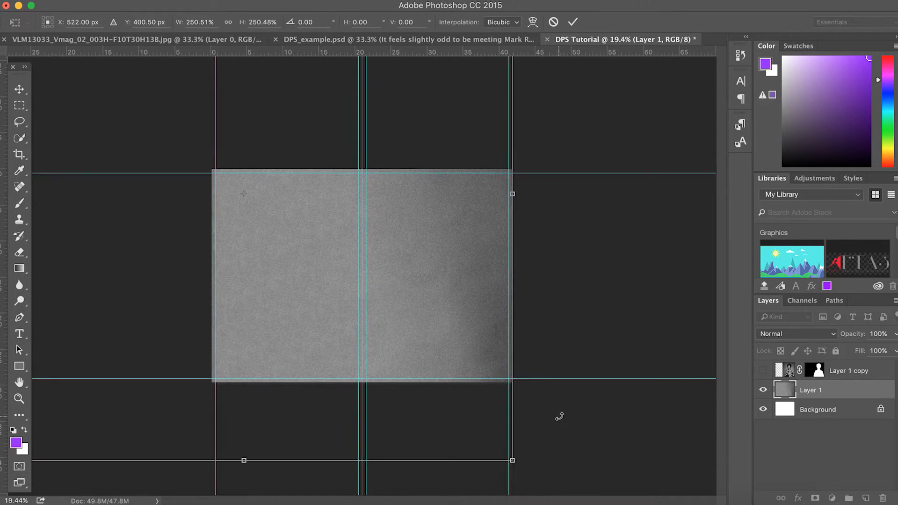
scroll(560, 417, down, 4)
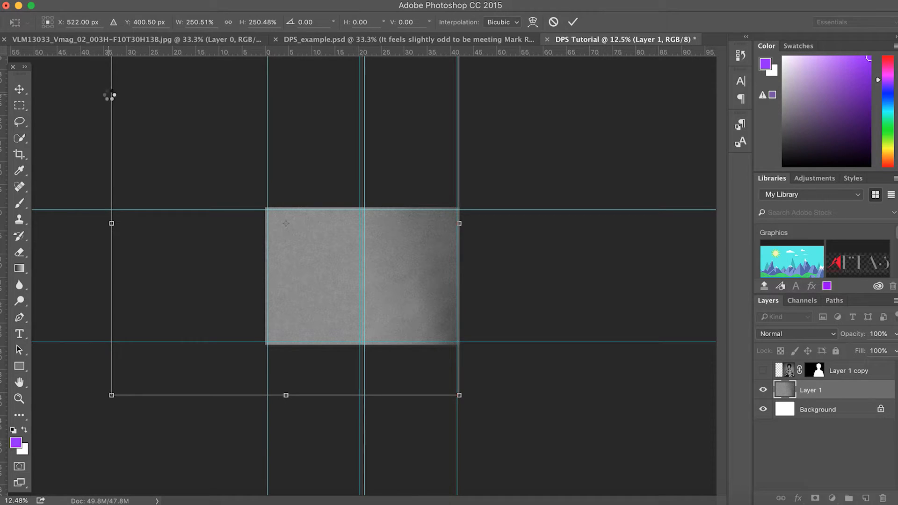
Commit the enlarged backdrop, test and undo a marquee delete, and fit the spread in view
click(20, 106)
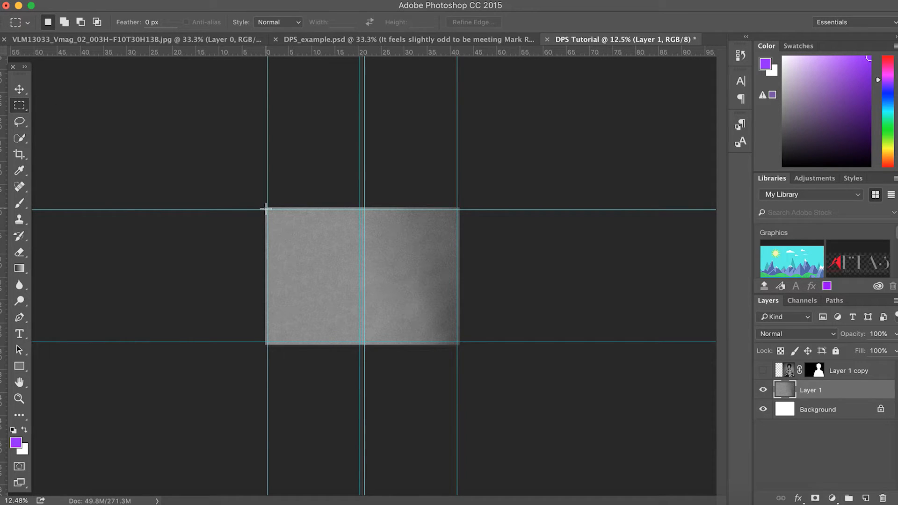
drag(267, 209, 555, 399)
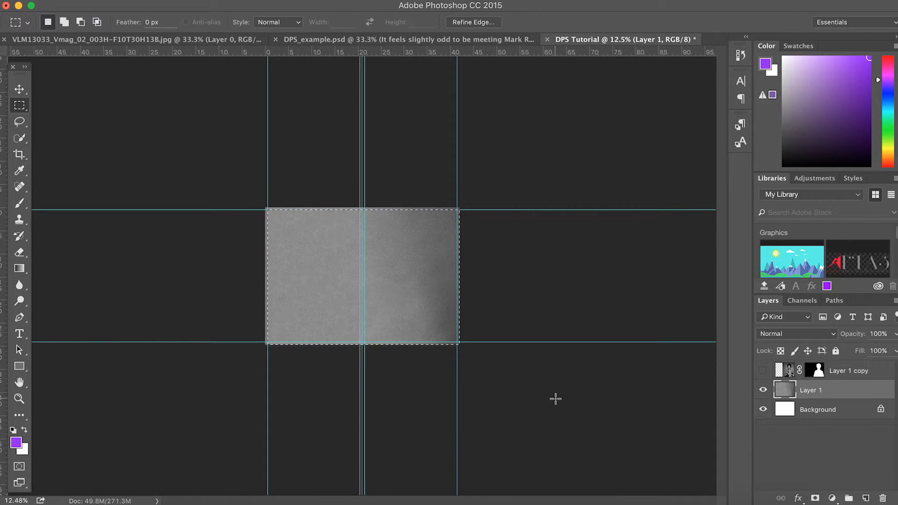
key(Delete)
key(super+z)
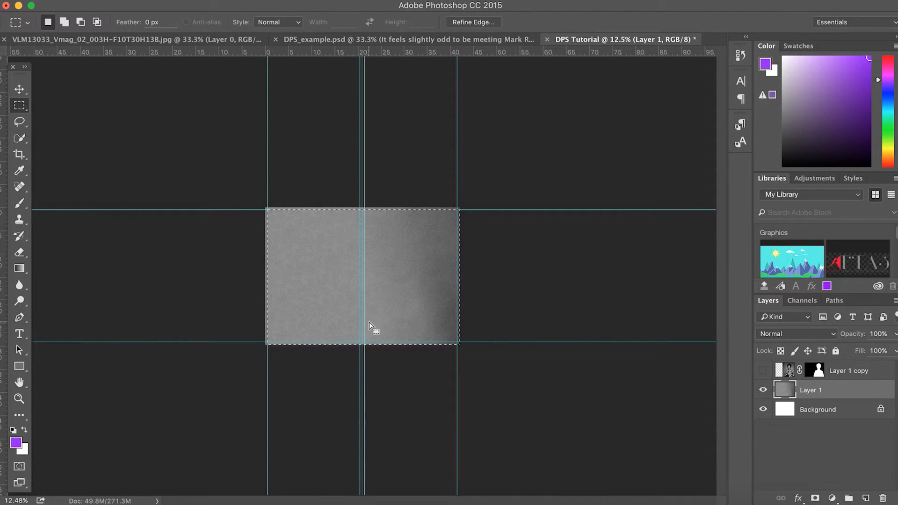
click(296, 264)
click(18, 88)
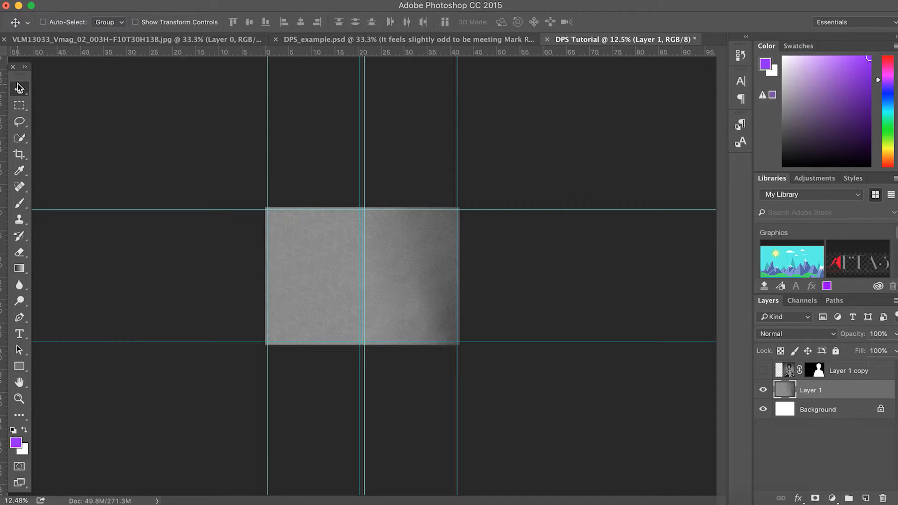
key(super+0)
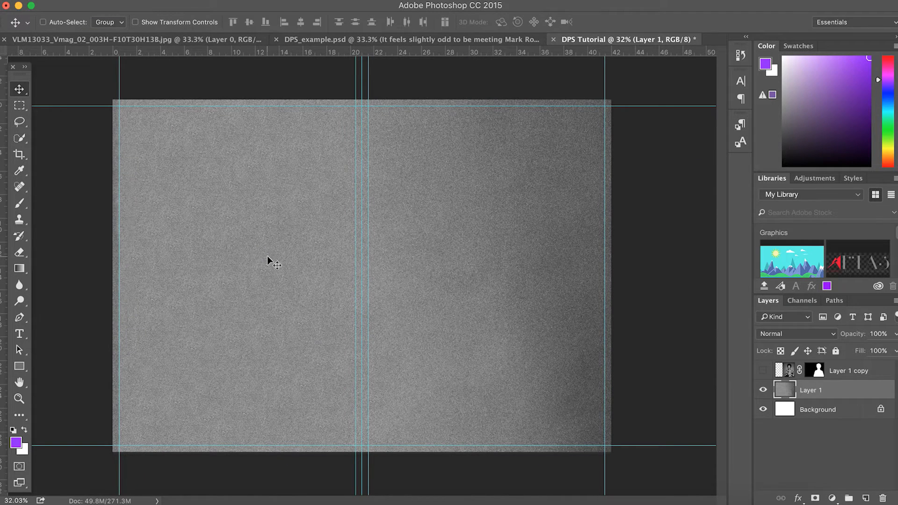
Show Layer 1 copy, scale the Prince cutout to about 109% and shift it right
click(764, 371)
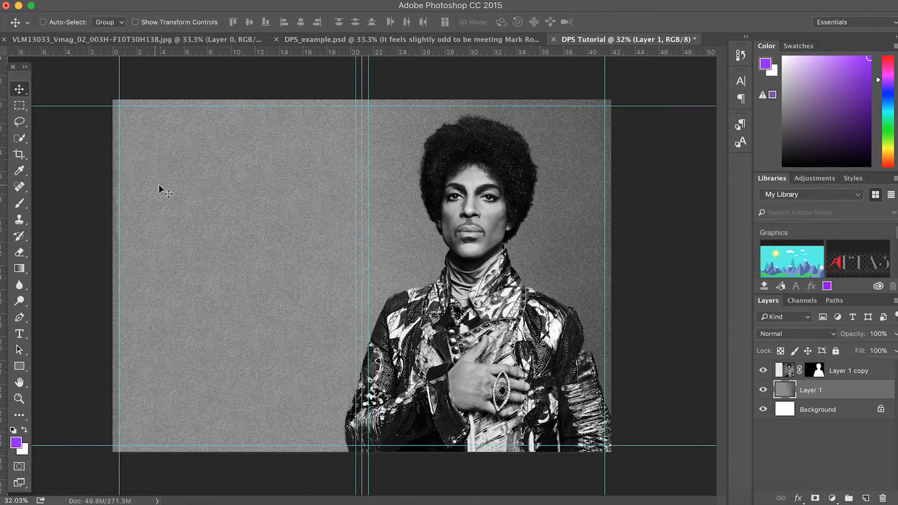
mouse_move(482, 295)
mouse_down()
mouse_move(461, 280)
mouse_move(478, 280)
mouse_up()
click(784, 379)
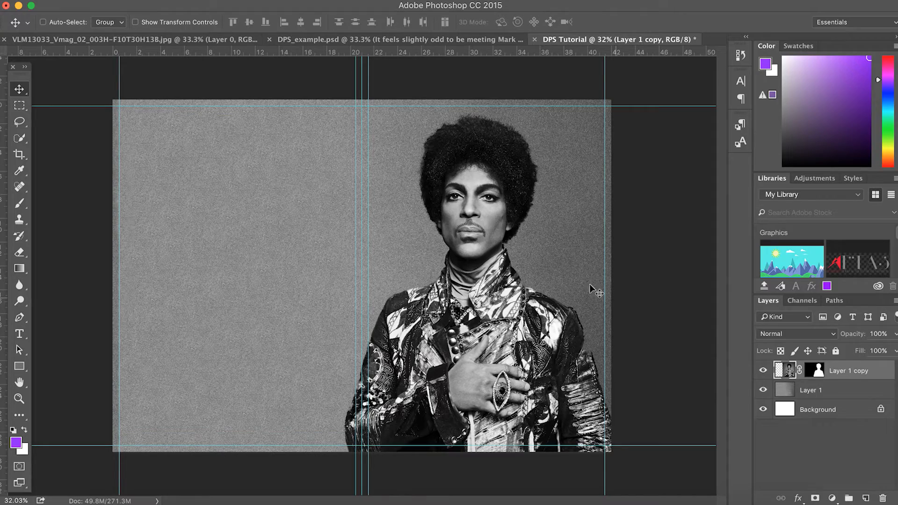
drag(473, 261, 478, 260)
key(ctrl+t)
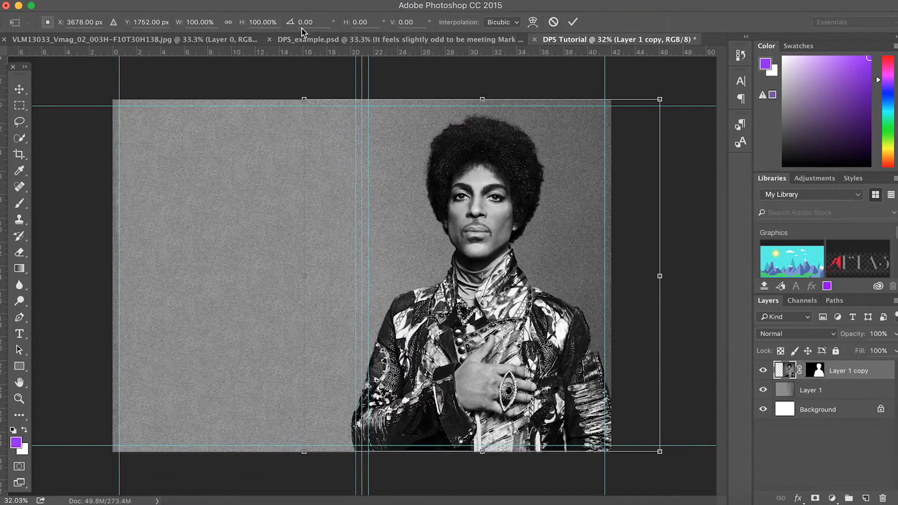
drag(305, 99, 274, 70)
drag(464, 301, 486, 301)
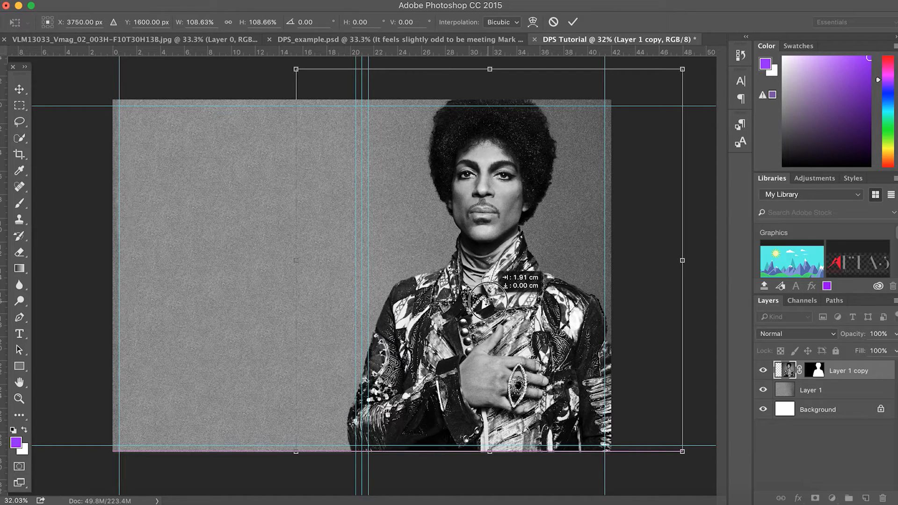
drag(486, 301, 487, 301)
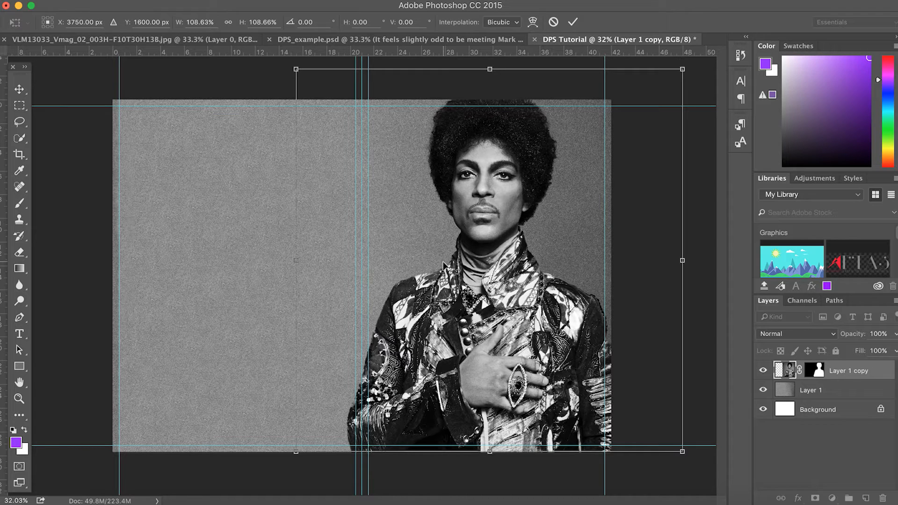
key(Return)
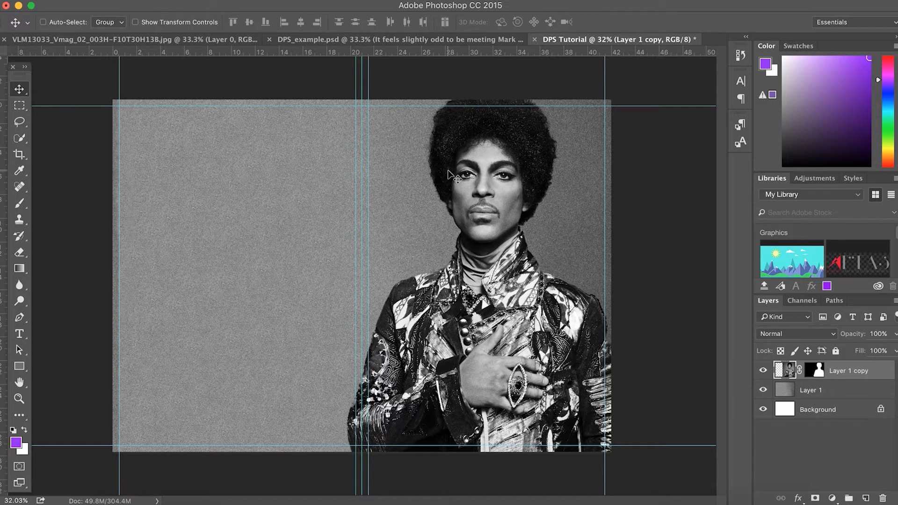
Drag the Masthead layer from DPS_example.psd onto the DPS Tutorial spread
click(416, 44)
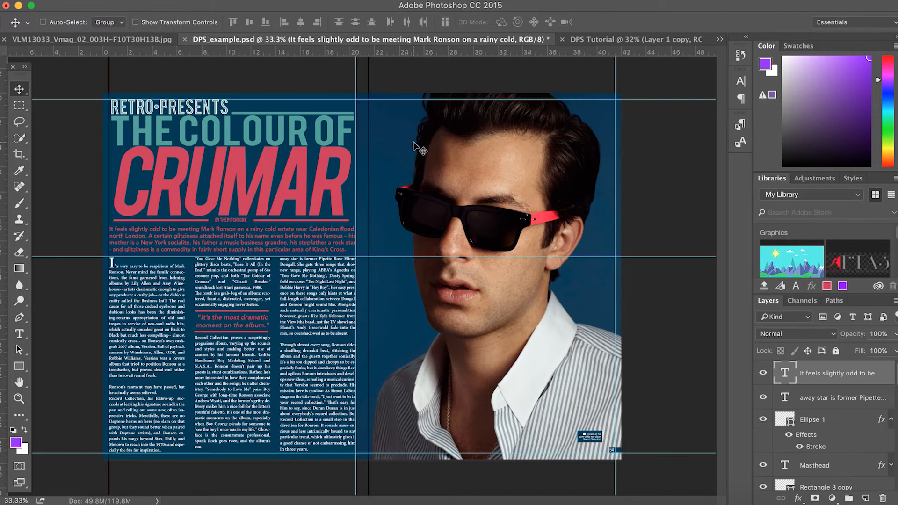
scroll(867, 411, down, 5)
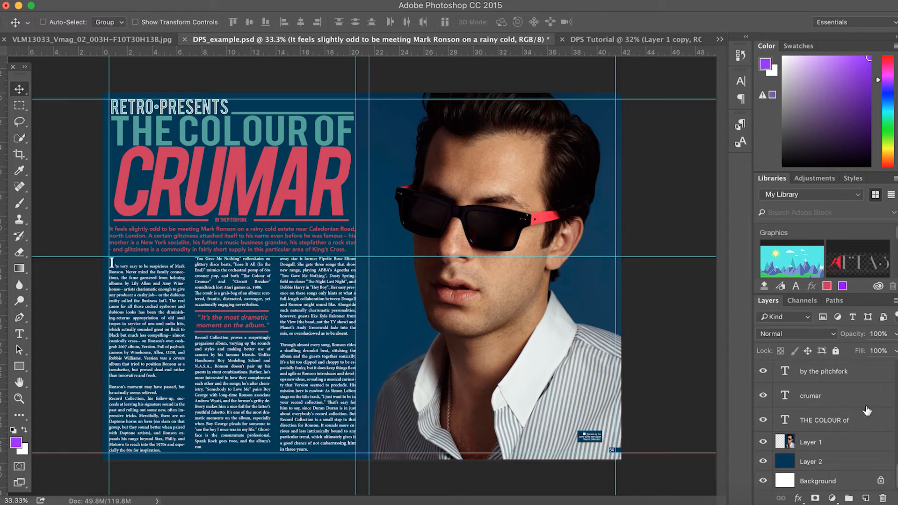
scroll(823, 436, up, 5)
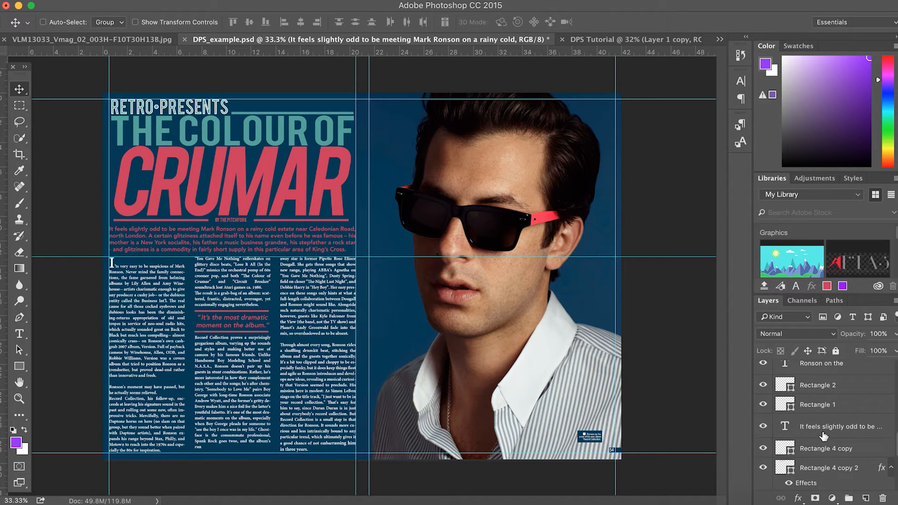
scroll(823, 436, up, 2)
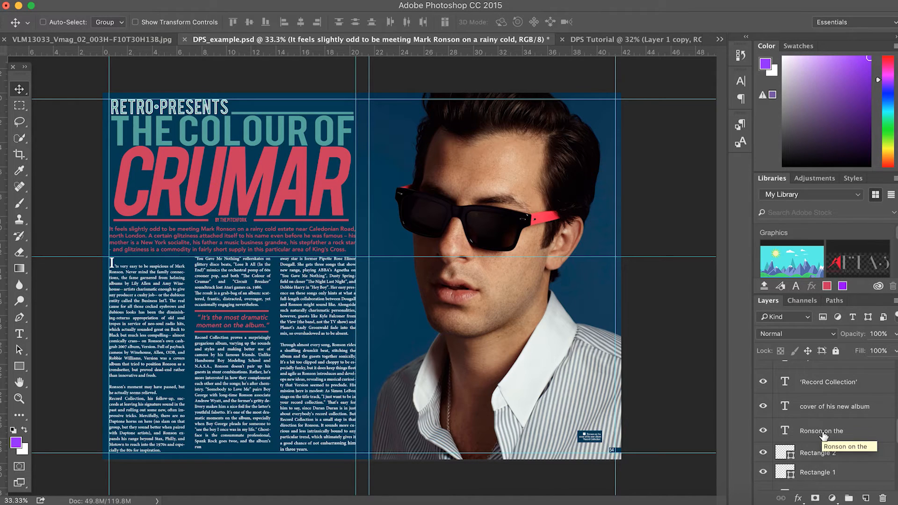
scroll(827, 429, down, 6)
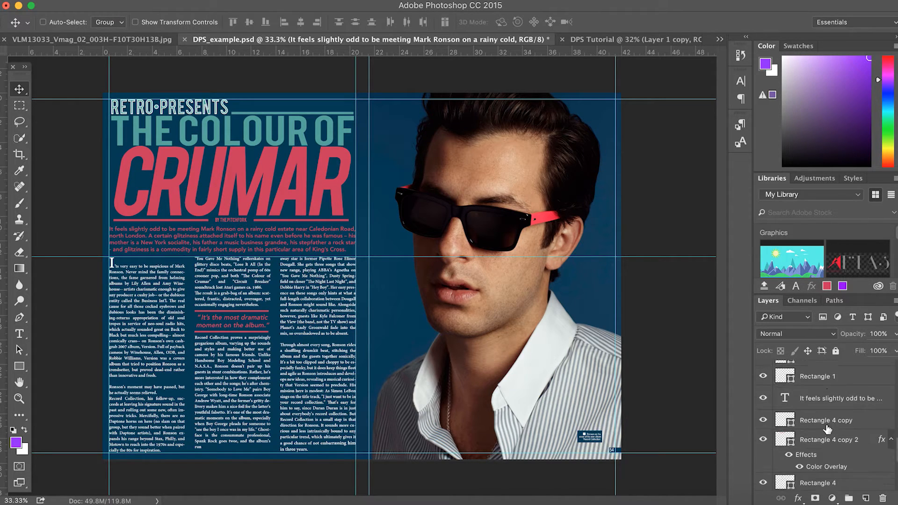
scroll(827, 429, down, 2)
scroll(827, 430, up, 10)
scroll(827, 430, up, 6)
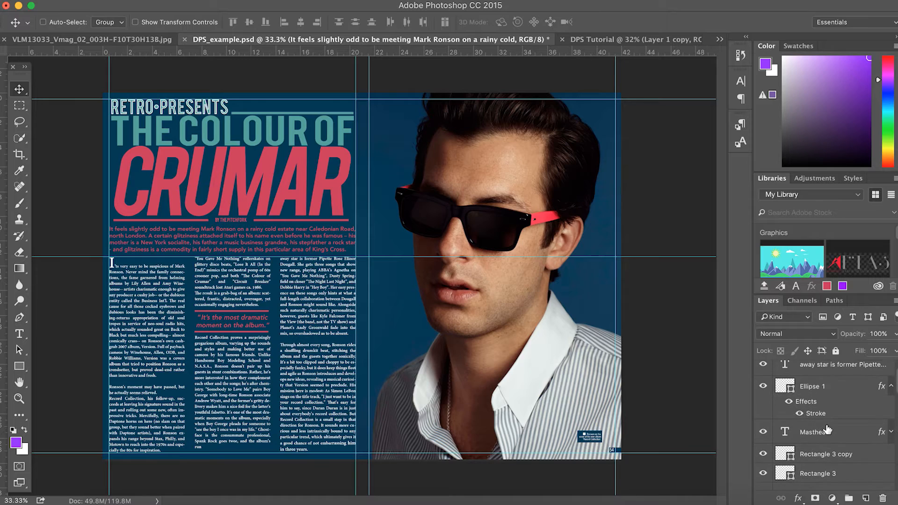
drag(828, 430, 237, 200)
scroll(237, 201, up, 6)
Recolour the RETRO PRESENTS masthead text purple
scroll(237, 201, left, 5)
scroll(237, 200, up, 3)
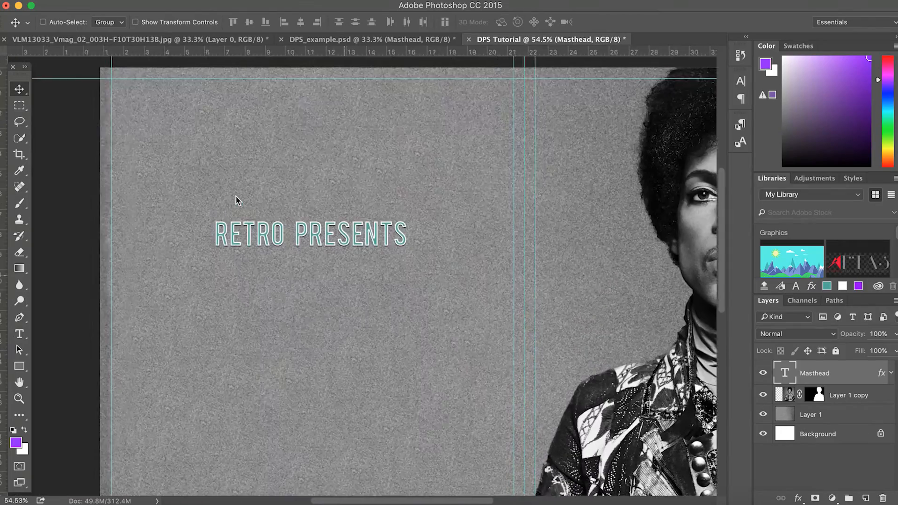
click(542, 194)
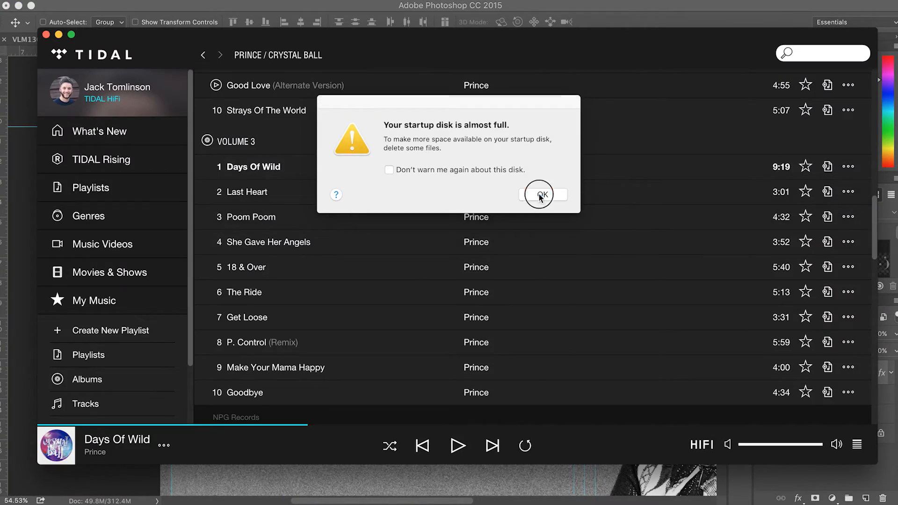
click(575, 504)
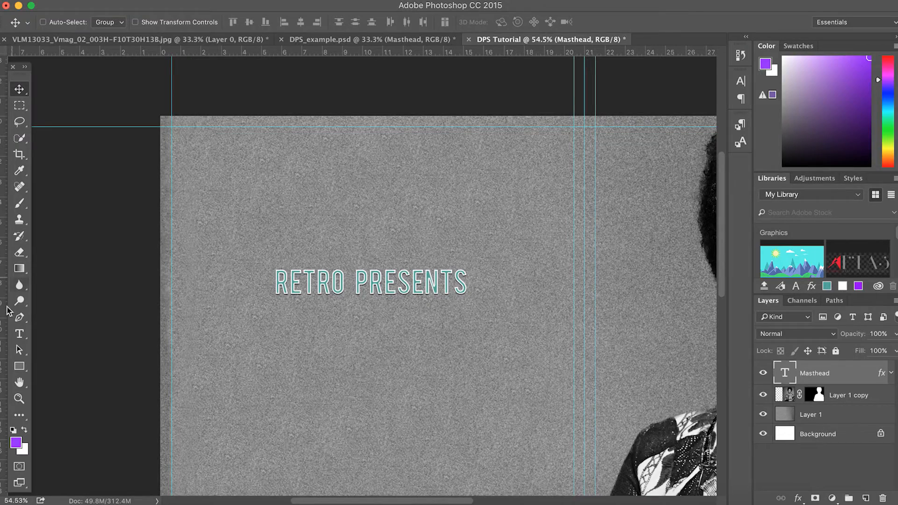
click(21, 332)
drag(273, 281, 470, 280)
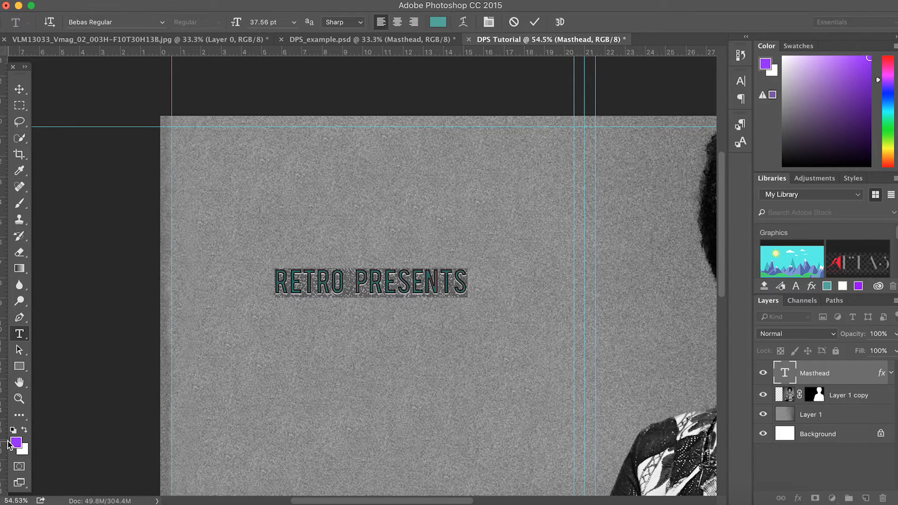
click(16, 442)
click(758, 225)
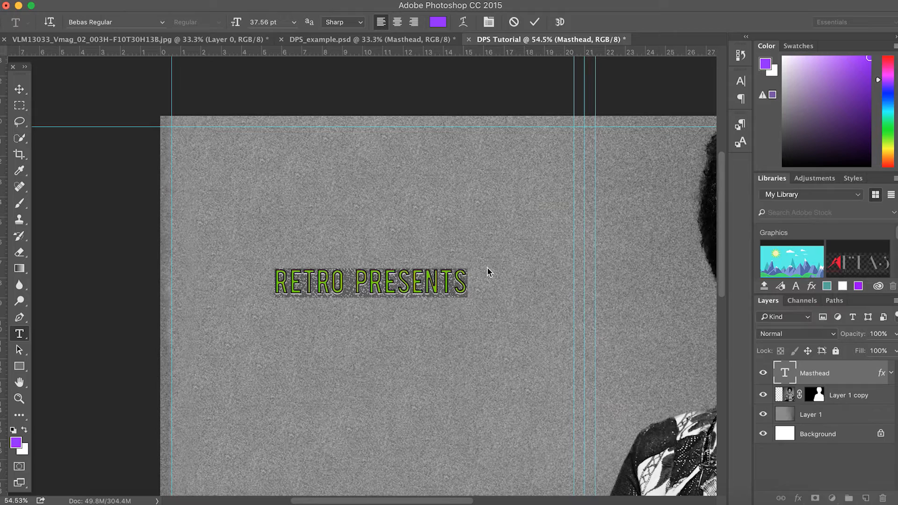
click(868, 368)
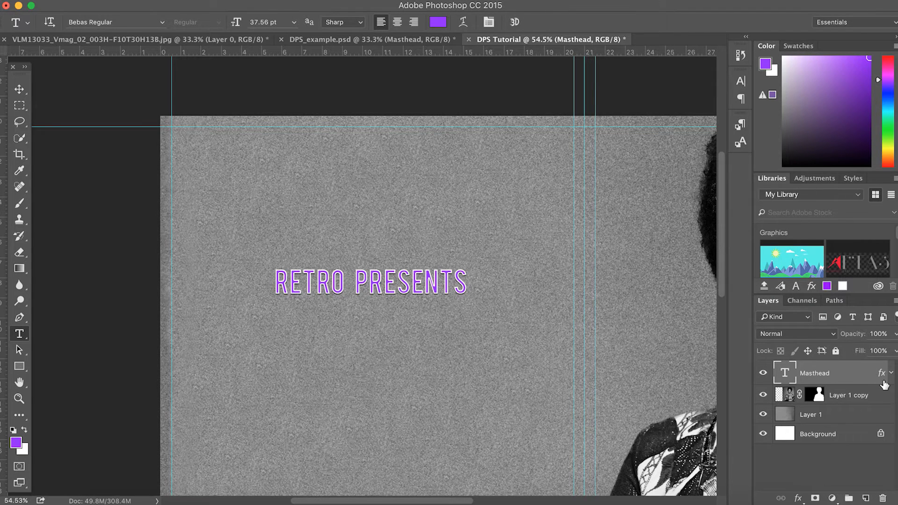
Thin the Masthead layer's stroke from 6 to 3 px and make it grey
double_click(884, 381)
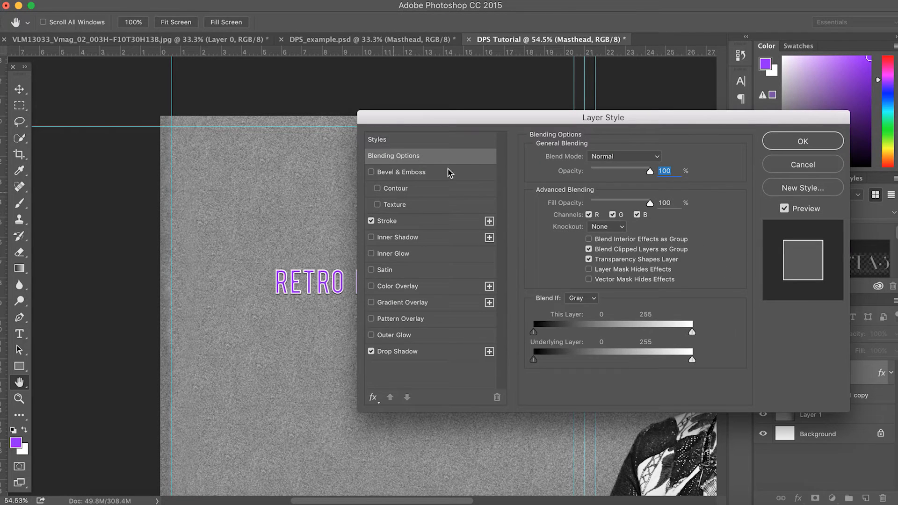
click(402, 223)
drag(583, 160, 576, 159)
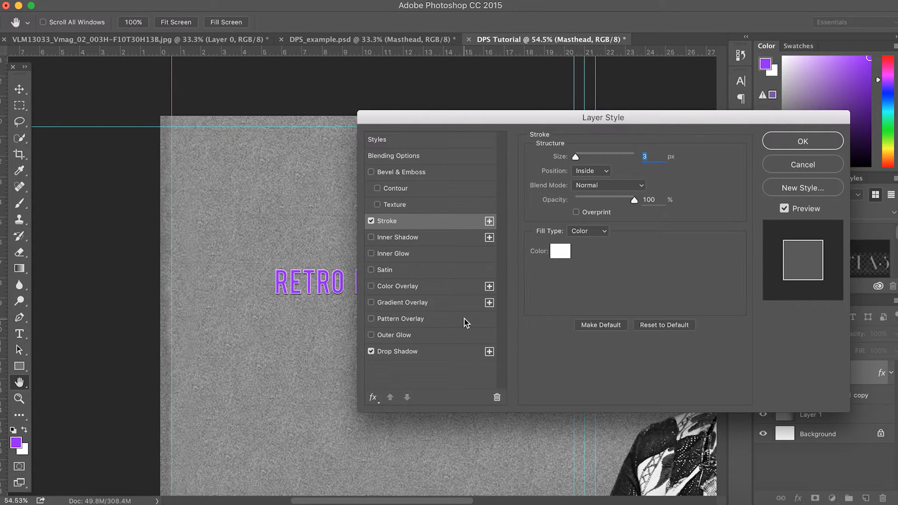
click(560, 251)
drag(476, 290, 477, 280)
click(748, 226)
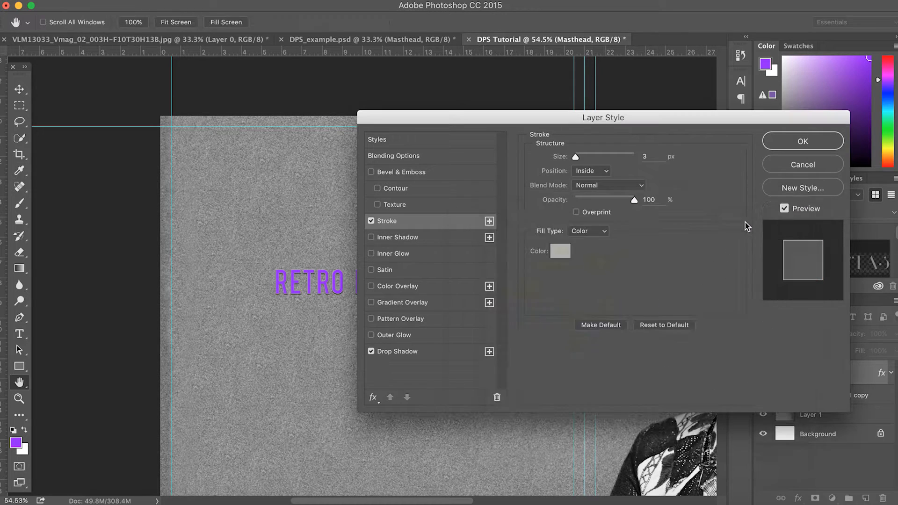
click(806, 144)
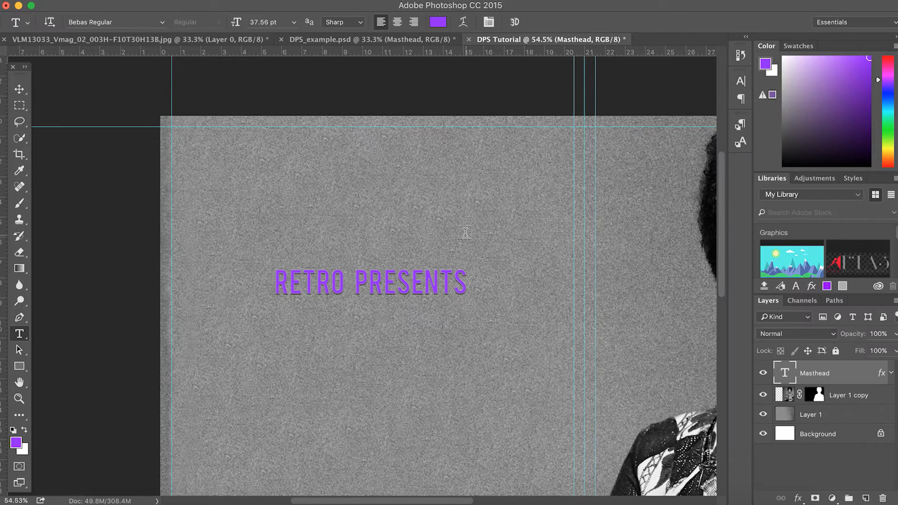
click(19, 89)
Move RETRO PRESENTS to the top-left guides and scale it to about two-thirds size
drag(346, 282, 244, 141)
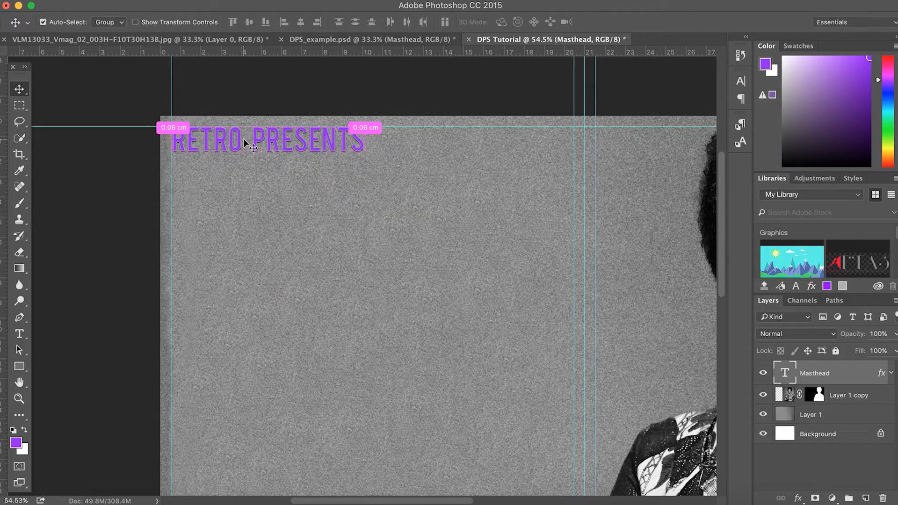
key(ctrl+t)
drag(361, 156, 294, 142)
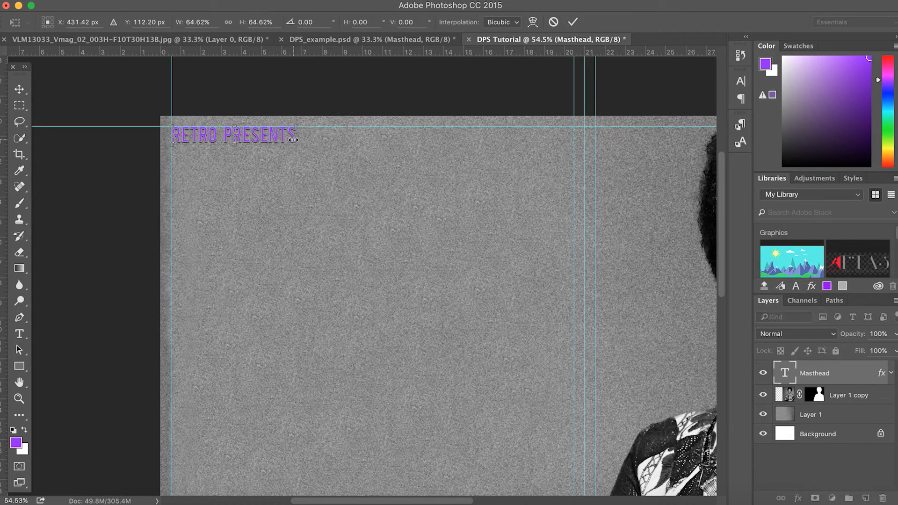
key(Return)
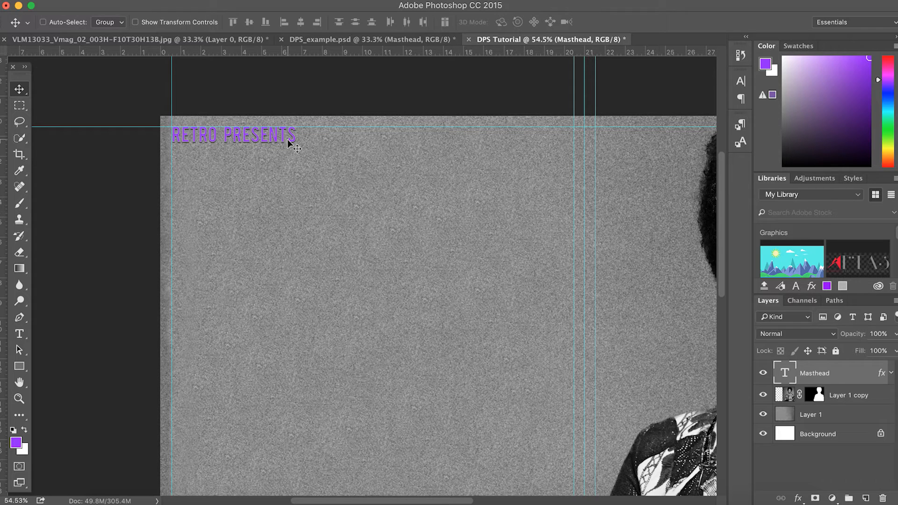
Switch to the DPS_example.psd Crumar spread for reference
scroll(419, 275, down, 1)
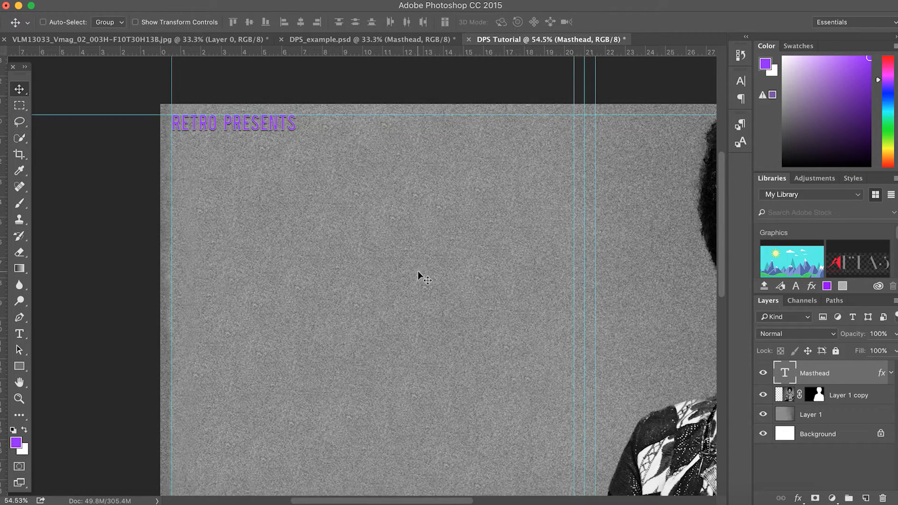
scroll(418, 275, down, 2)
scroll(419, 275, right, 3)
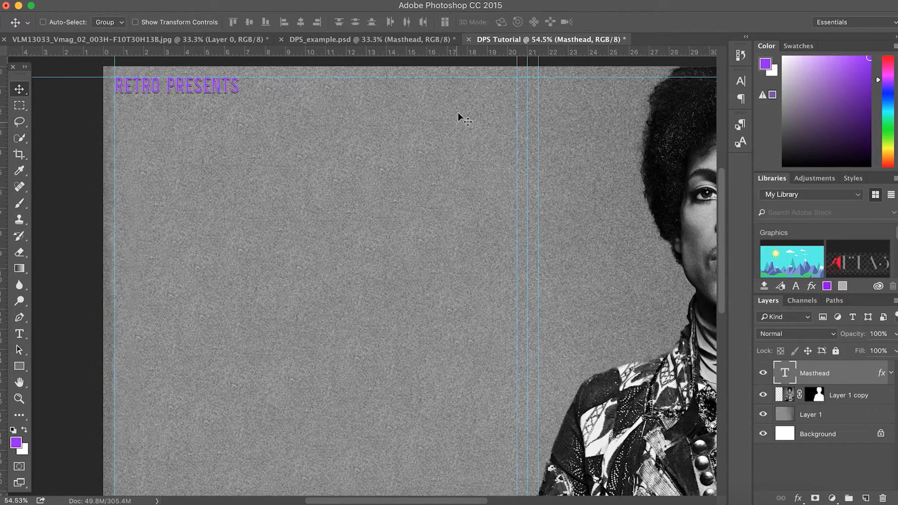
click(377, 40)
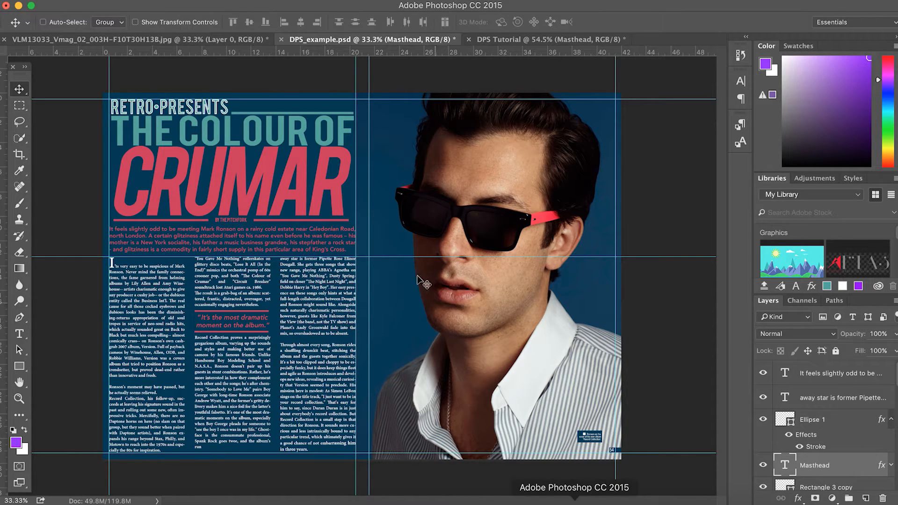
Go back to the DPS Tutorial Prince spread document
click(527, 43)
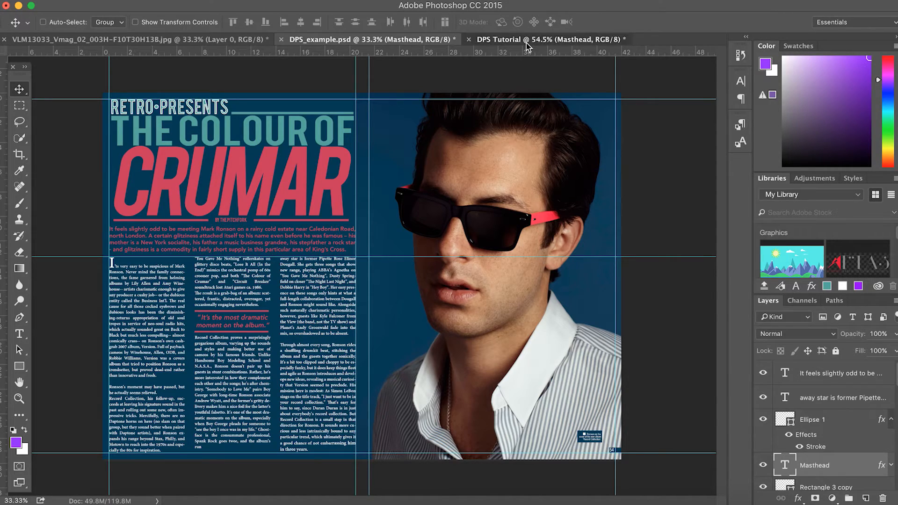
scroll(70, 316, left, 5)
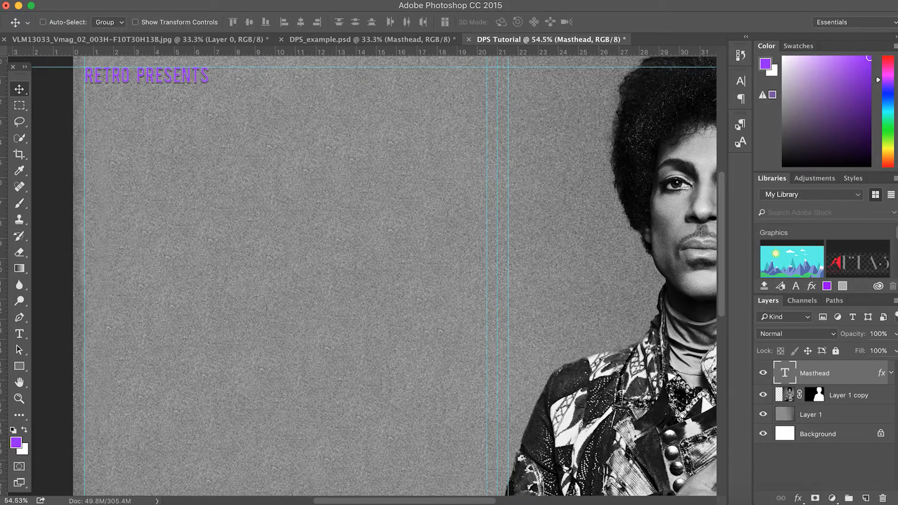
Remove the leftover empty layer and type 'THE' on the left page
click(866, 499)
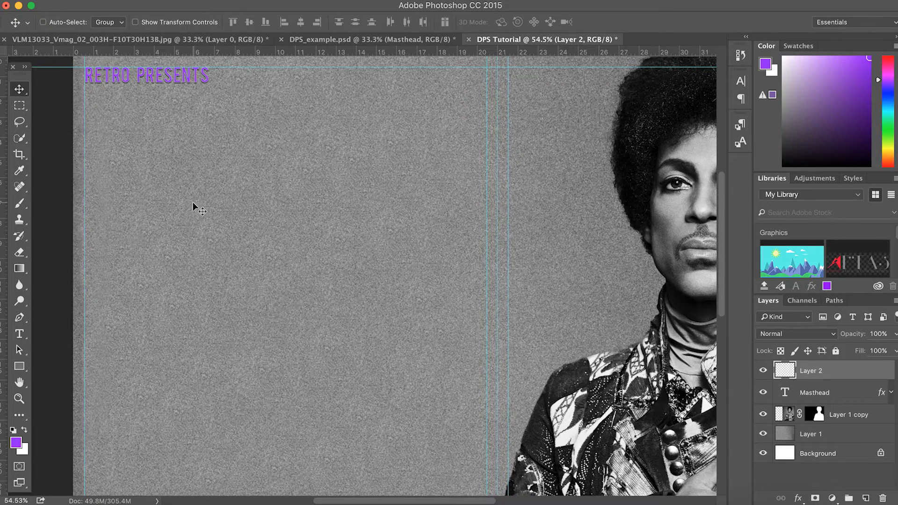
key(super+z)
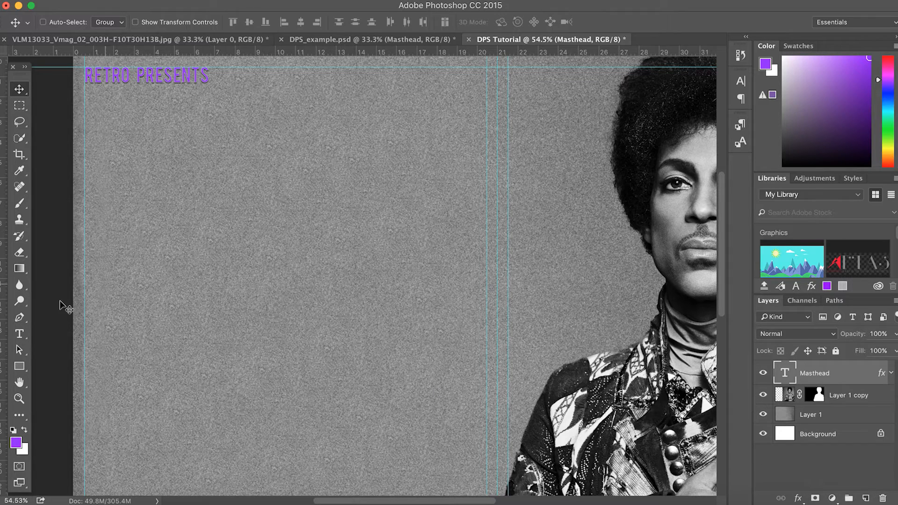
click(17, 334)
click(181, 280)
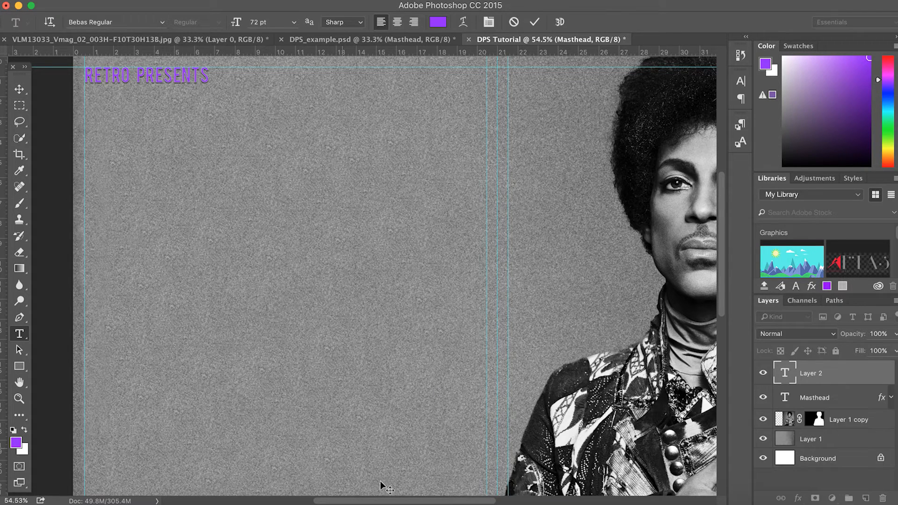
text(THE)
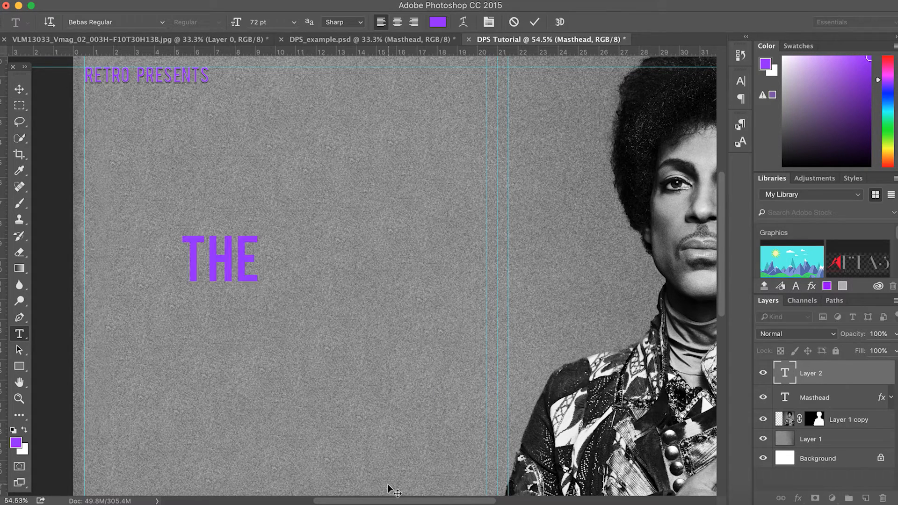
Colour THE white and move it to the page's top-left below RETRO PRESENTS
double_click(202, 256)
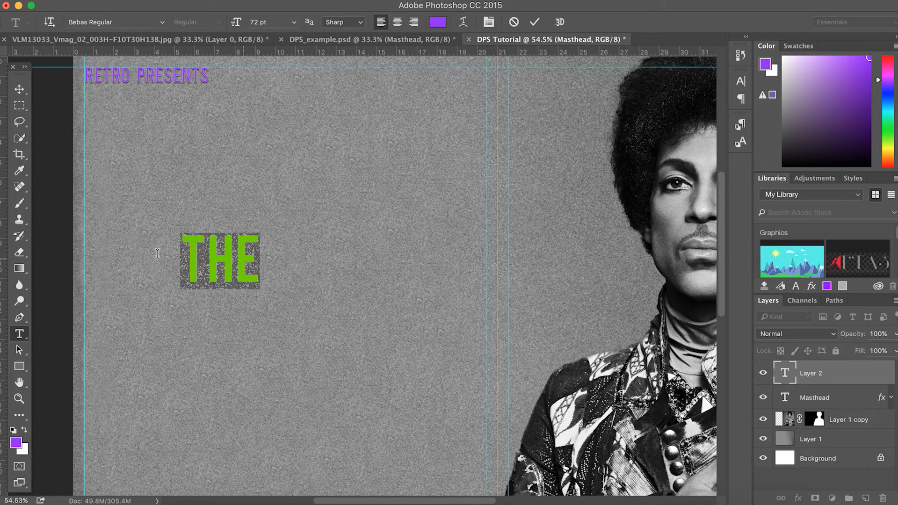
click(15, 443)
drag(489, 248, 472, 224)
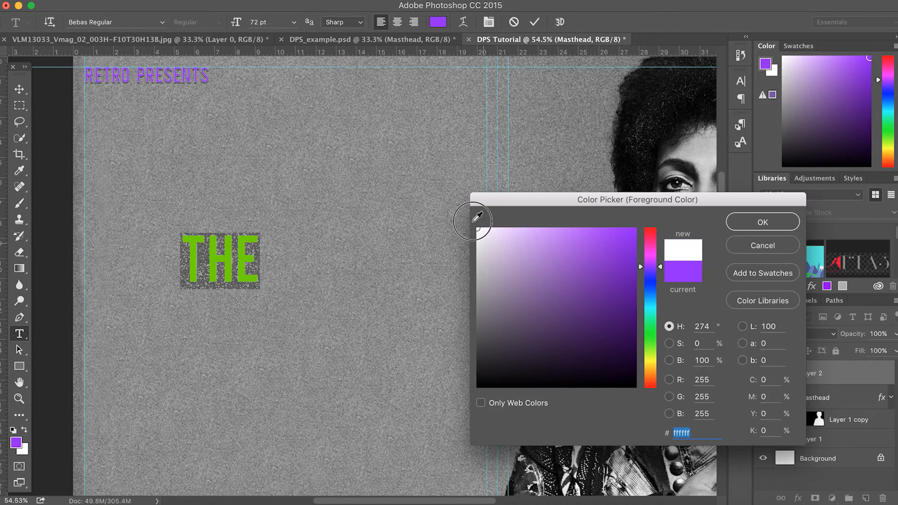
click(756, 221)
key(ctrl+Return)
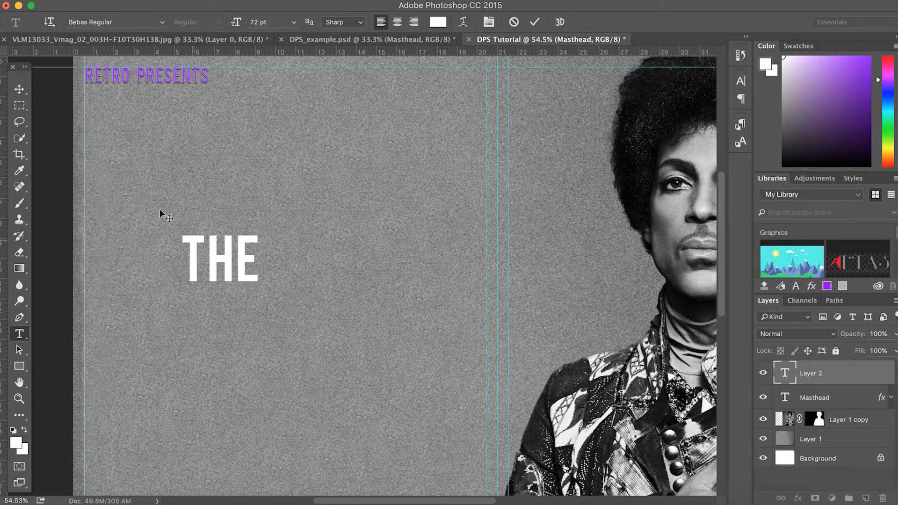
click(19, 89)
drag(262, 277, 199, 161)
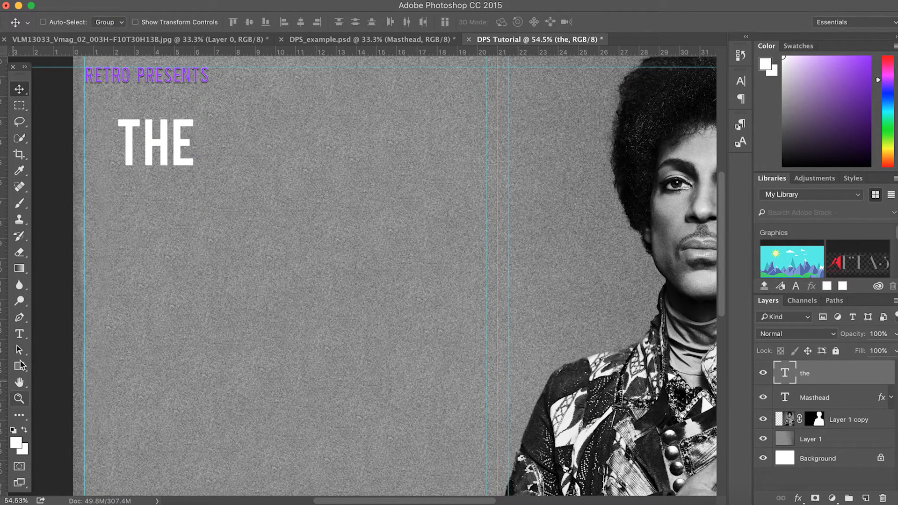
click(19, 334)
Type 'everlasting' below THE and set it in Streamster Regular
click(202, 288)
text(ever)
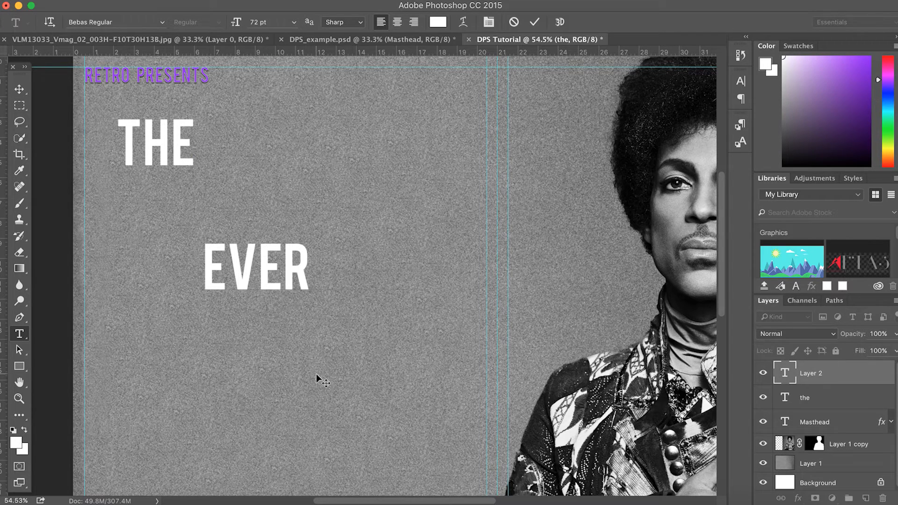
text(lasting)
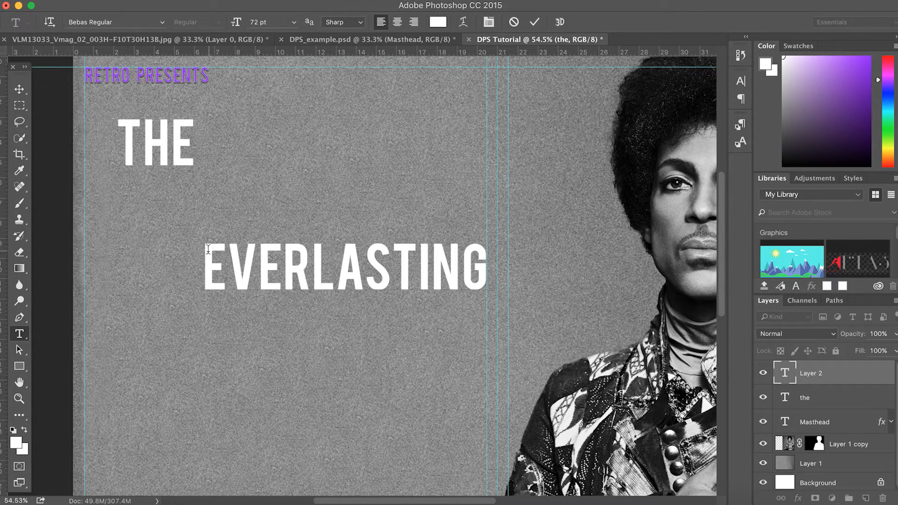
drag(208, 248, 503, 243)
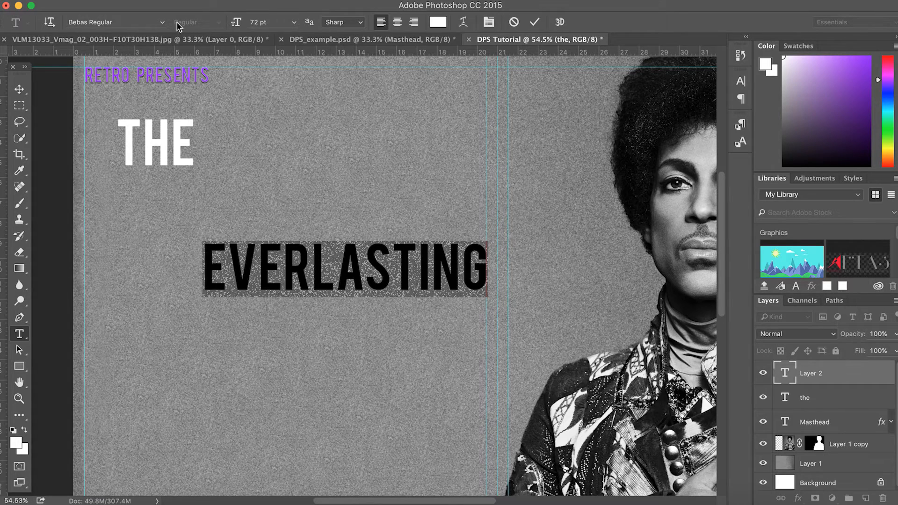
click(162, 22)
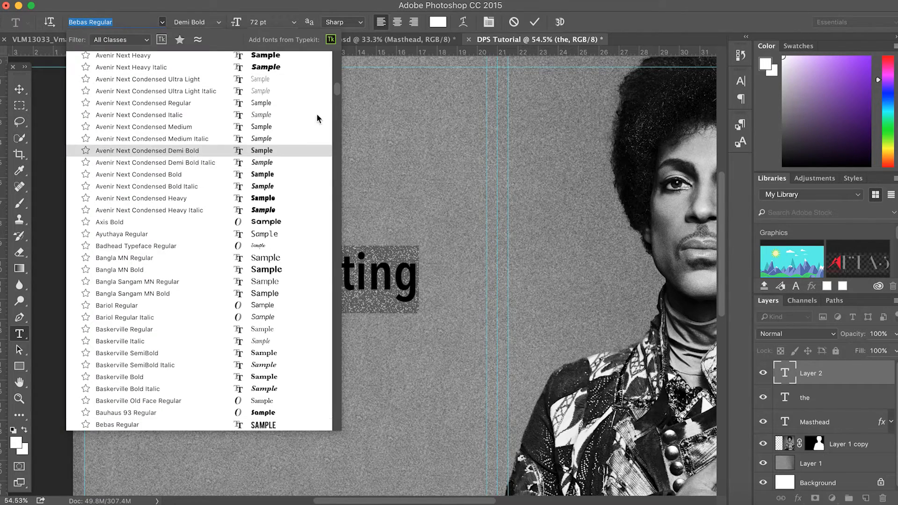
drag(337, 91, 338, 54)
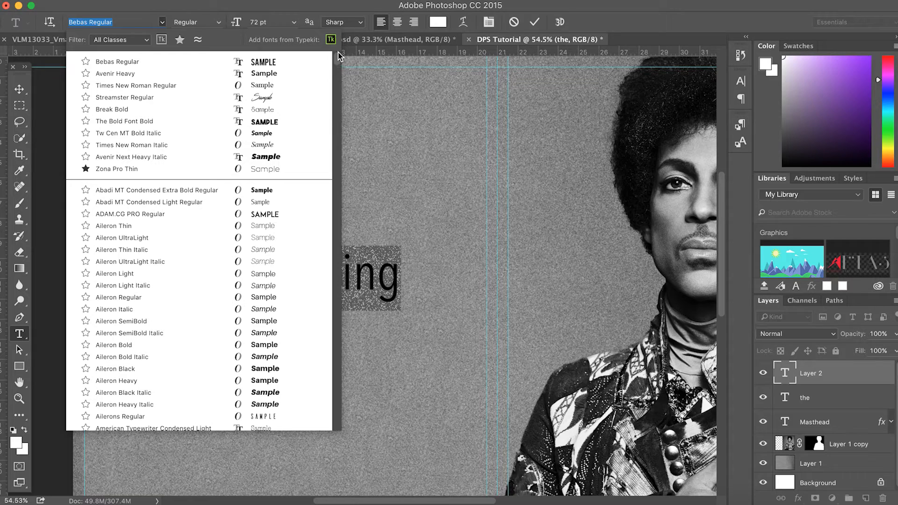
click(269, 97)
click(323, 300)
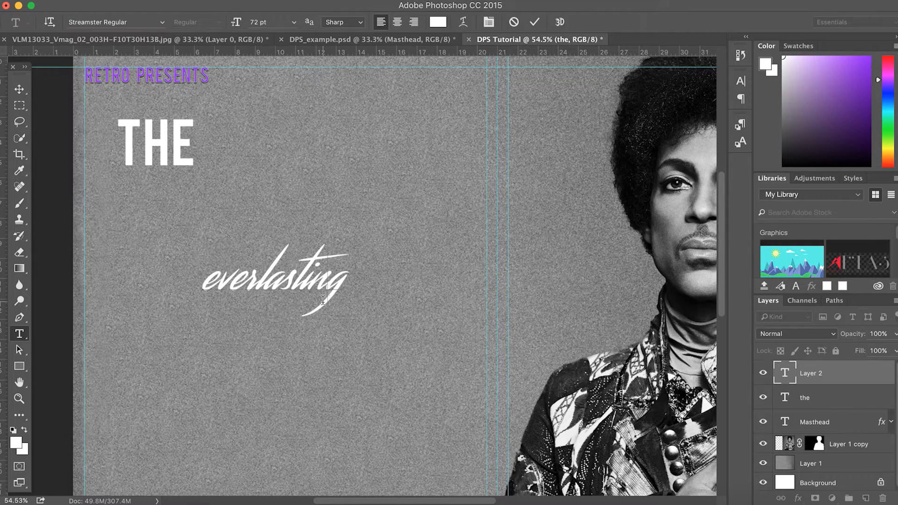
drag(350, 284, 125, 280)
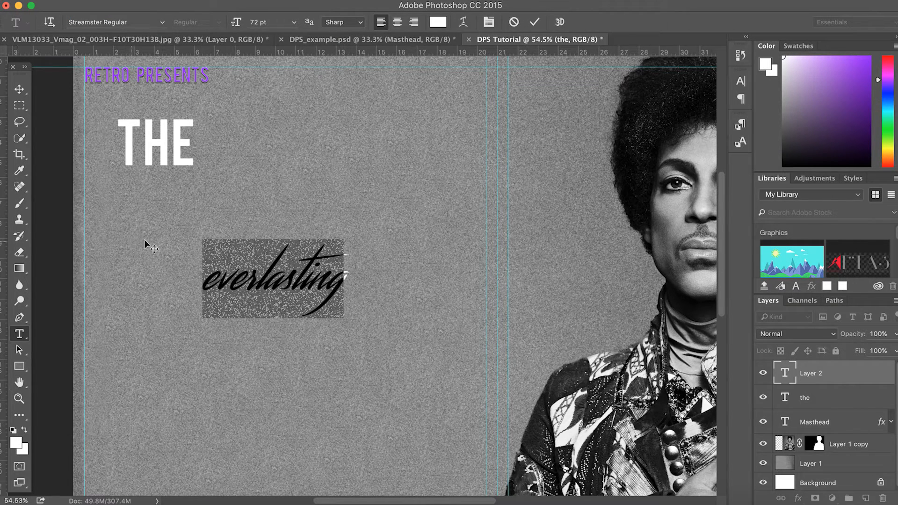
click(19, 89)
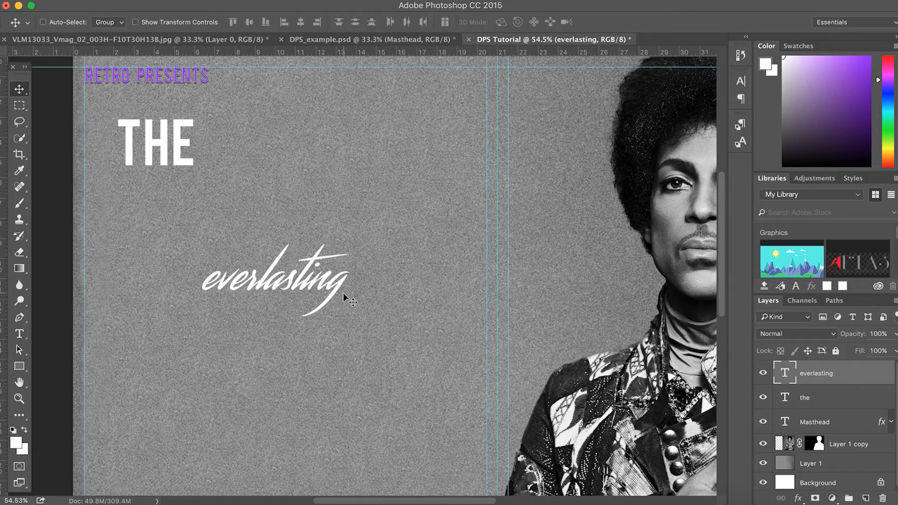
Scale the everlasting text up to about 222% and apply it
key(super+t)
drag(351, 238, 333, 183)
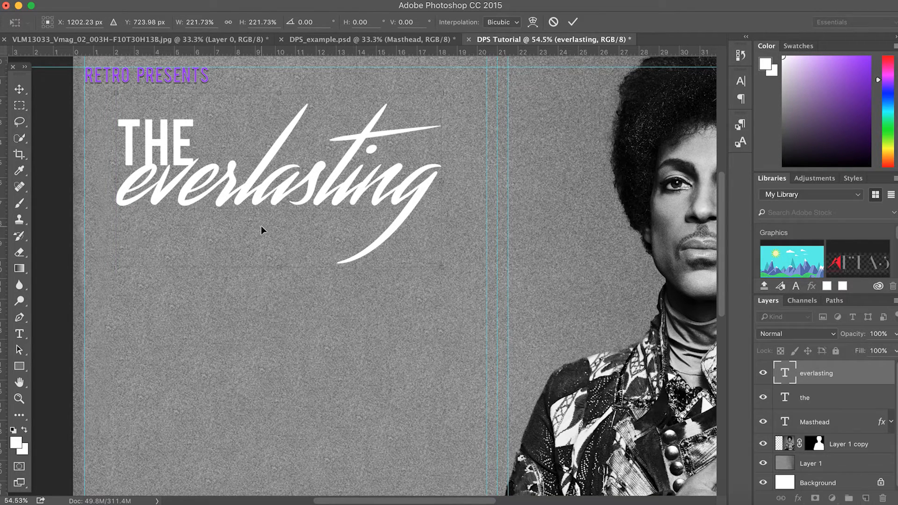
click(19, 89)
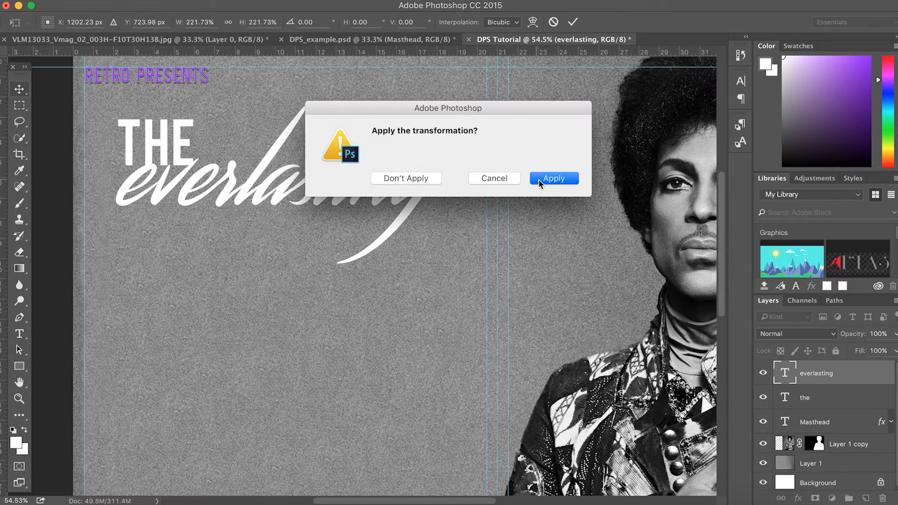
click(543, 183)
click(866, 498)
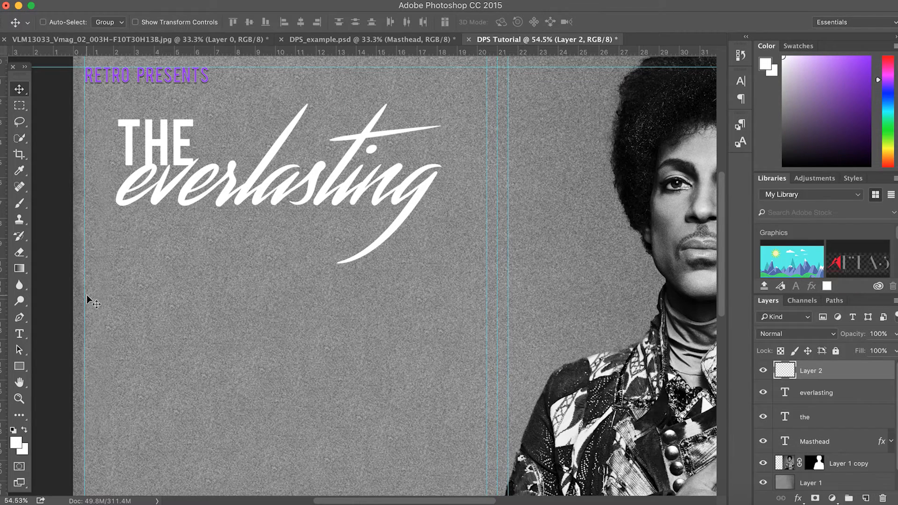
Type 'now' below everlasting and set it in Bebas Regular
click(19, 334)
click(283, 329)
text(now)
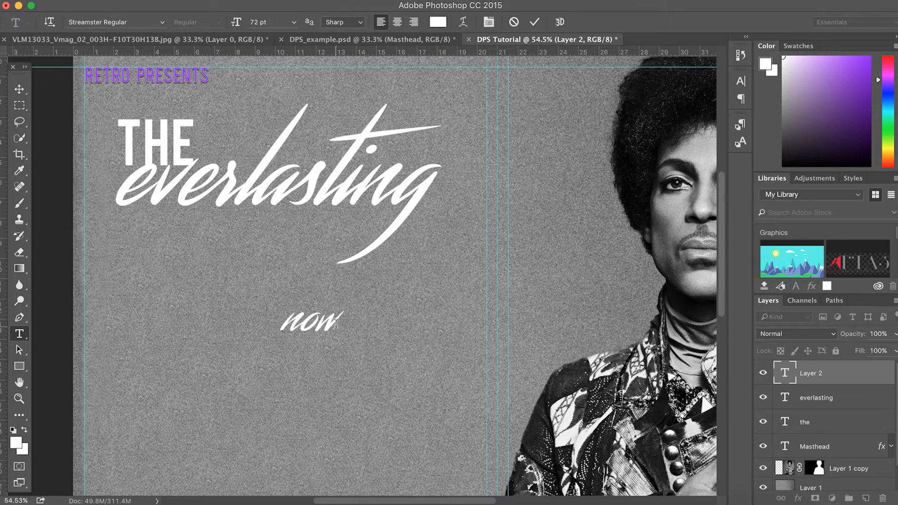
key(super+a)
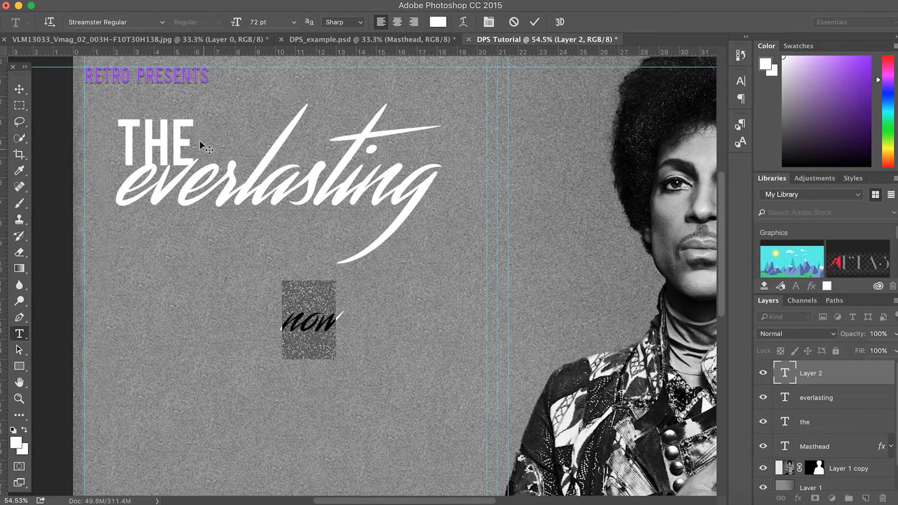
click(114, 21)
text(beb)
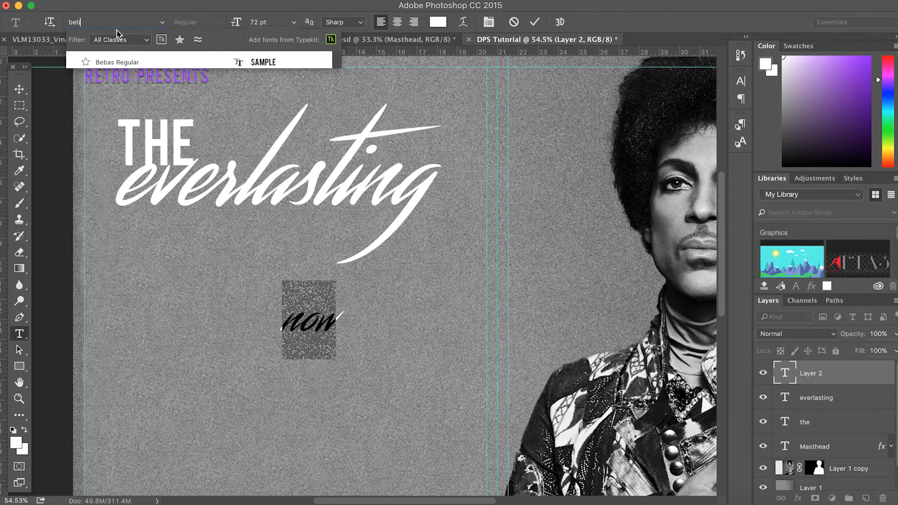
click(123, 63)
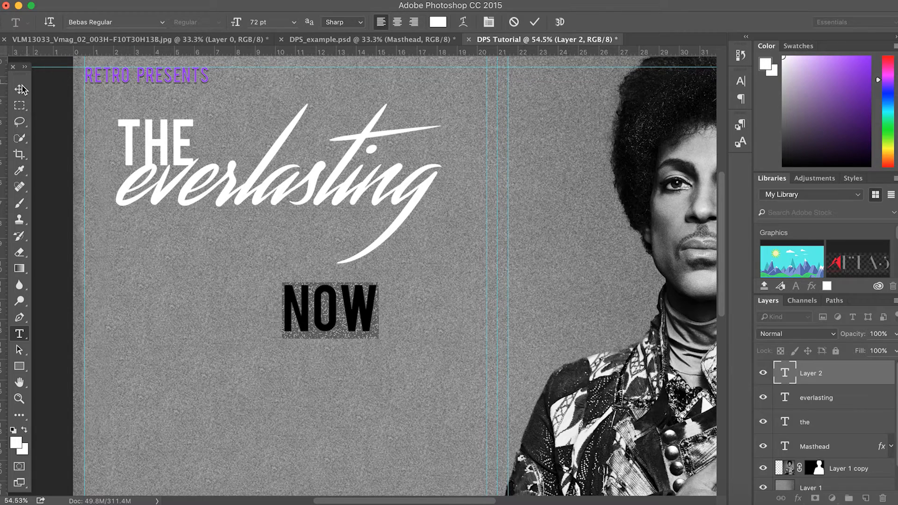
Move NOW to overlap everlasting's tail and nudge THE slightly right
click(19, 89)
drag(303, 296, 316, 216)
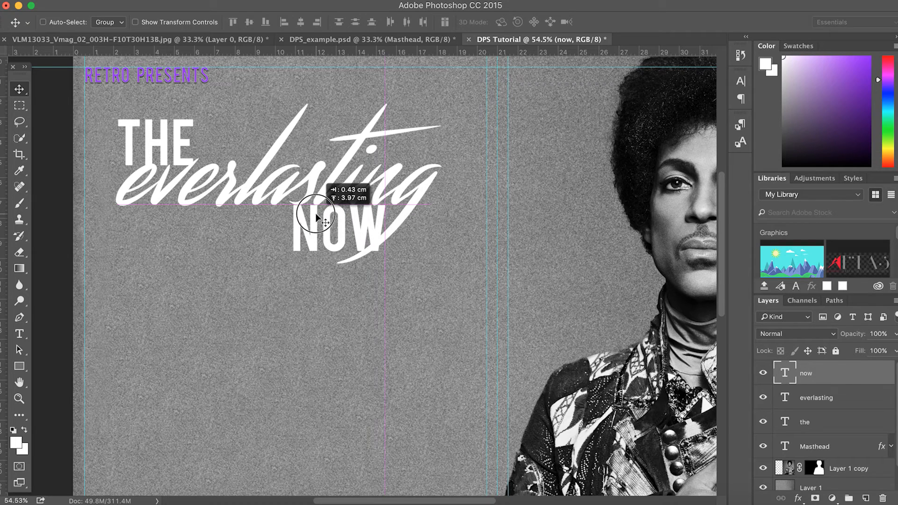
drag(316, 216, 316, 216)
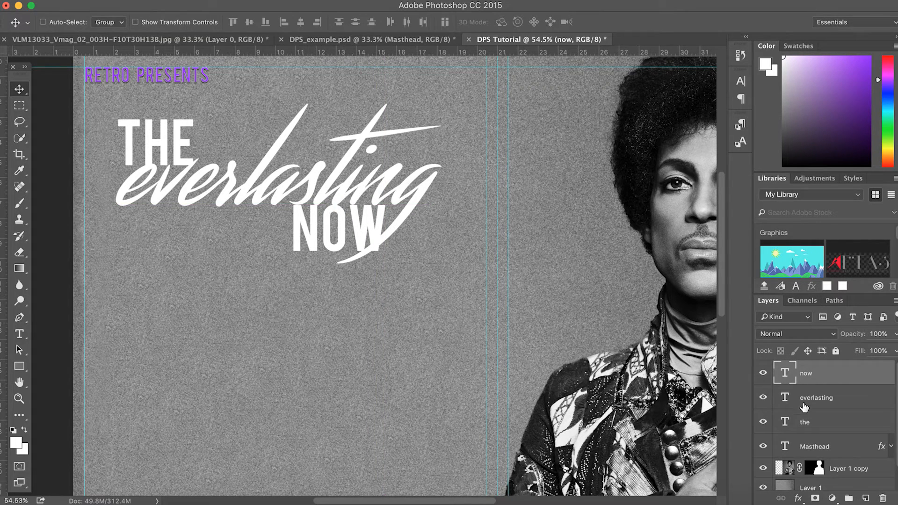
click(805, 422)
drag(176, 135, 193, 134)
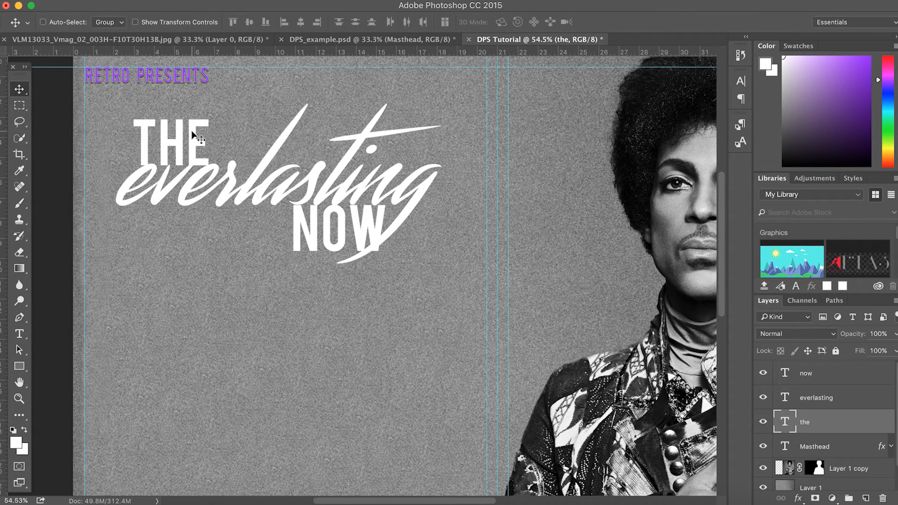
Scale THE, everlasting and NOW together to about 111% and shift them slightly left
super+click(832, 378)
super+click(830, 396)
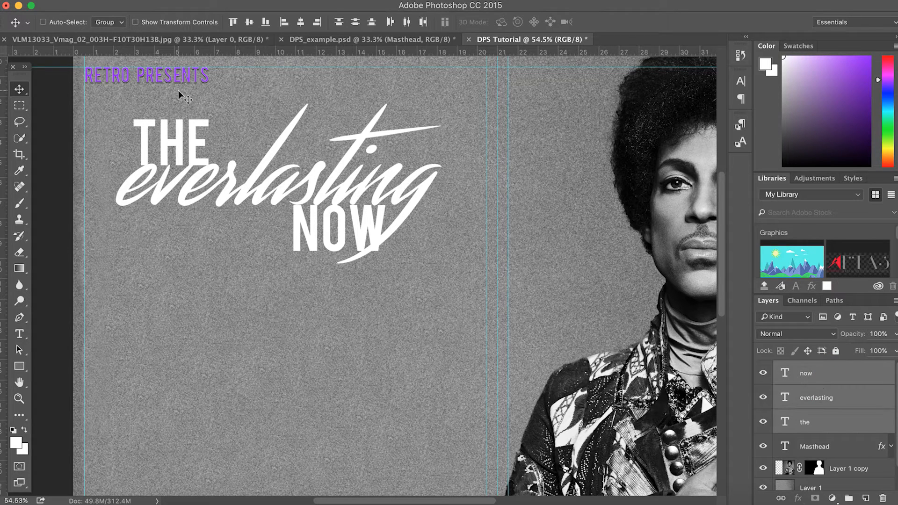
drag(233, 146, 235, 152)
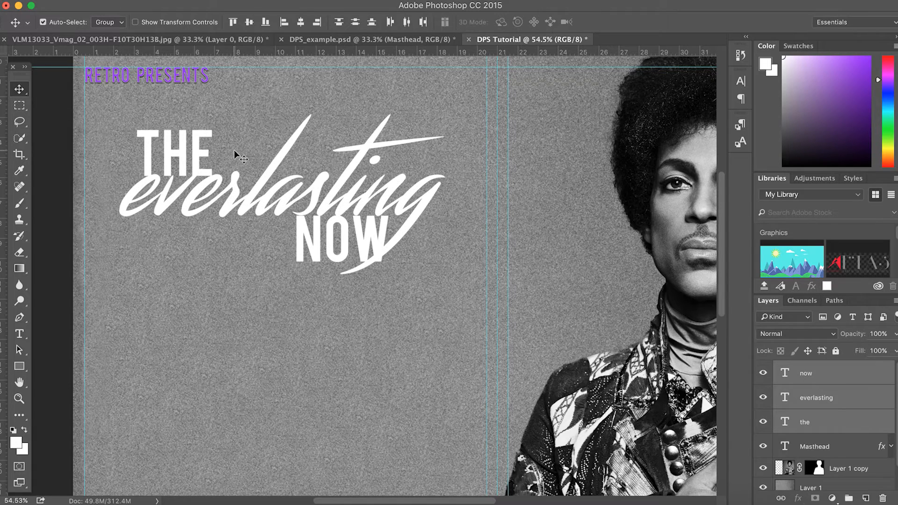
key(super+t)
drag(451, 116, 490, 95)
key(Return)
drag(382, 188, 360, 190)
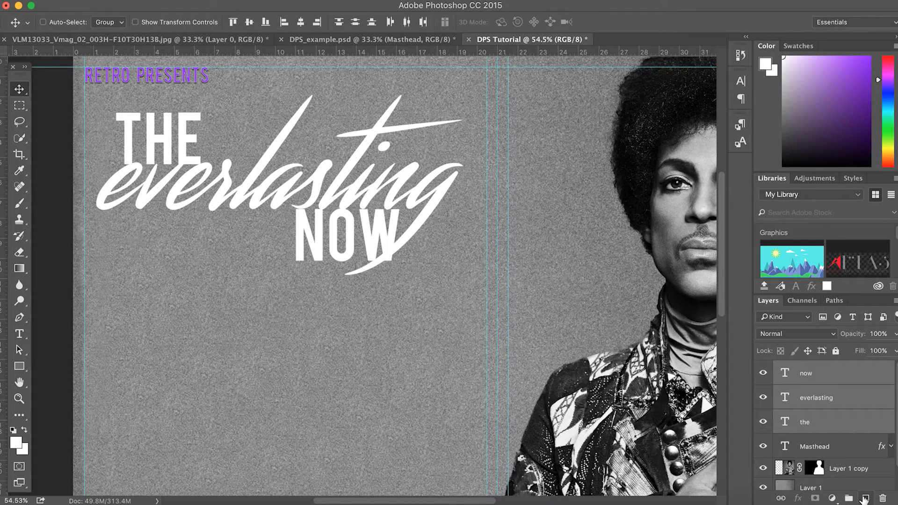
Add an empty layer and set the type size to 18 pt
click(840, 379)
click(866, 499)
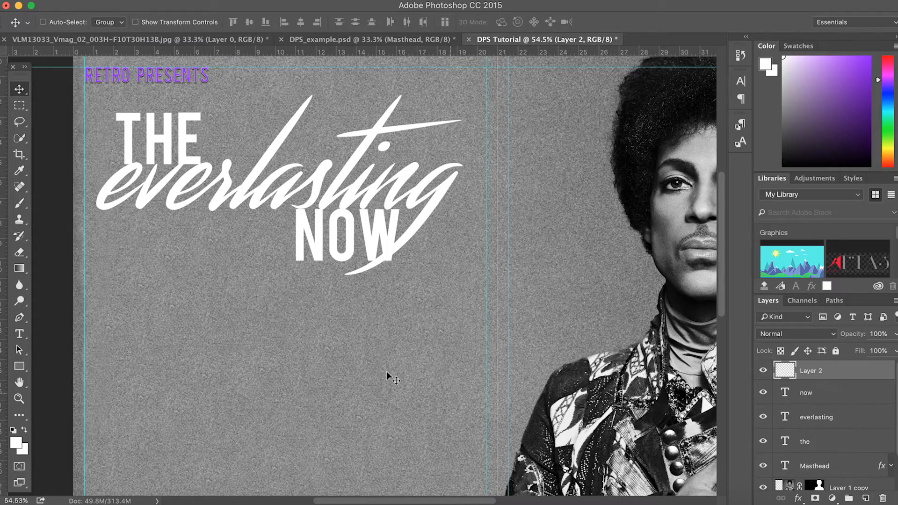
scroll(159, 164, up, 2)
scroll(159, 165, up, 5)
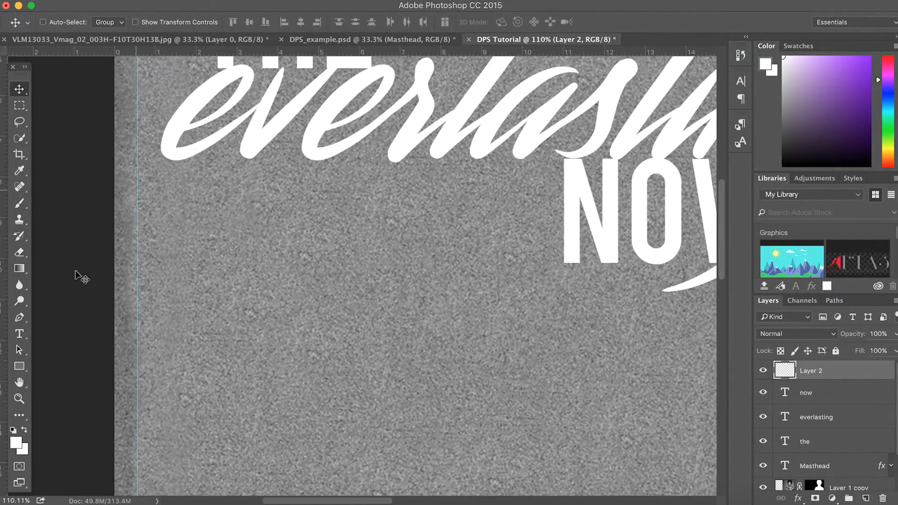
click(21, 336)
click(222, 246)
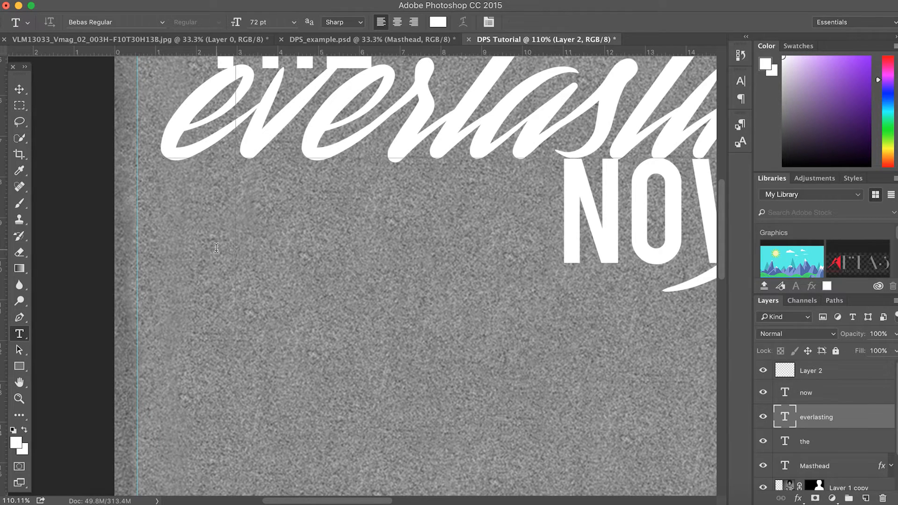
click(17, 91)
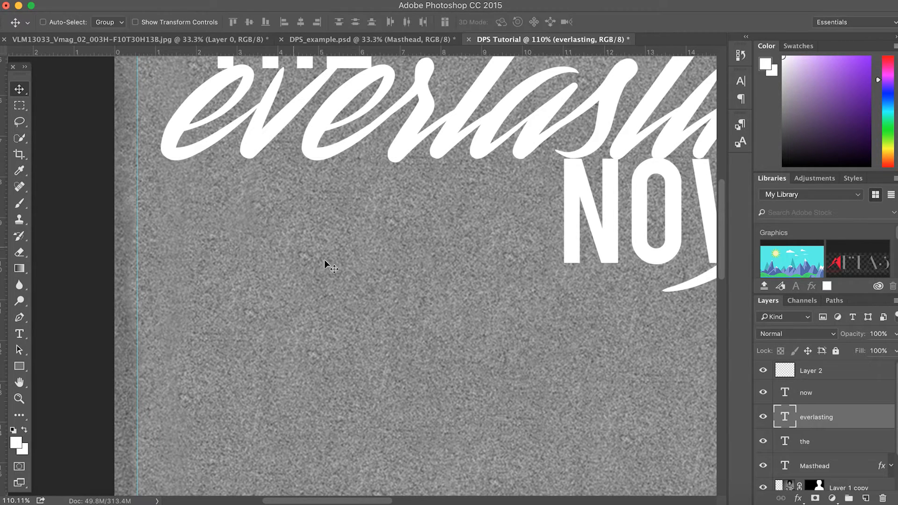
click(840, 375)
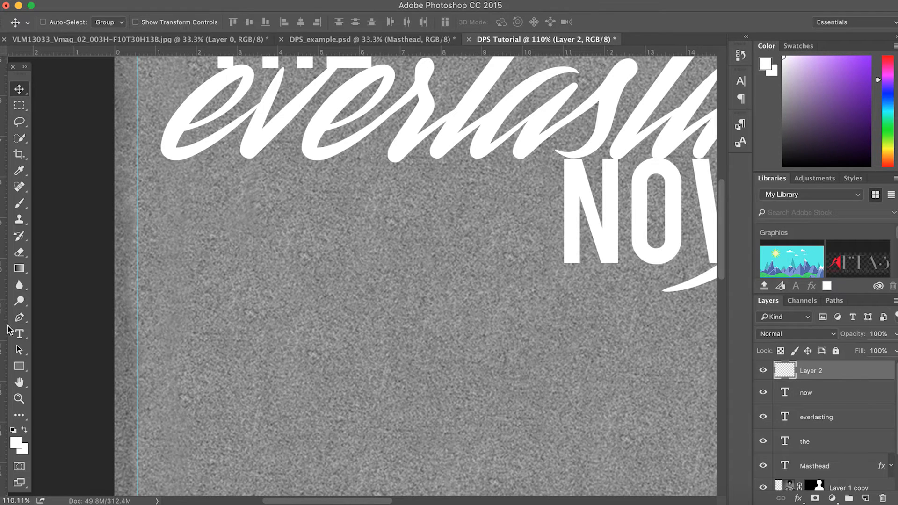
click(19, 334)
click(109, 201)
mouse_move(238, 26)
mouse_down()
mouse_move(196, 26)
mouse_move(244, 23)
mouse_up()
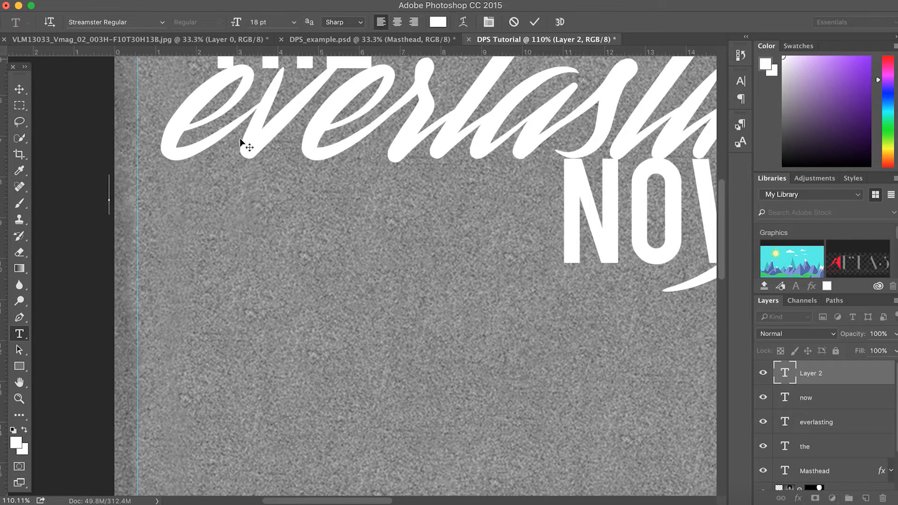
click(19, 335)
click(19, 89)
Type the byline 'By' followed by the author's name below the headline
click(19, 335)
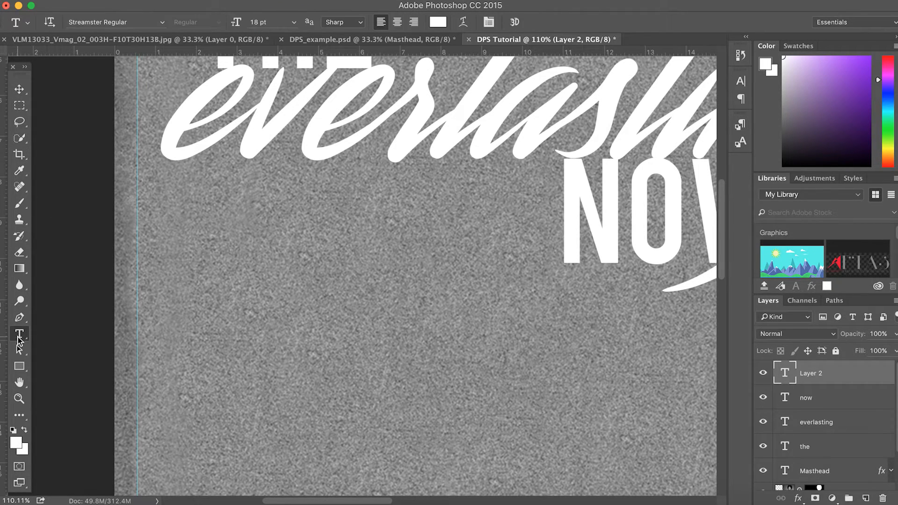
click(243, 308)
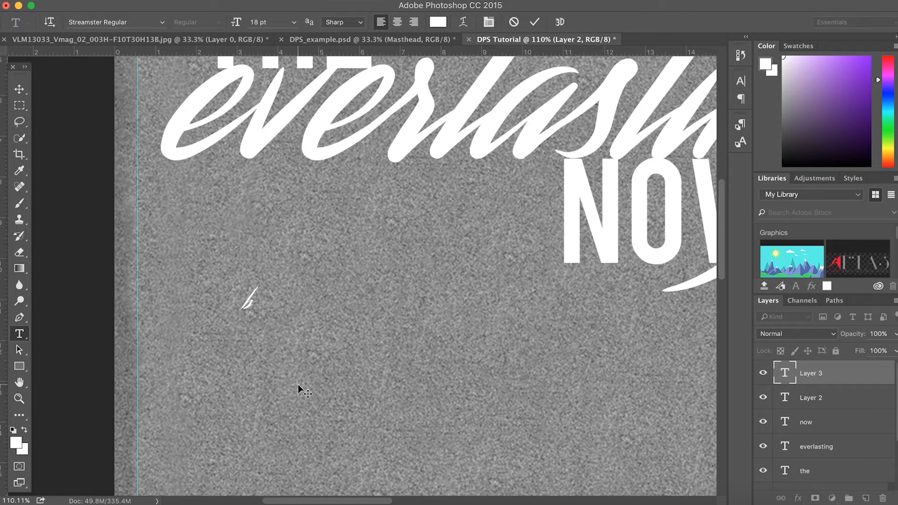
text(by)
key(BackSpace)
key(BackSpace)
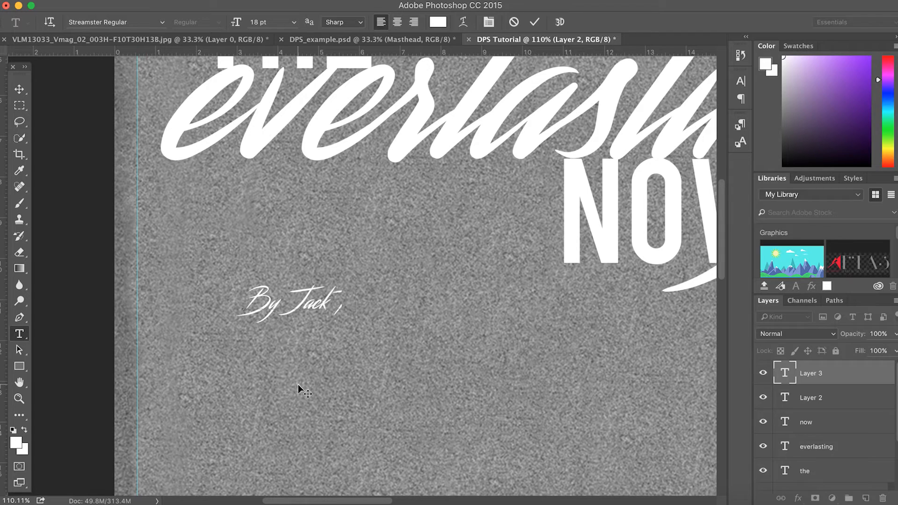
Set the byline in Times New Roman Regular
drag(414, 297, 438, 293)
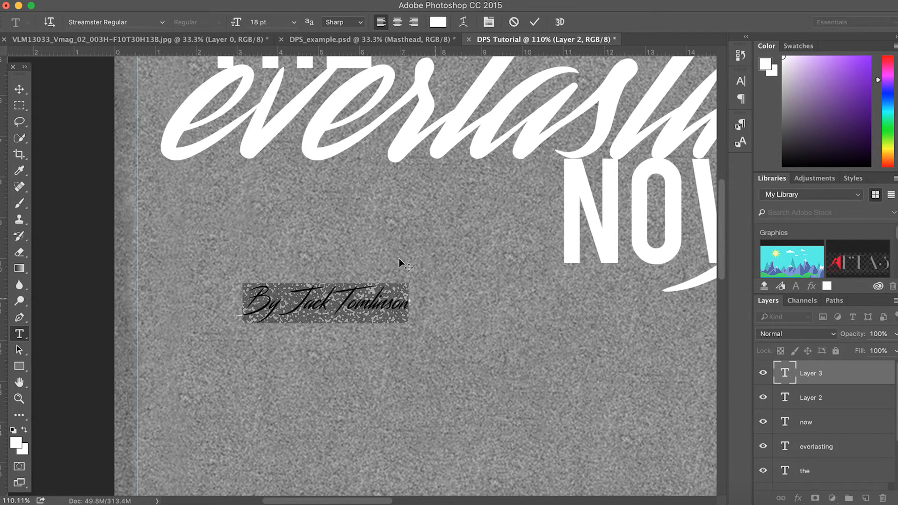
click(164, 24)
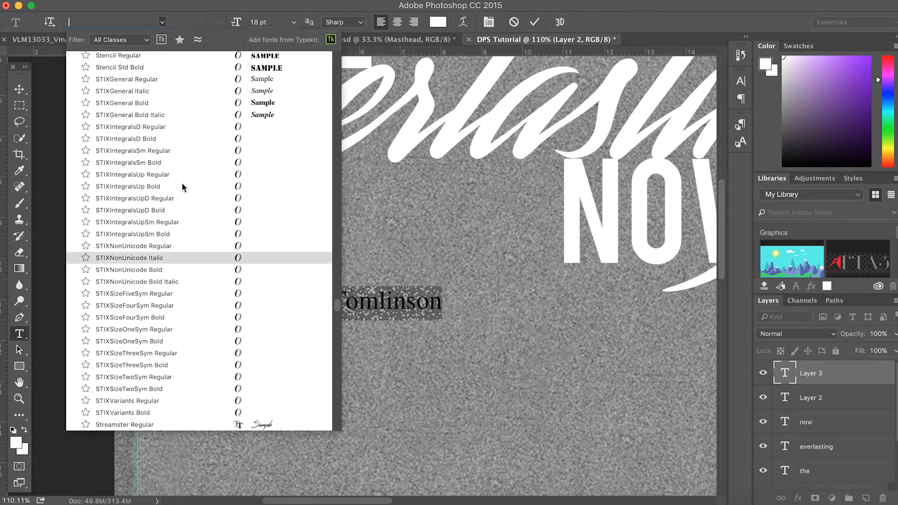
scroll(201, 112, up, 20)
text(arie)
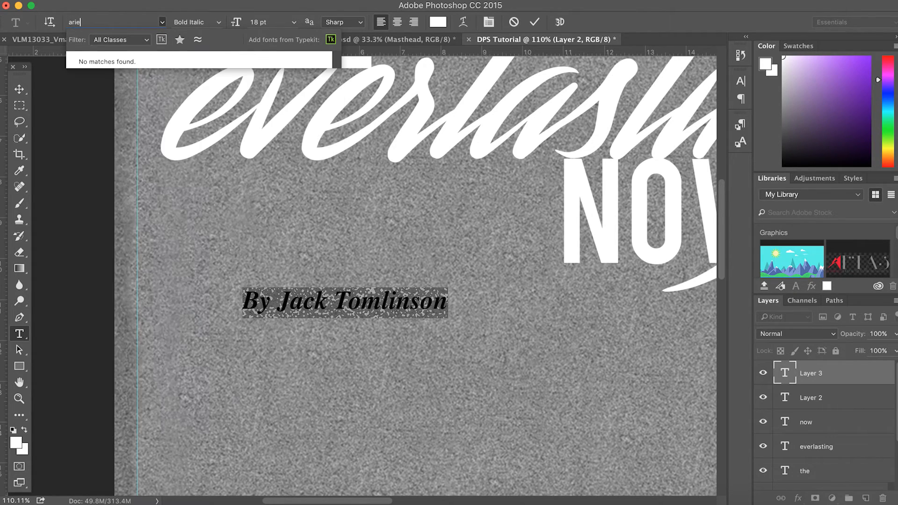
key(BackSpace)
key(BackSpace)
key(BackSpace)
key(BackSpace)
text(times)
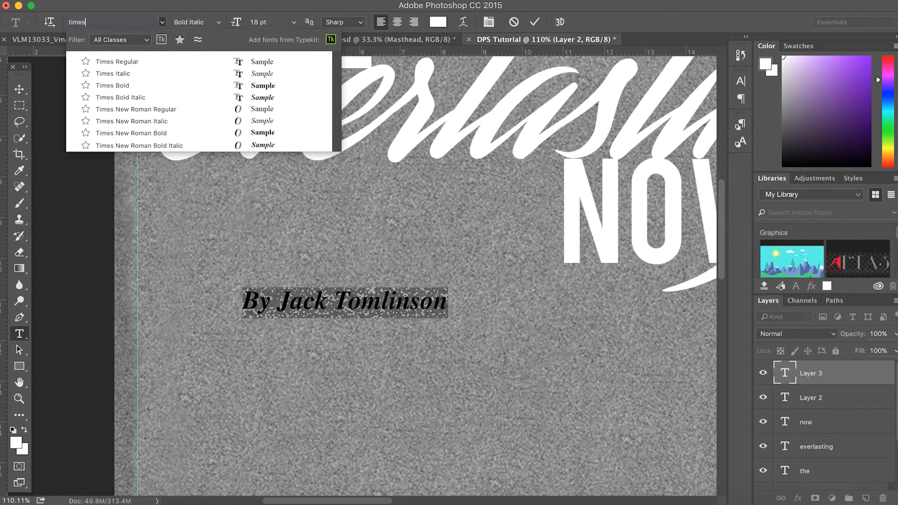
click(135, 110)
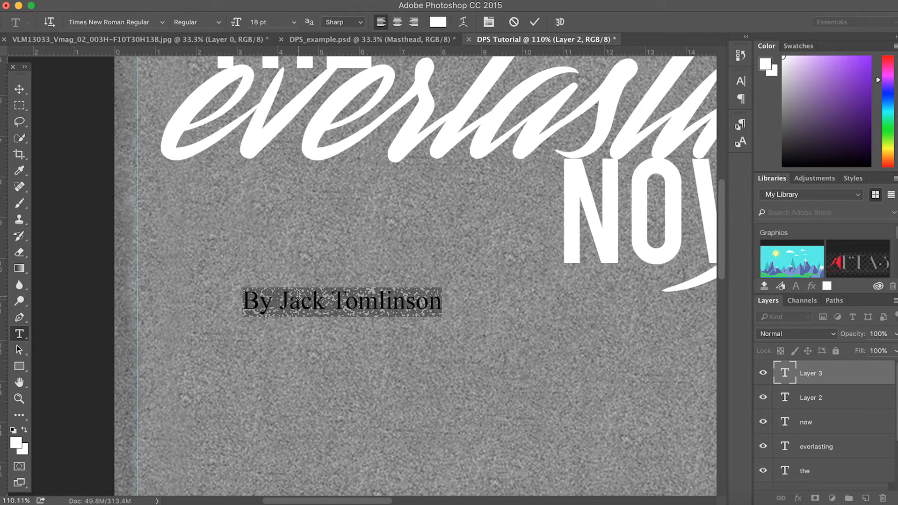
click(290, 309)
drag(251, 304, 443, 304)
click(19, 89)
Tuck the byline under everlasting and add a horizontal guide at about 11.45 cm
drag(333, 294, 447, 170)
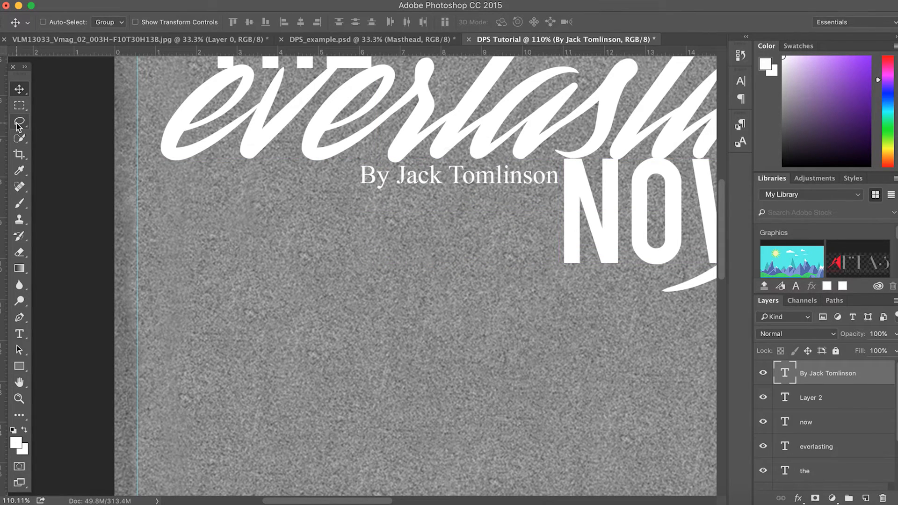
scroll(259, 232, down, 5)
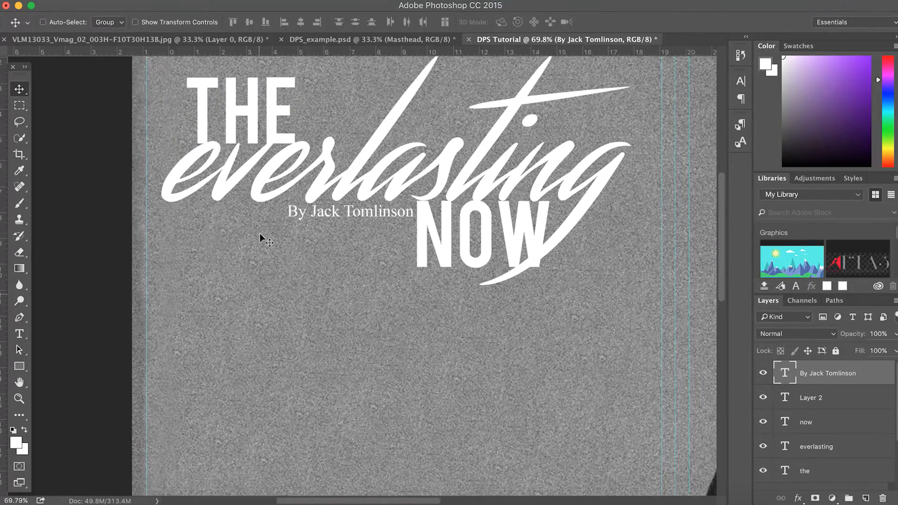
scroll(260, 234, down, 4)
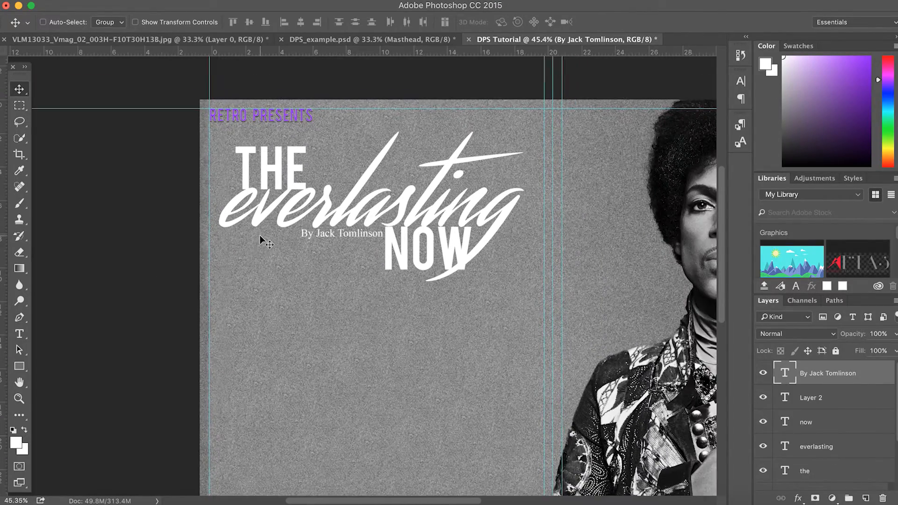
drag(302, 53, 322, 267)
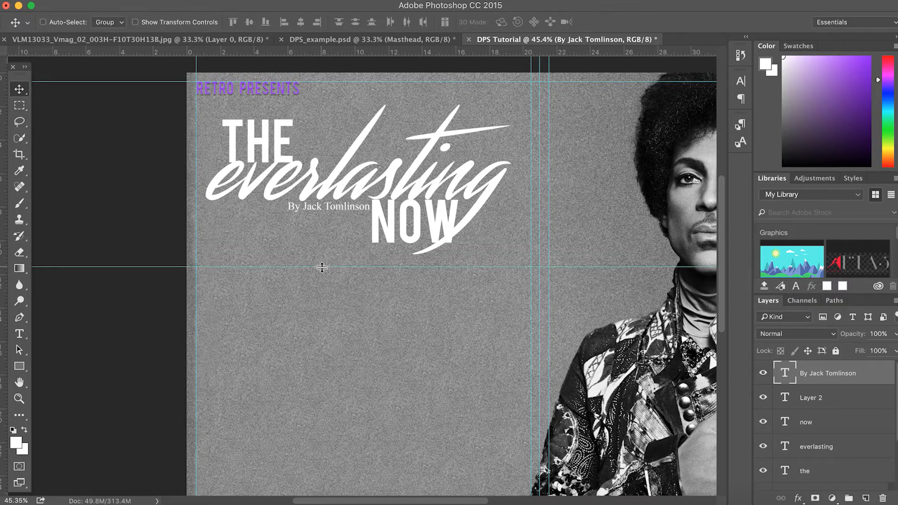
Add a horizontal guide at 17.05 cm and vertical column guides, one at 14.60 cm
scroll(365, 303, down, 5)
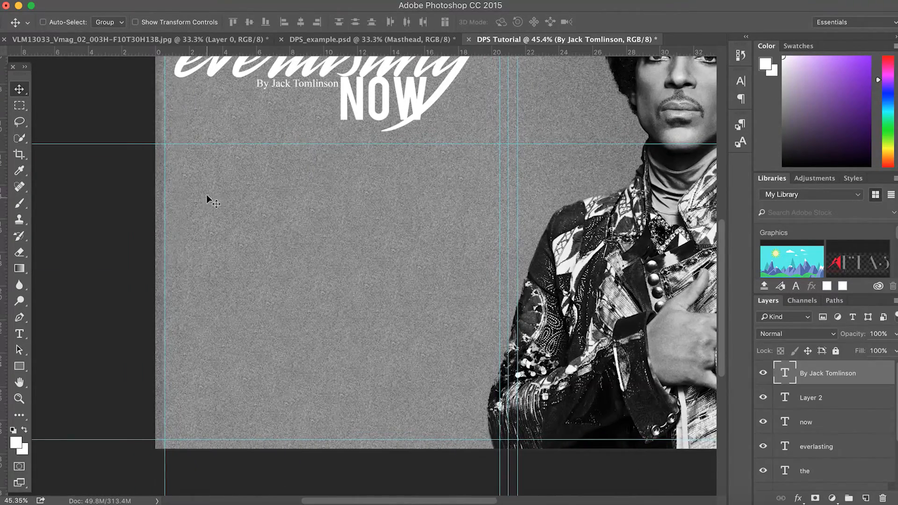
drag(269, 53, 277, 237)
drag(3, 219, 272, 223)
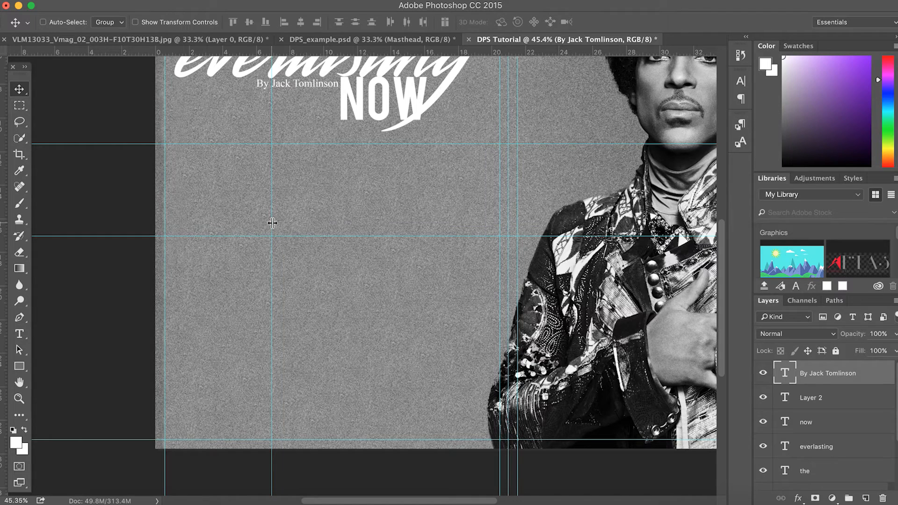
drag(4, 274, 386, 259)
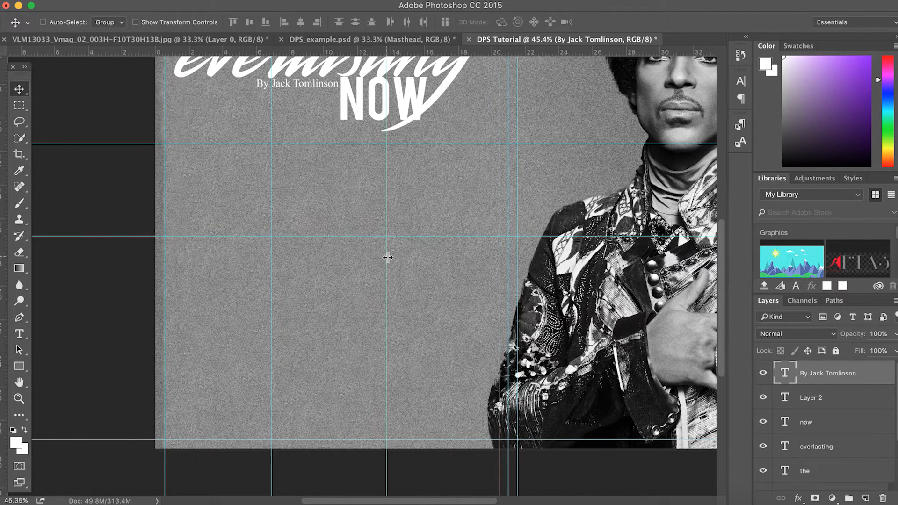
scroll(262, 267, up, 2)
scroll(262, 267, left, 2)
scroll(262, 267, up, 3)
scroll(262, 268, right, 5)
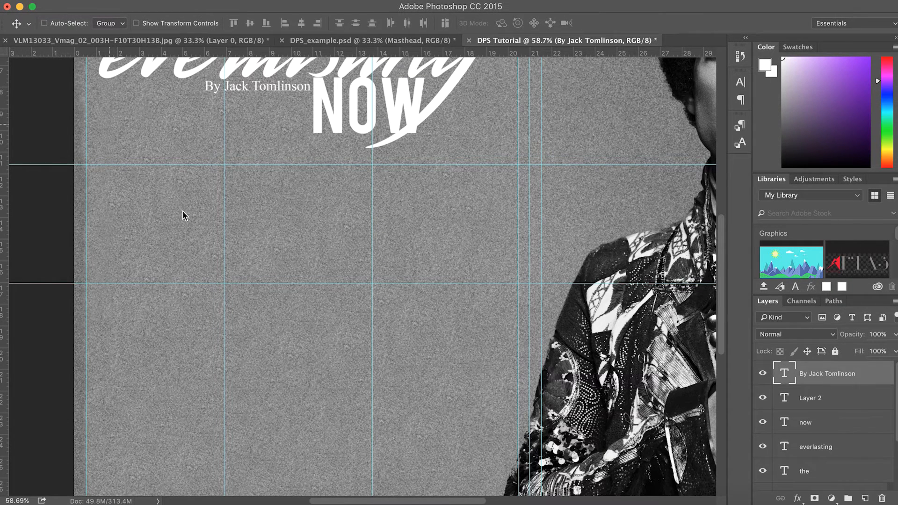
click(35, 193)
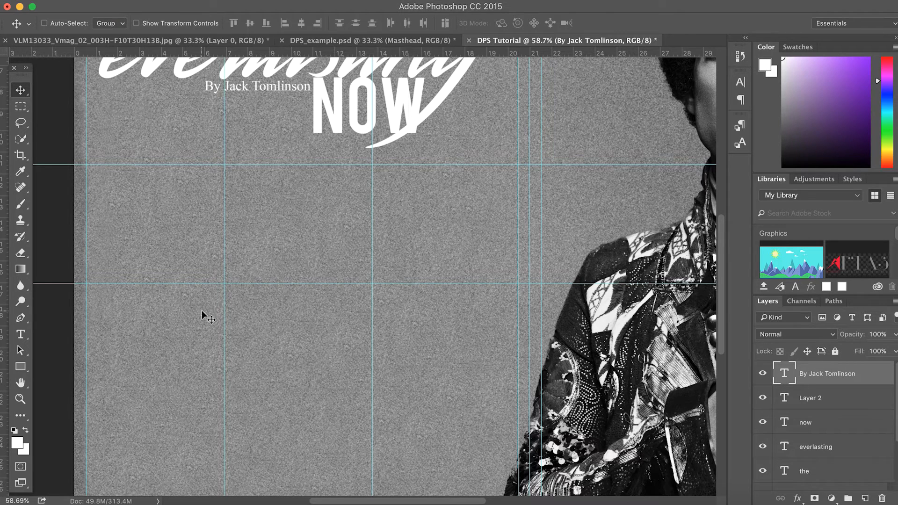
Delete the stray test text and its empty text layer
click(20, 334)
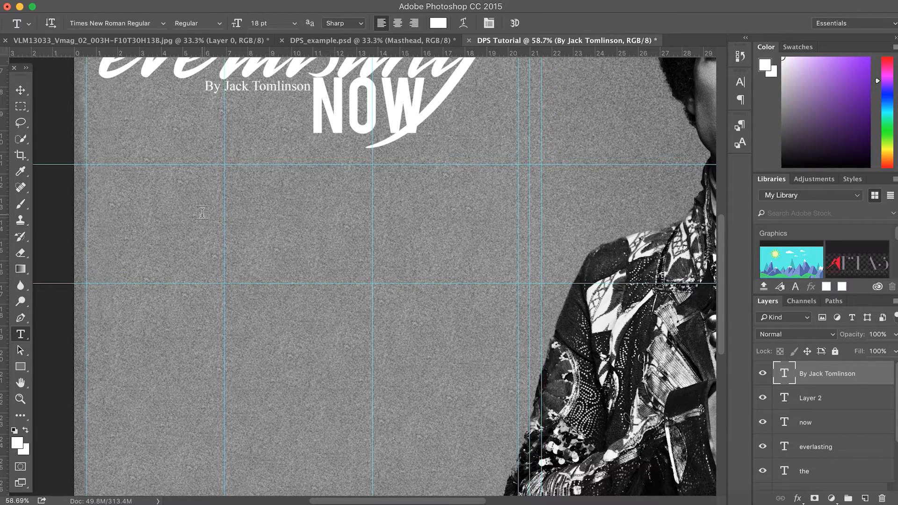
click(202, 212)
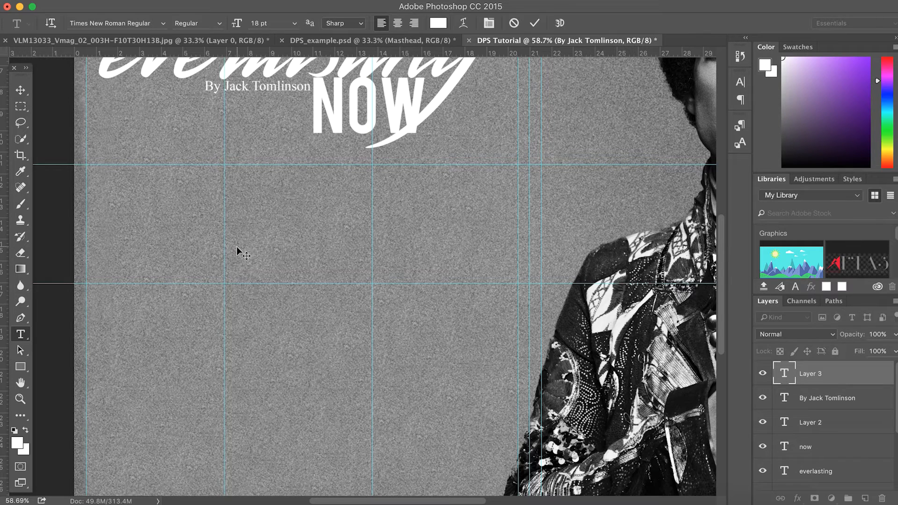
text(mnqwjdnqfnejfbnewkfbefkb)
drag(358, 211, 166, 209)
key(BackSpace)
click(20, 90)
key(BackSpace)
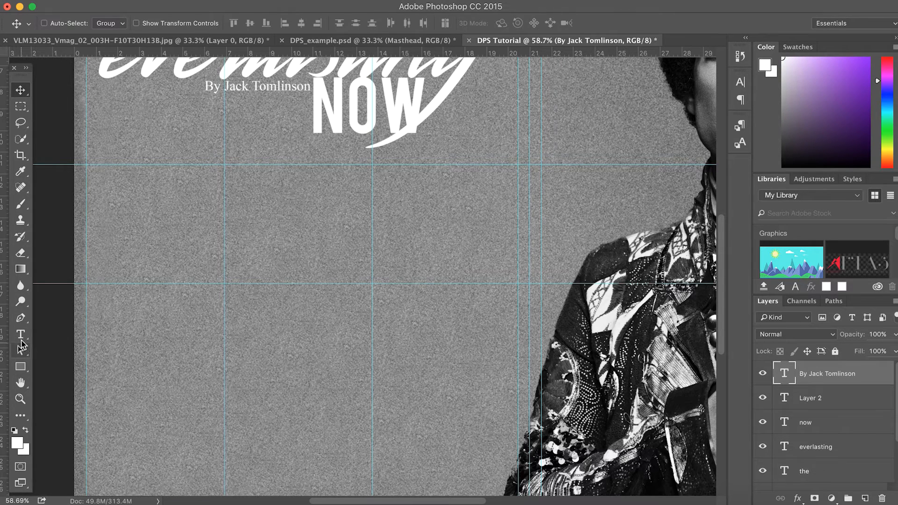
Draw a paragraph text box about 15.58 × 4.69 cm from the guide intersection below the headline
click(20, 336)
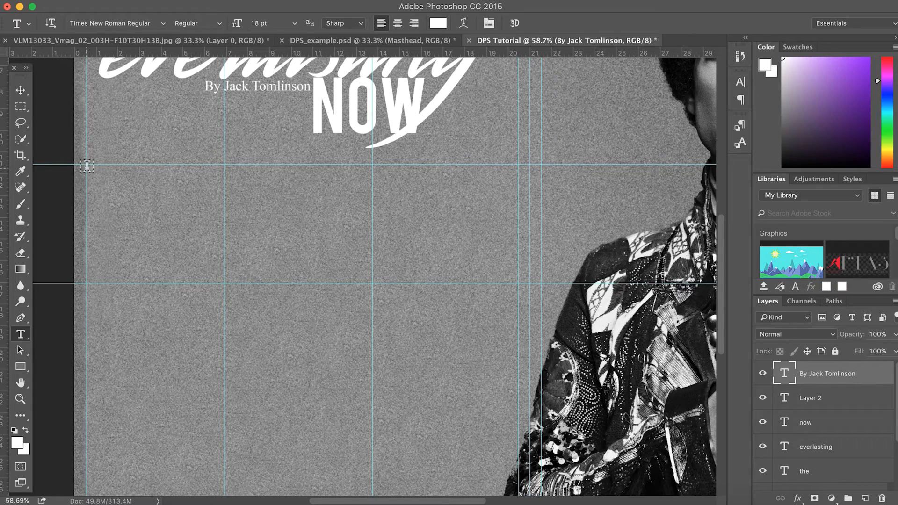
drag(86, 164, 519, 276)
drag(518, 281, 519, 283)
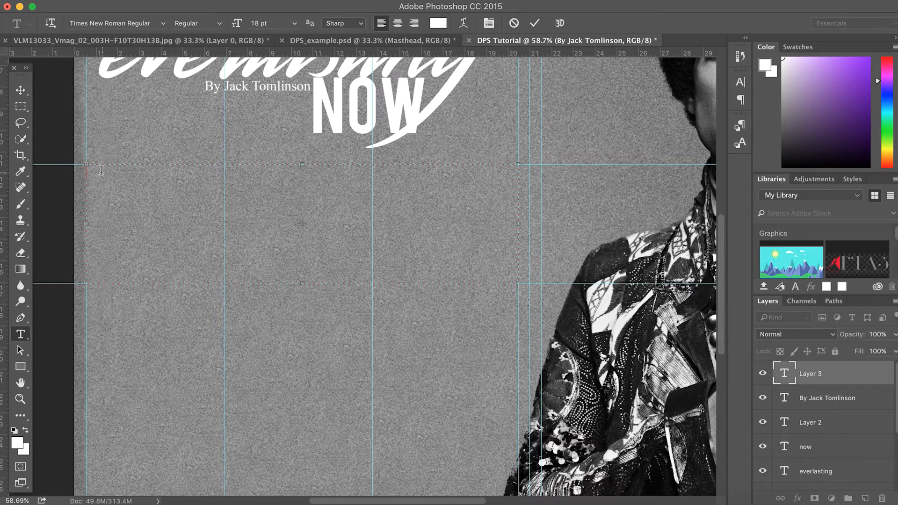
Fill the text box with Lorem ipsum placeholder text and reposition the layer slightly
click(236, 3)
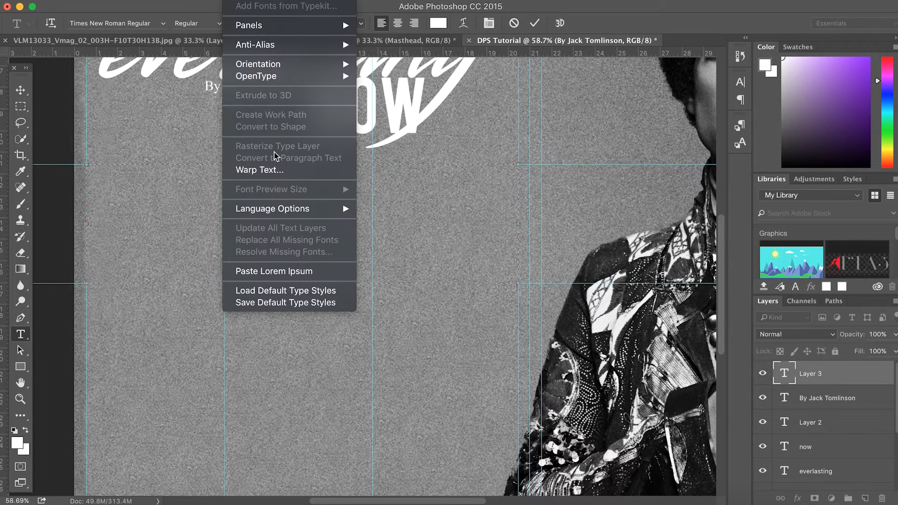
click(262, 271)
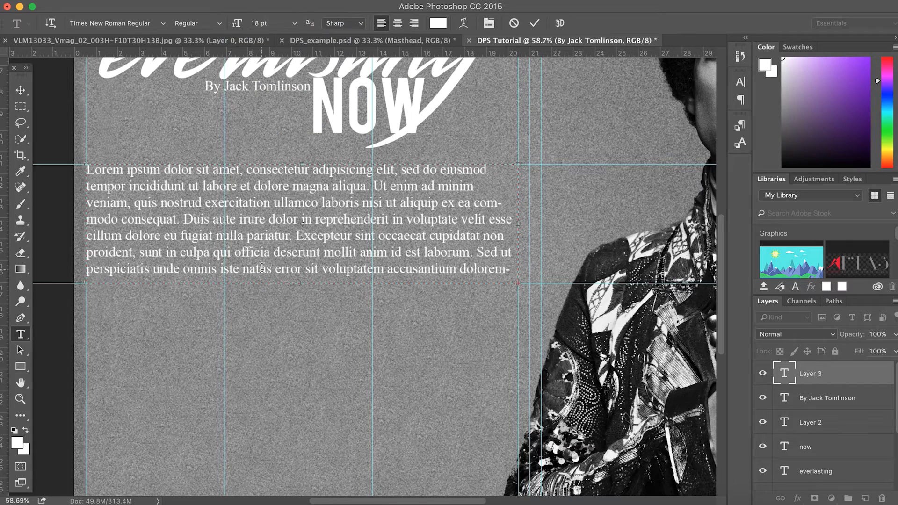
drag(87, 169, 542, 289)
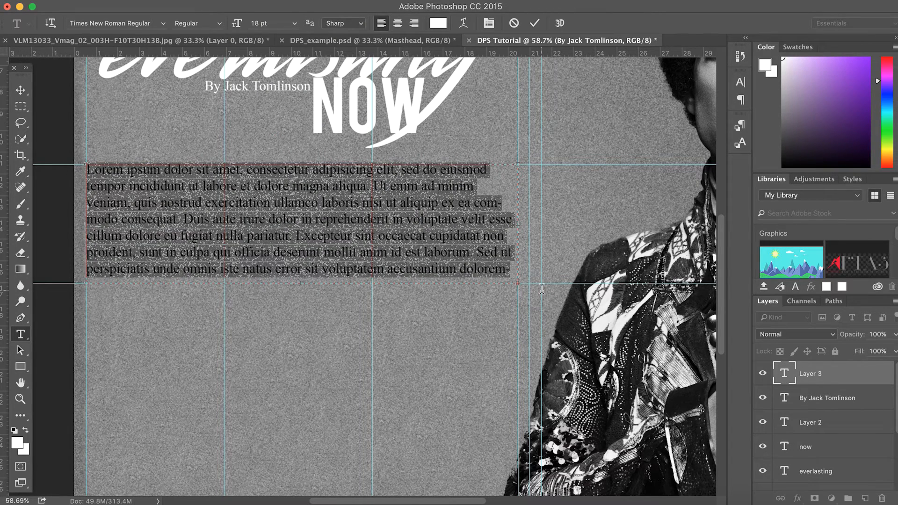
click(443, 204)
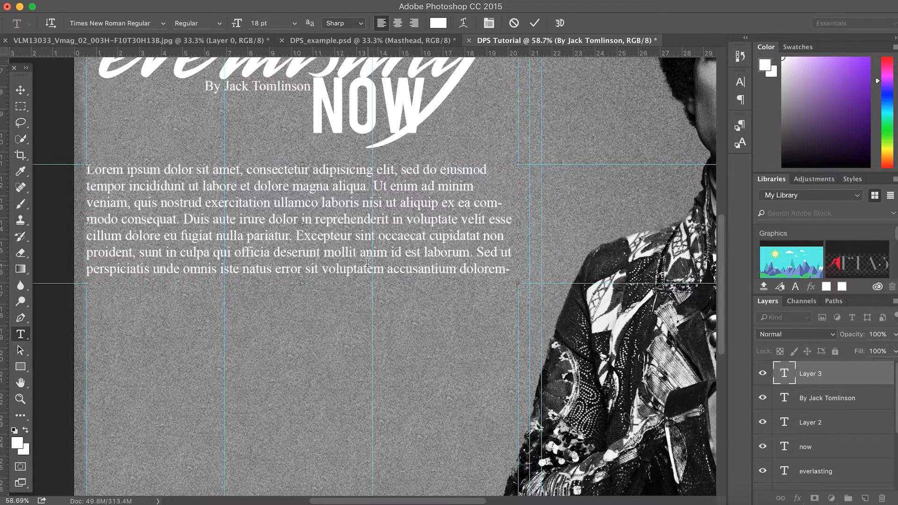
drag(88, 169, 536, 296)
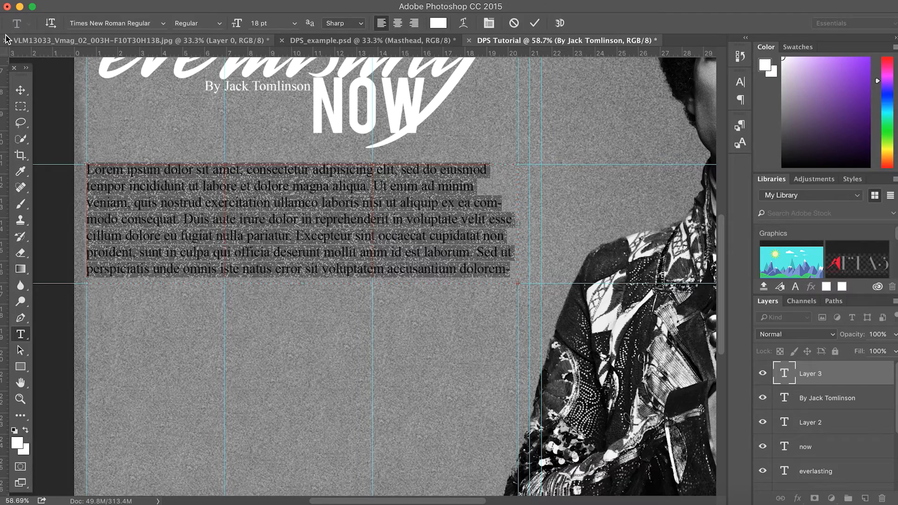
click(18, 91)
mouse_move(335, 225)
mouse_down()
mouse_move(334, 253)
mouse_move(335, 234)
mouse_up()
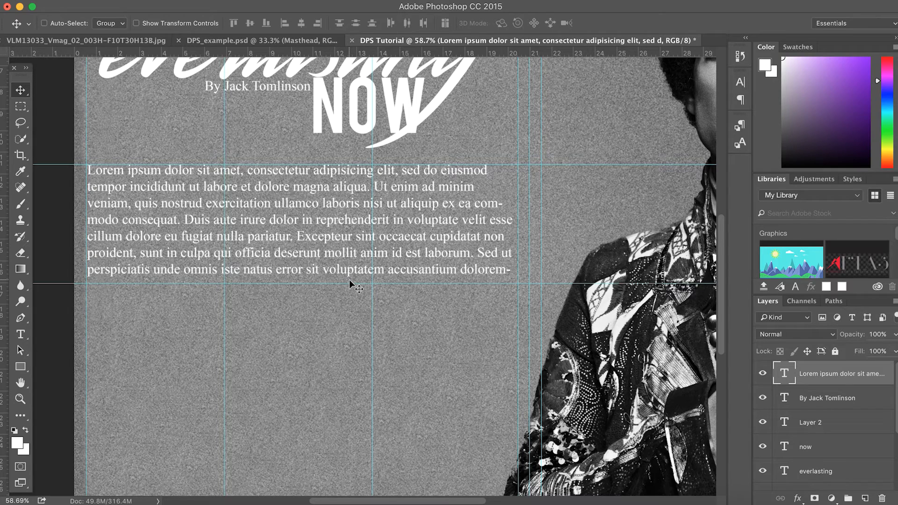
Enlarge the box, delete everything after "laborum.", and raise the font size to 20 pt
click(20, 334)
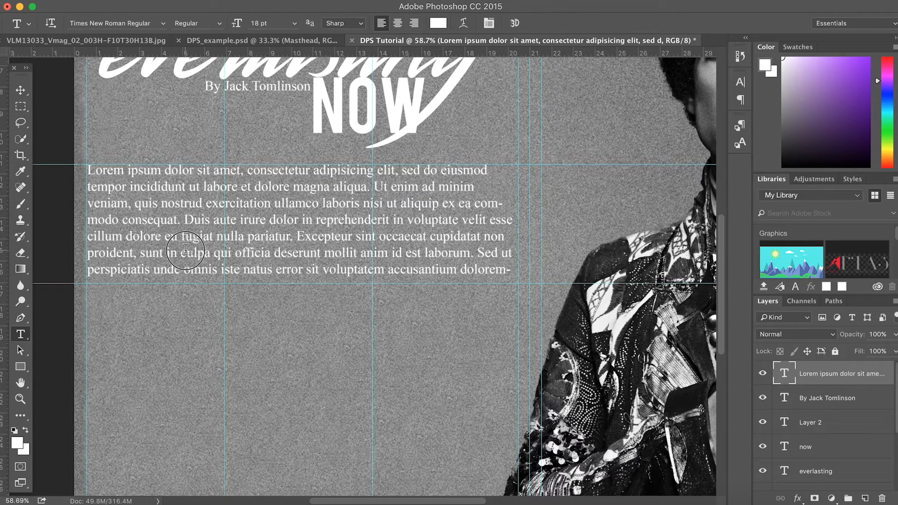
click(216, 256)
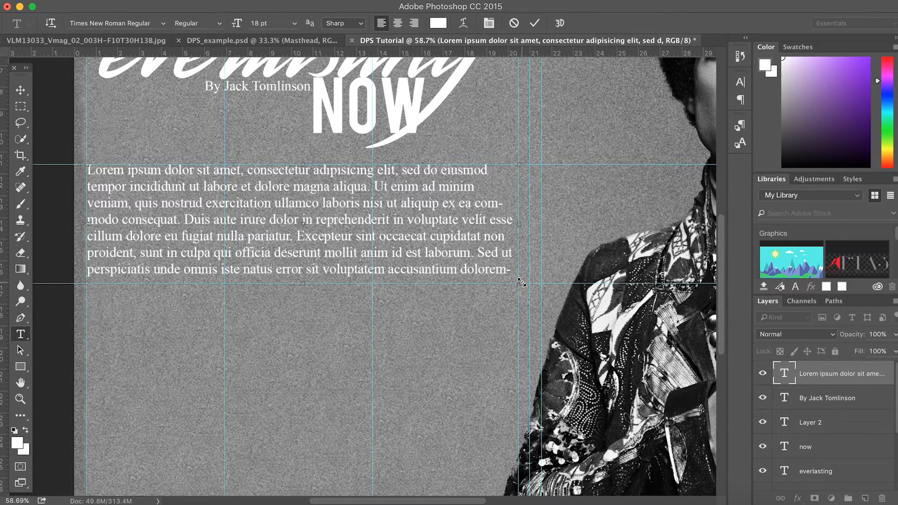
drag(304, 283, 302, 458)
drag(308, 385, 87, 170)
key(BackSpace)
drag(244, 23, 240, 27)
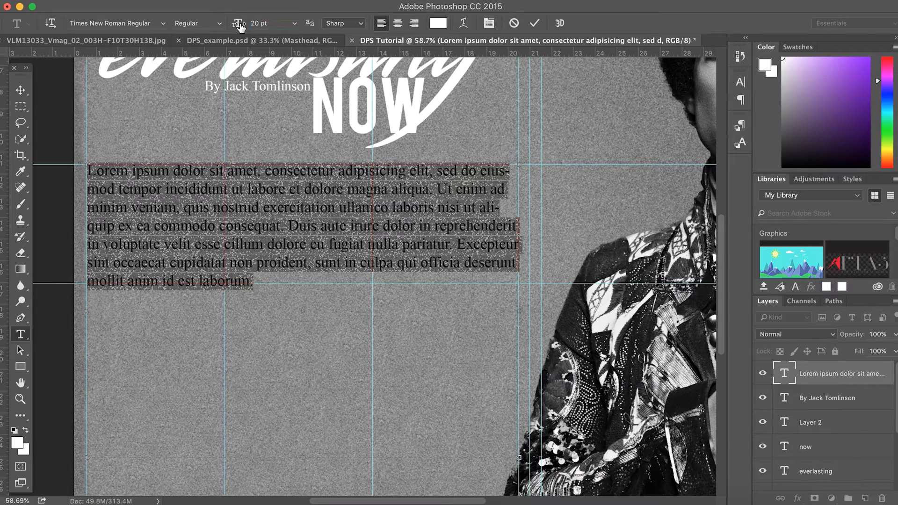
Move the horizontal guide just under the intro's last line and show the Character panel
click(20, 90)
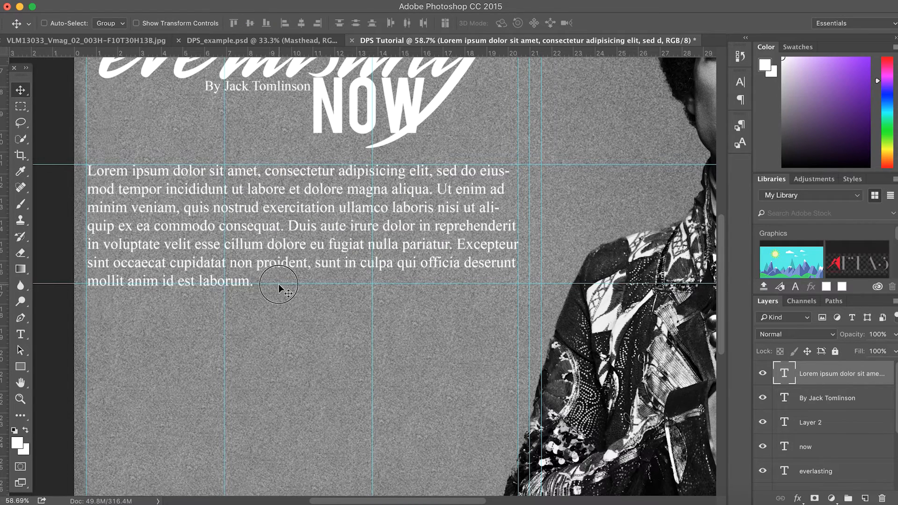
drag(279, 285, 280, 289)
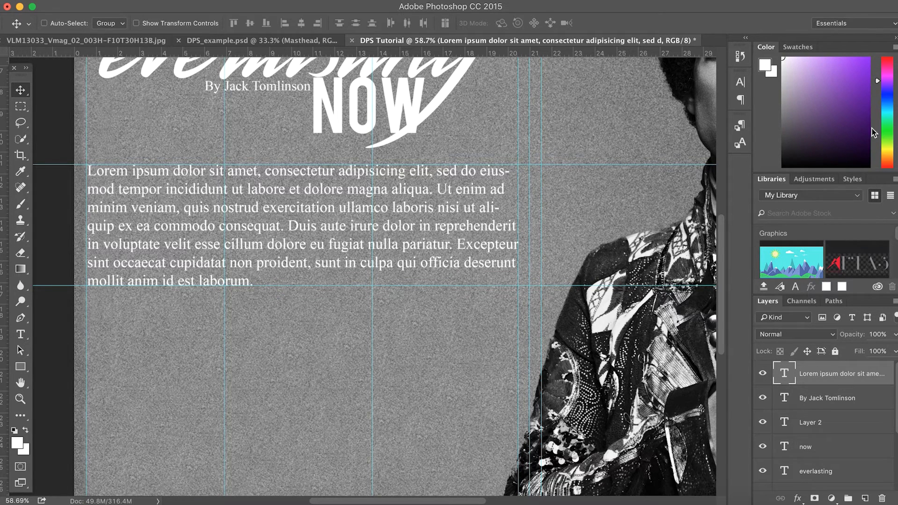
click(741, 84)
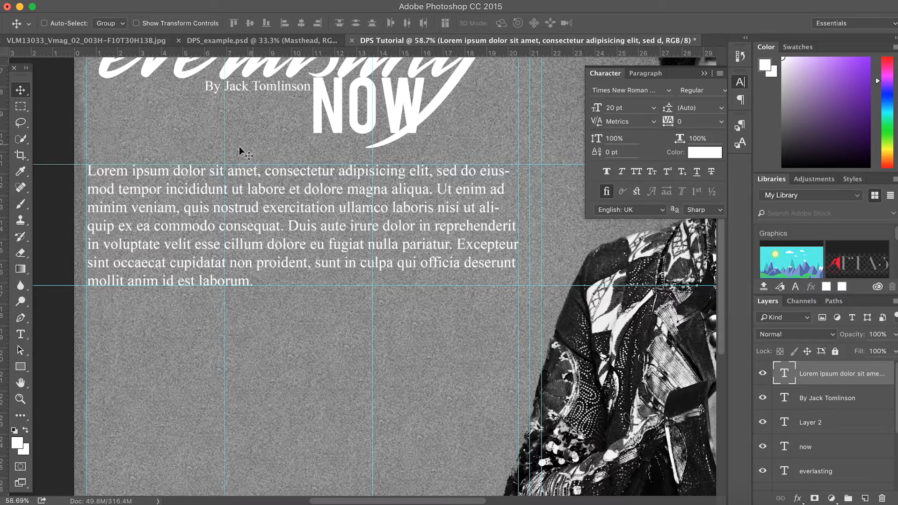
Try the Paragraph panel's centre, right and justify alignment options on the intro text
click(647, 74)
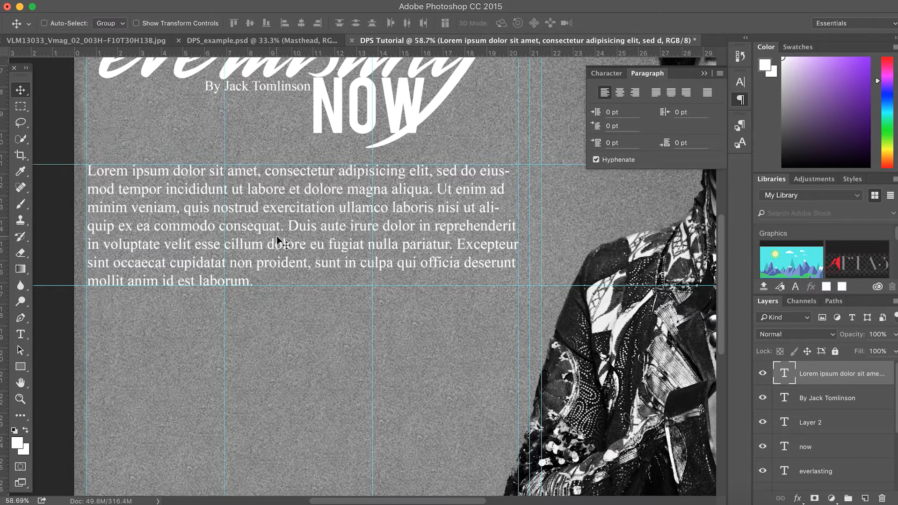
click(620, 93)
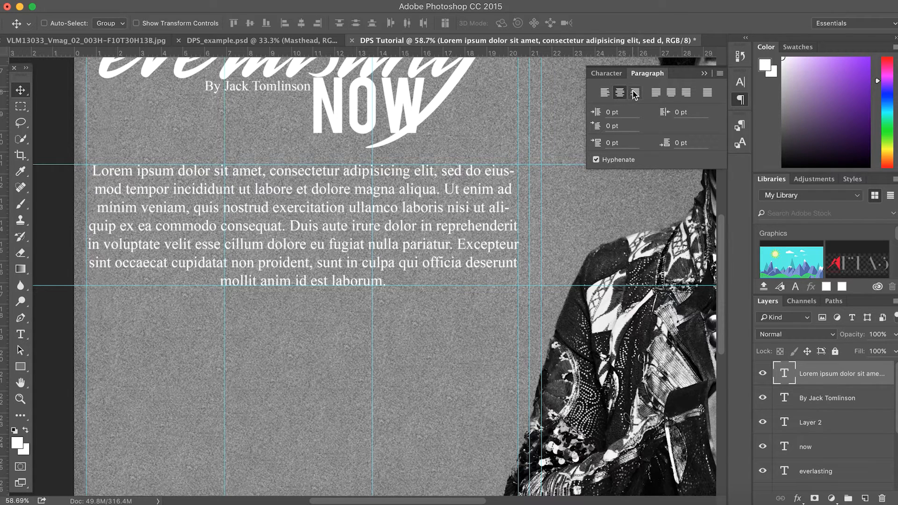
click(635, 92)
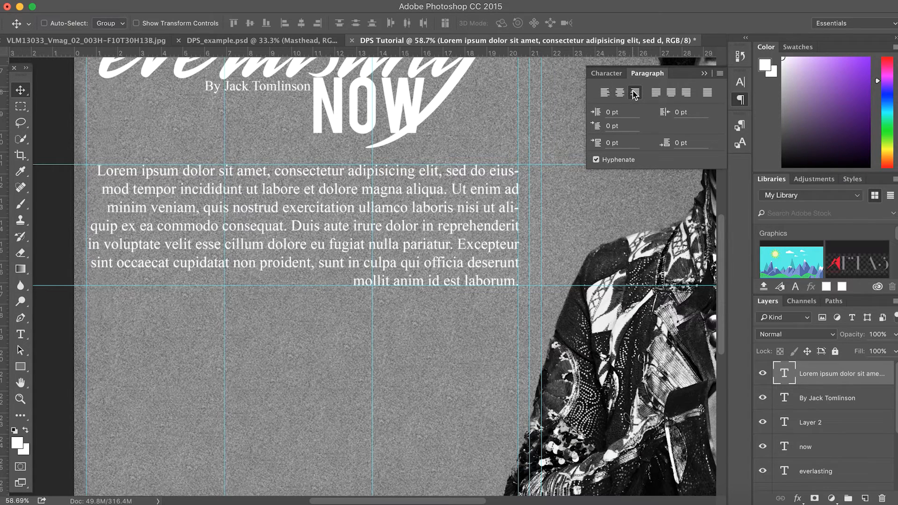
click(657, 93)
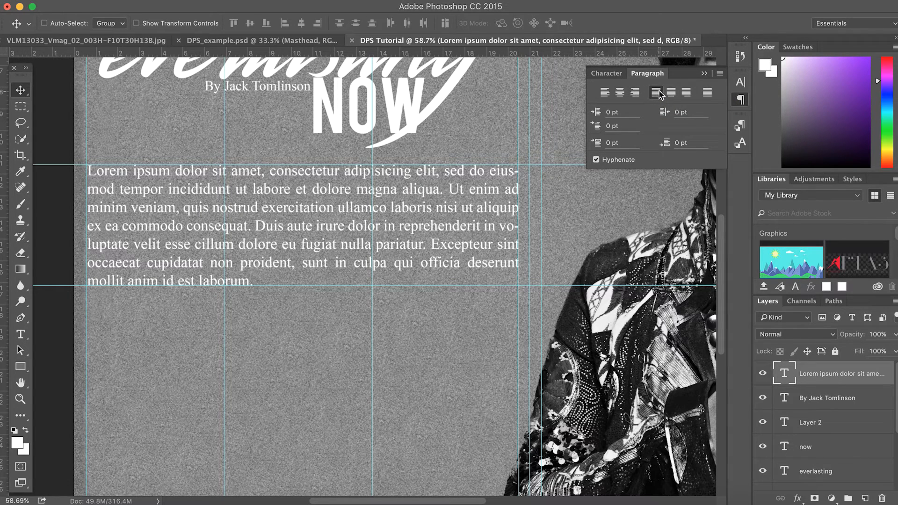
click(671, 93)
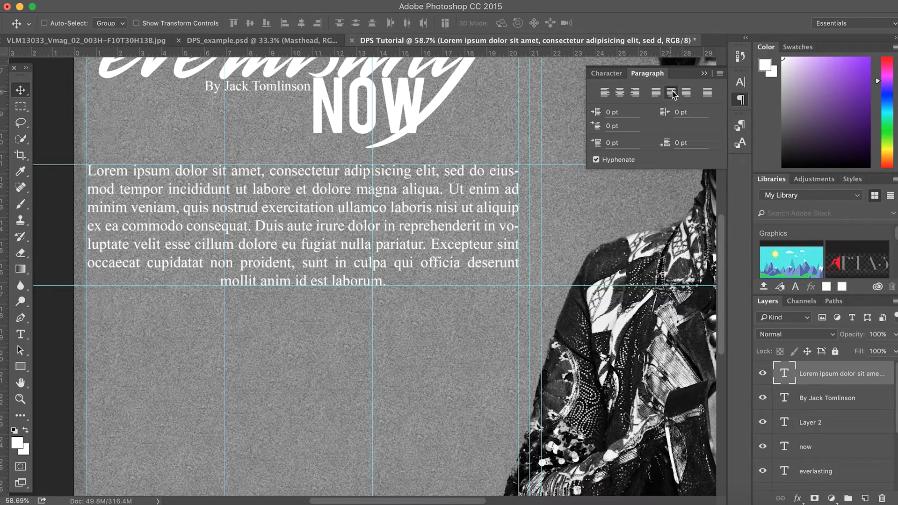
click(686, 93)
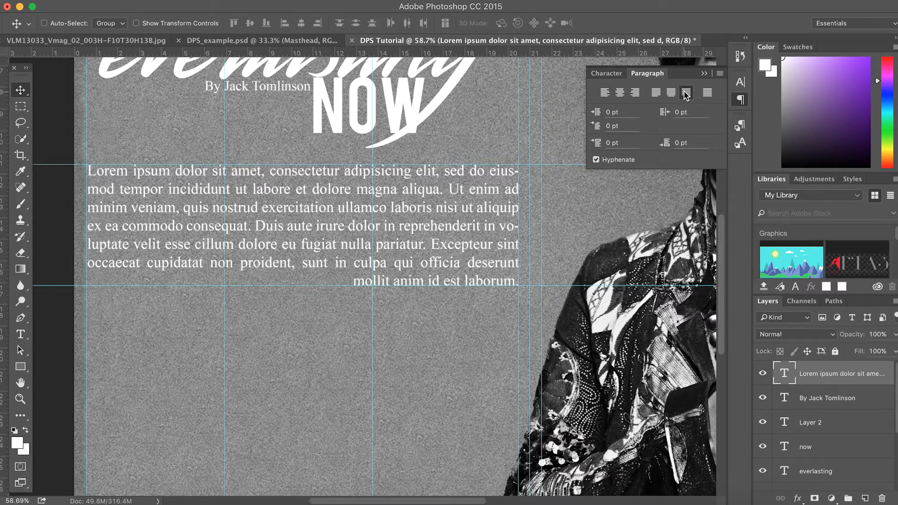
click(670, 93)
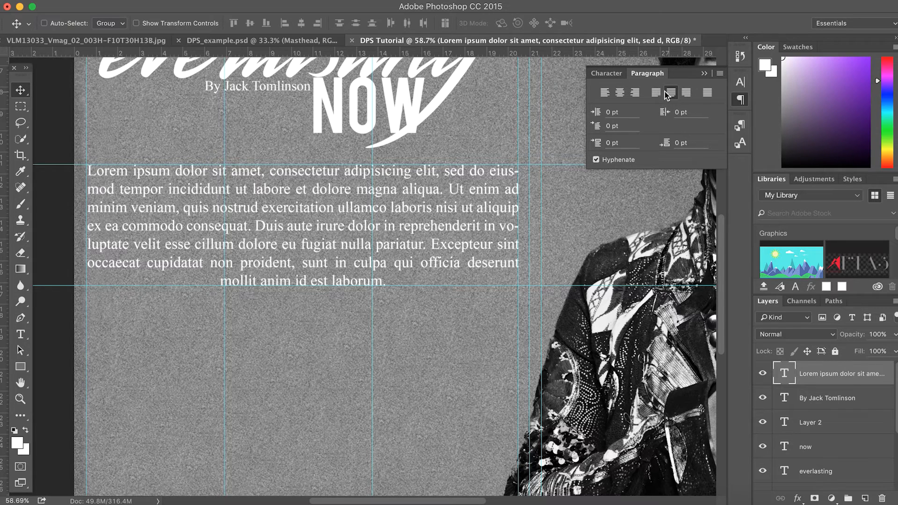
click(656, 93)
click(687, 94)
click(656, 93)
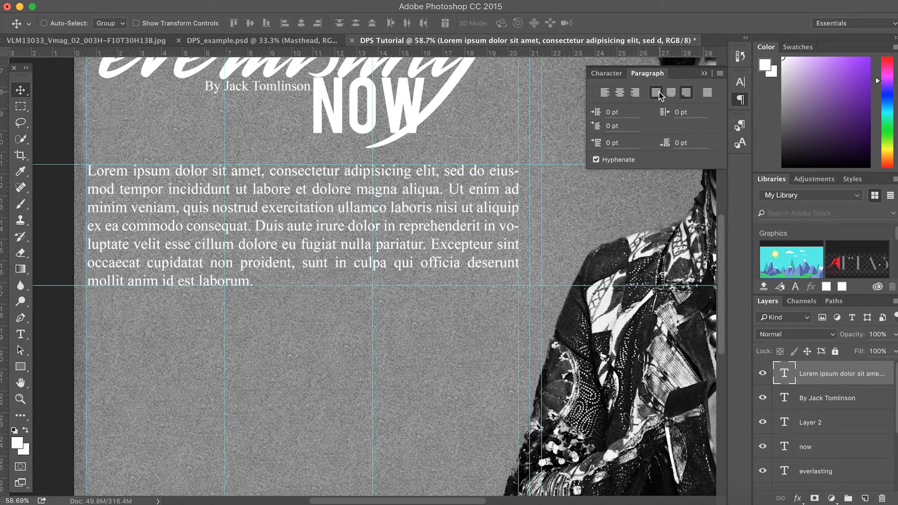
click(707, 93)
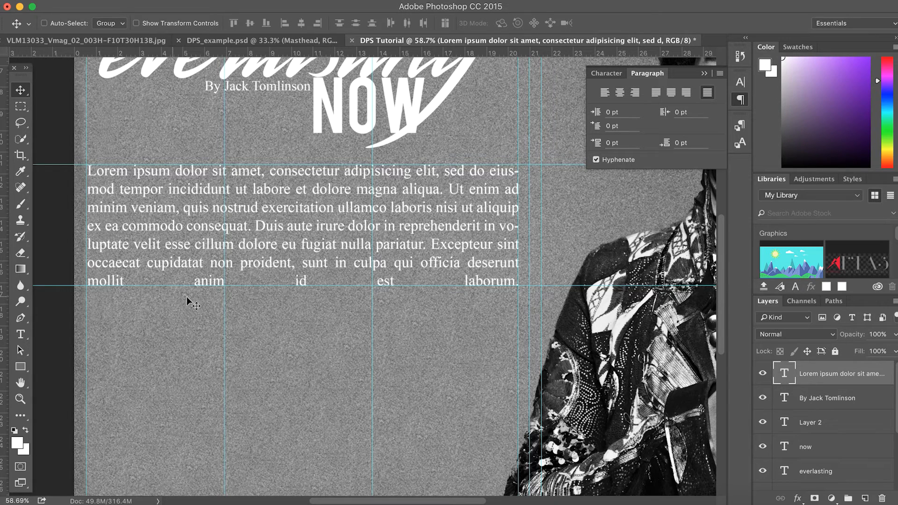
Set the intro to Justify last left and untick Hyphenate
click(657, 92)
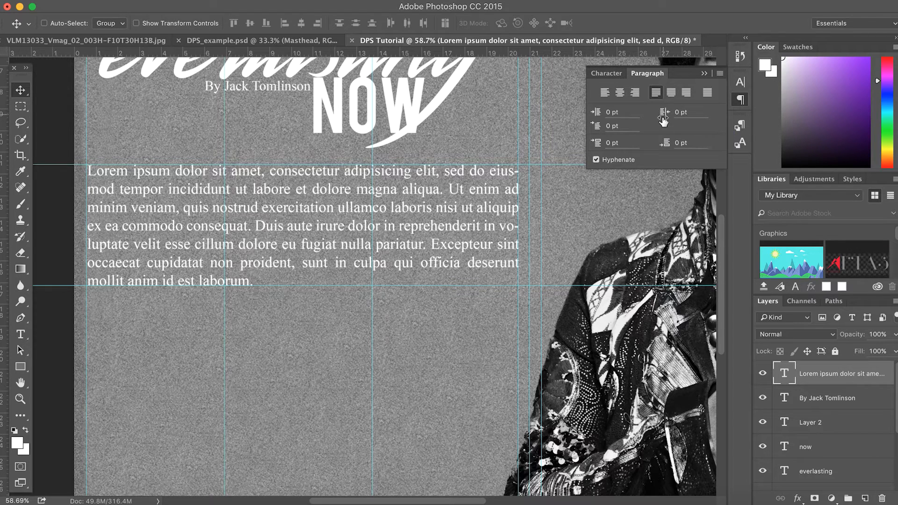
click(597, 160)
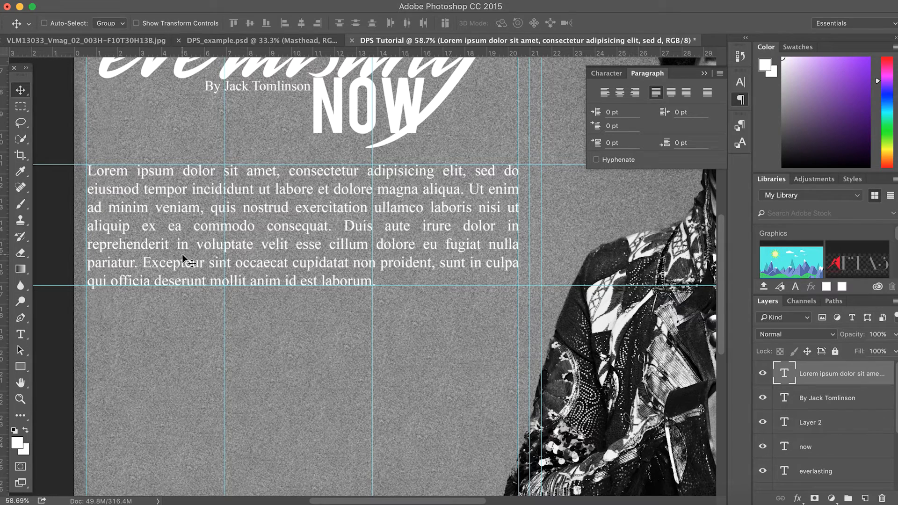
click(20, 335)
Set the whole intro paragraph to Times New Roman Bold, keeping it at 20 pt
drag(376, 281, 78, 162)
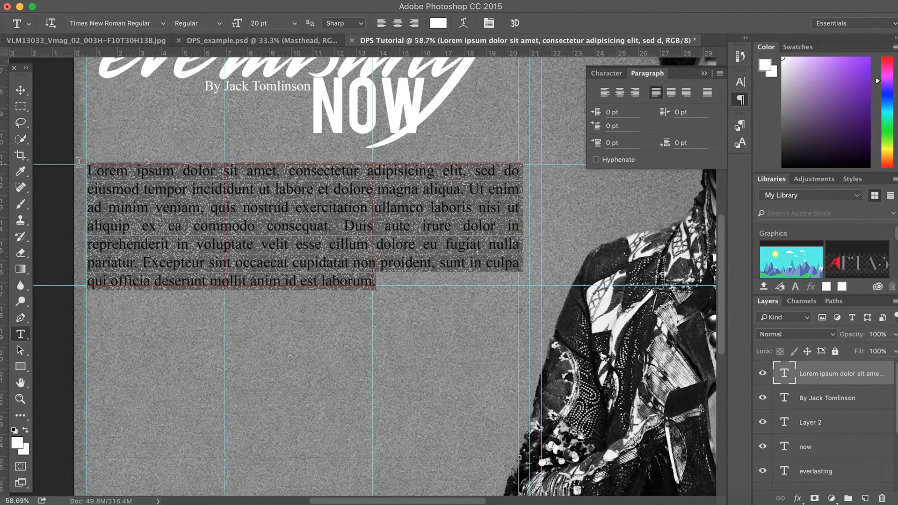
click(295, 24)
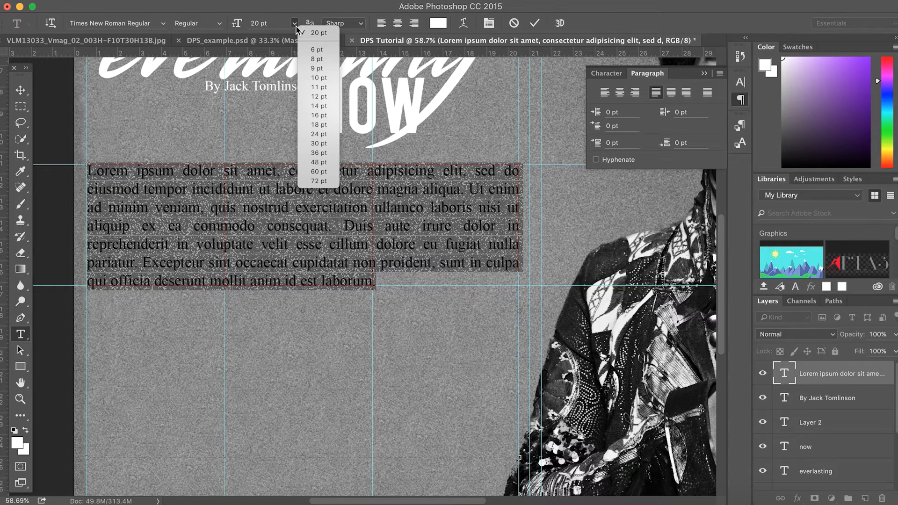
click(295, 24)
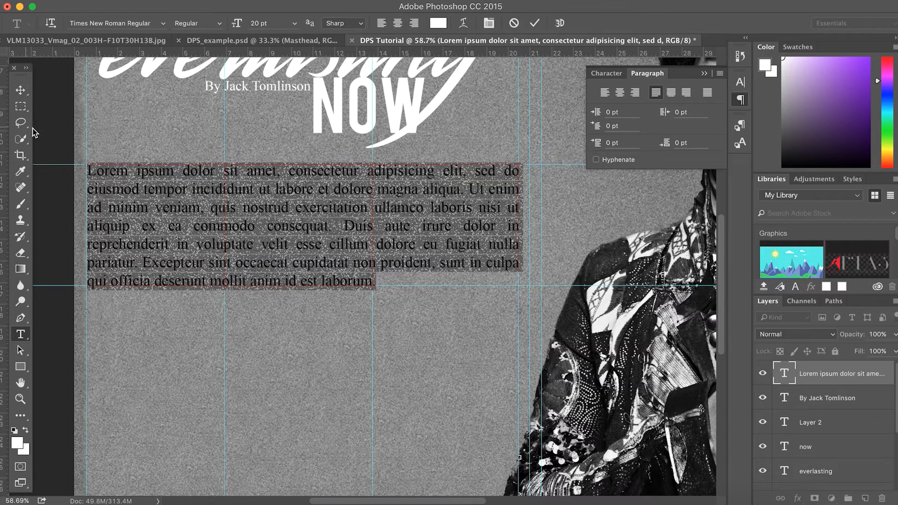
click(220, 23)
click(218, 36)
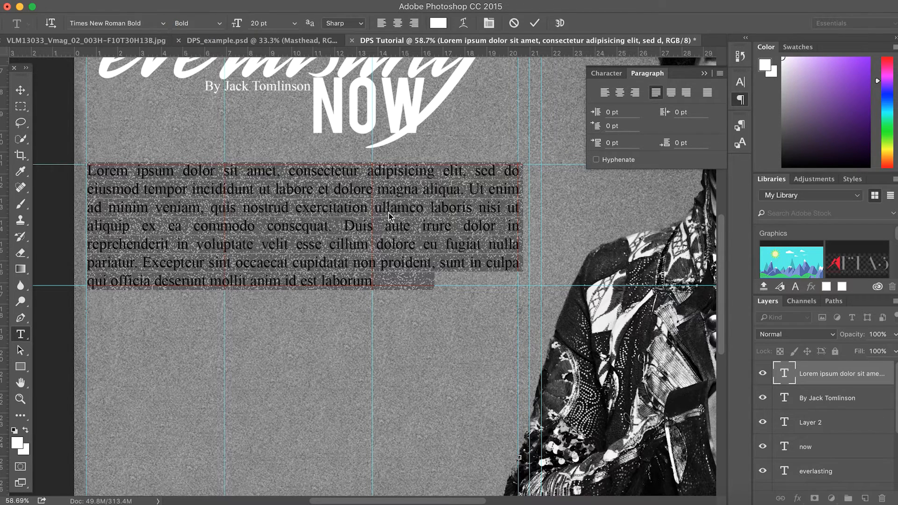
click(442, 286)
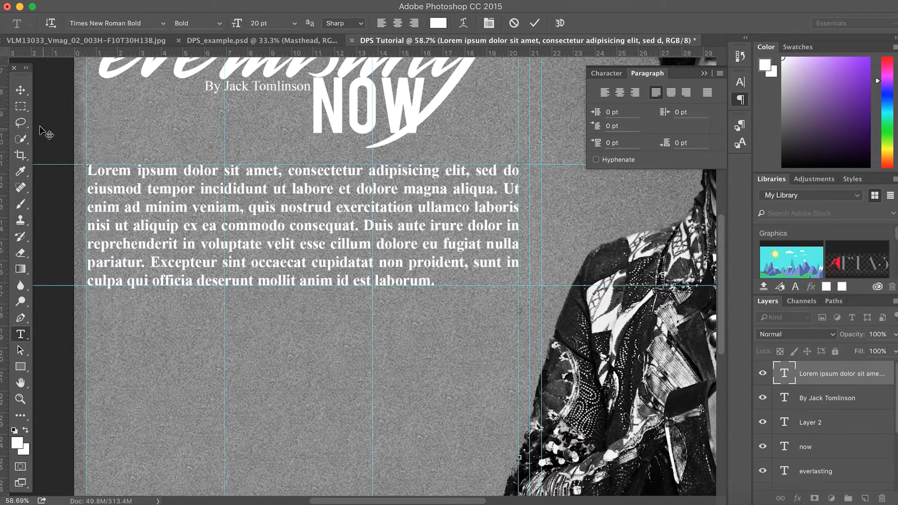
click(21, 90)
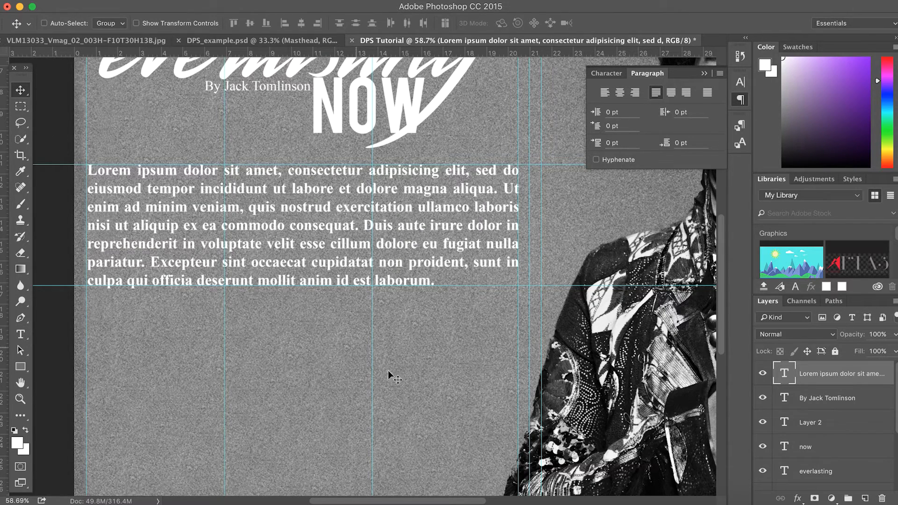
Add a horizontal guide at 17.70 cm and draw a 6.36 × 11.32 cm first-column text box
scroll(321, 447, down, 5)
scroll(321, 447, left, 2)
scroll(319, 445, up, 2)
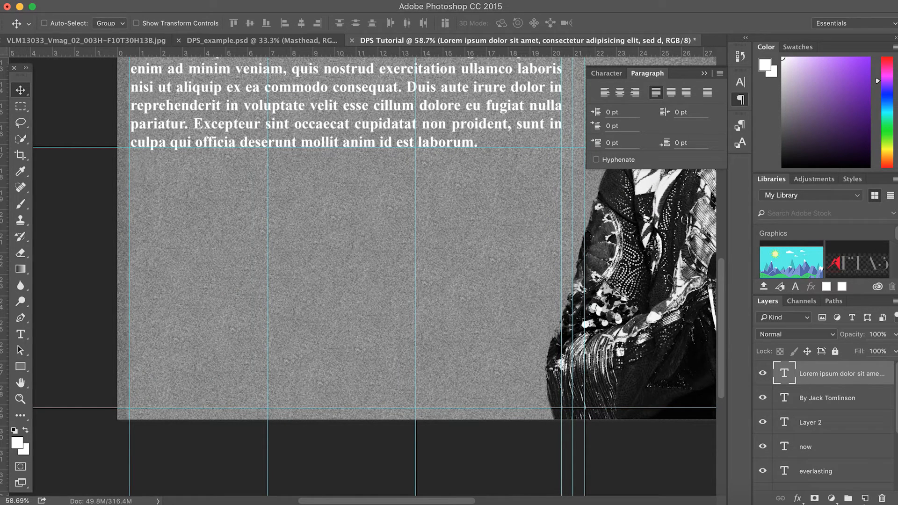
click(866, 499)
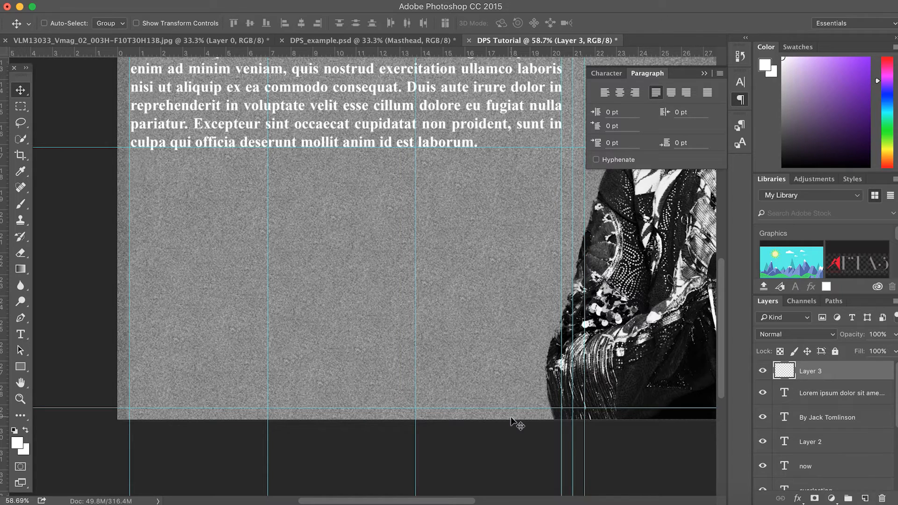
key(super+z)
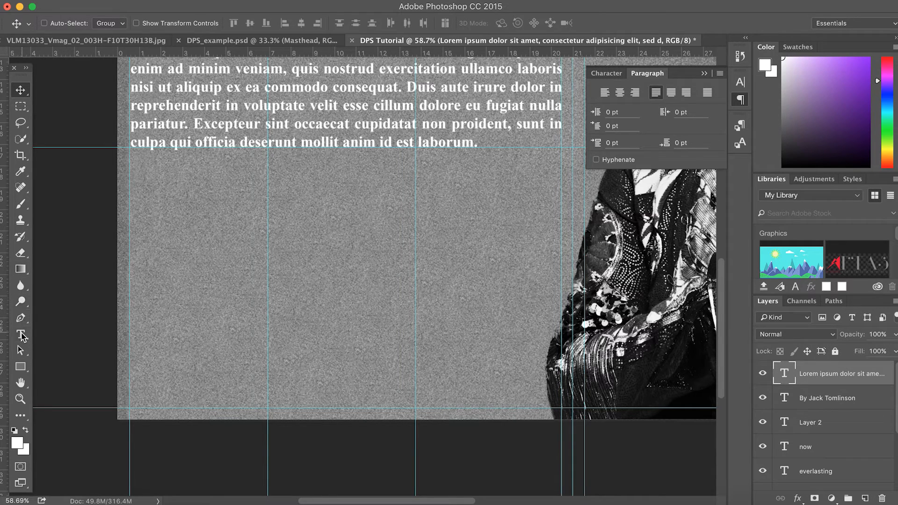
drag(218, 54, 225, 162)
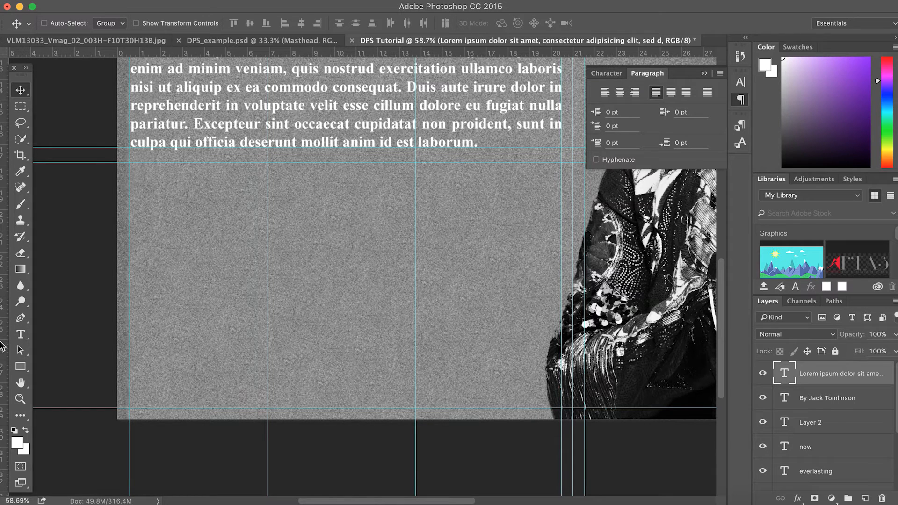
click(21, 336)
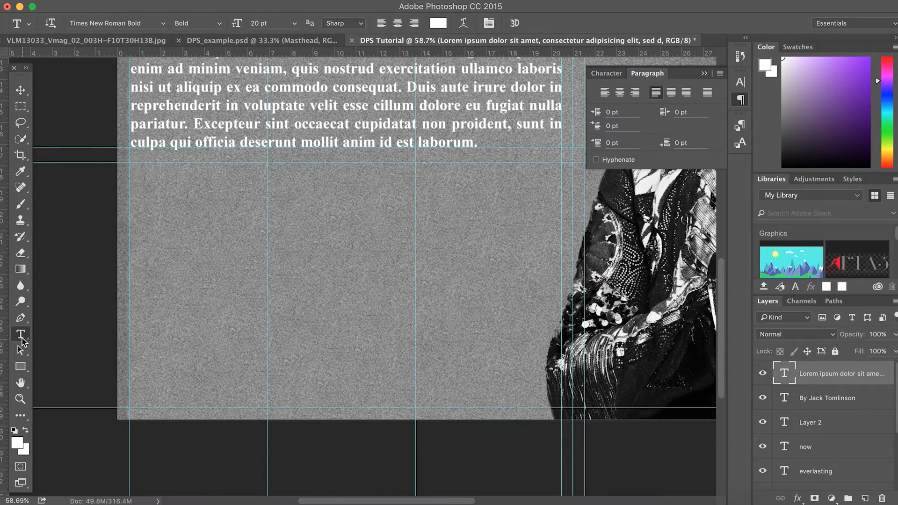
drag(135, 168, 268, 407)
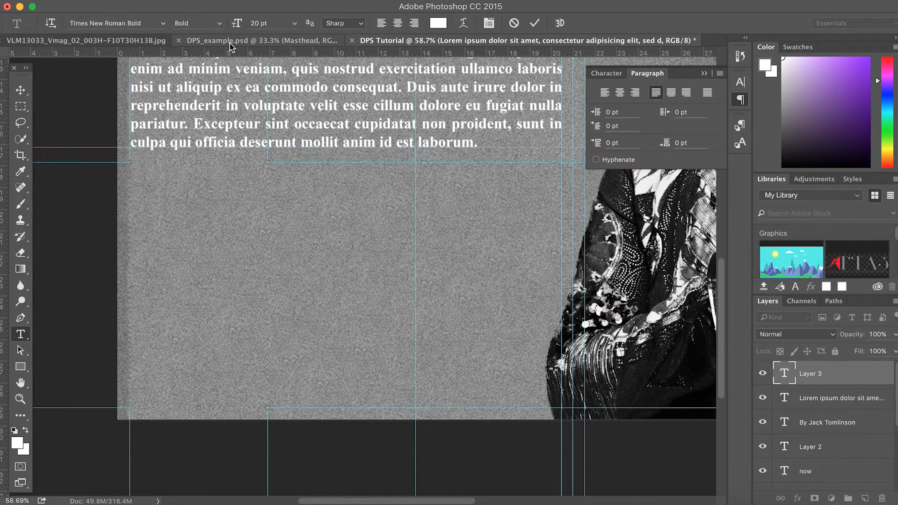
Fill the new box with Lorem ipsum placeholder text and set it to 12 pt
click(269, 1)
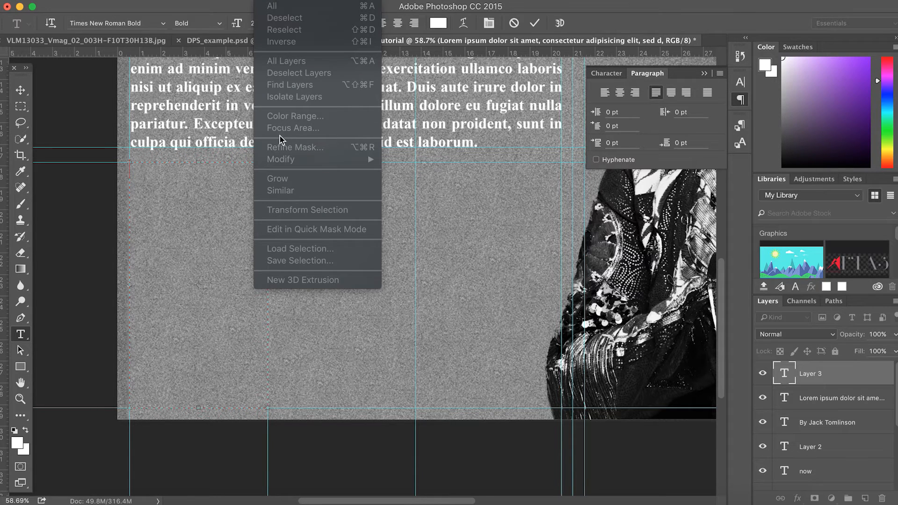
mouse_move(235, 0)
click(265, 271)
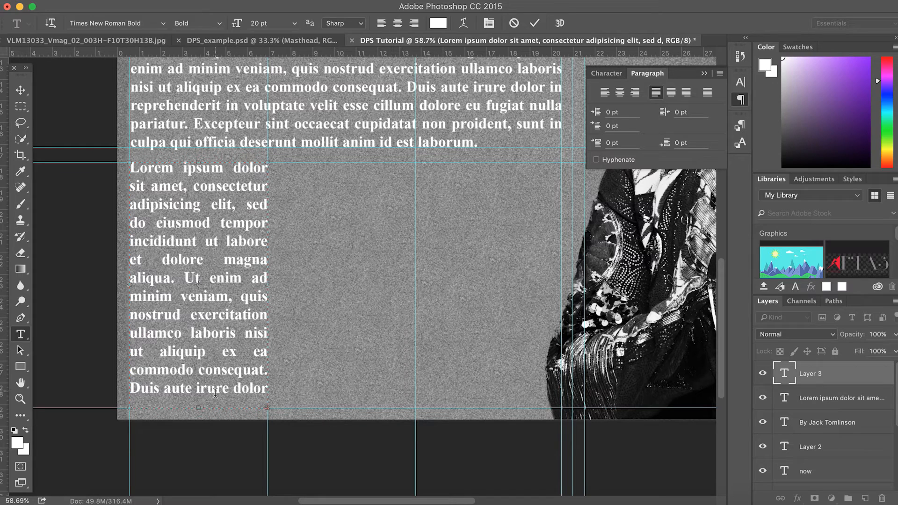
drag(281, 289, 660, 284)
drag(619, 389, 171, 99)
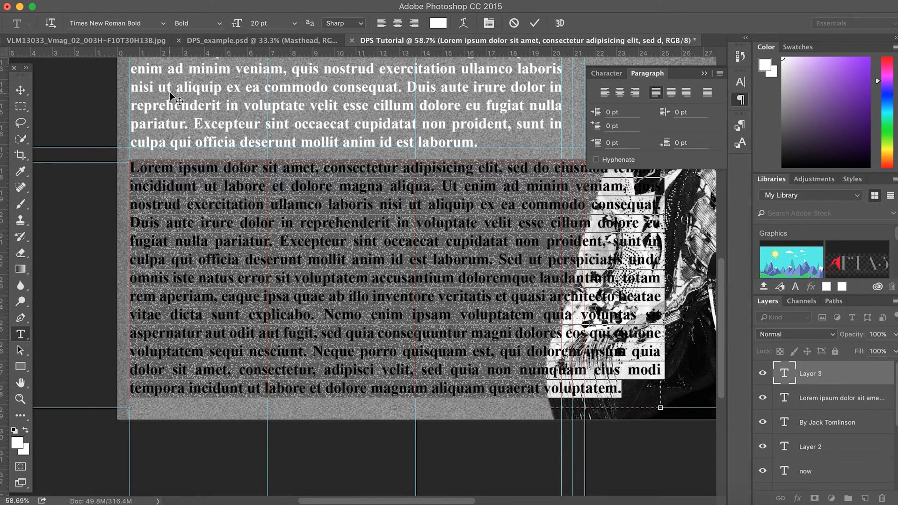
drag(237, 23, 235, 25)
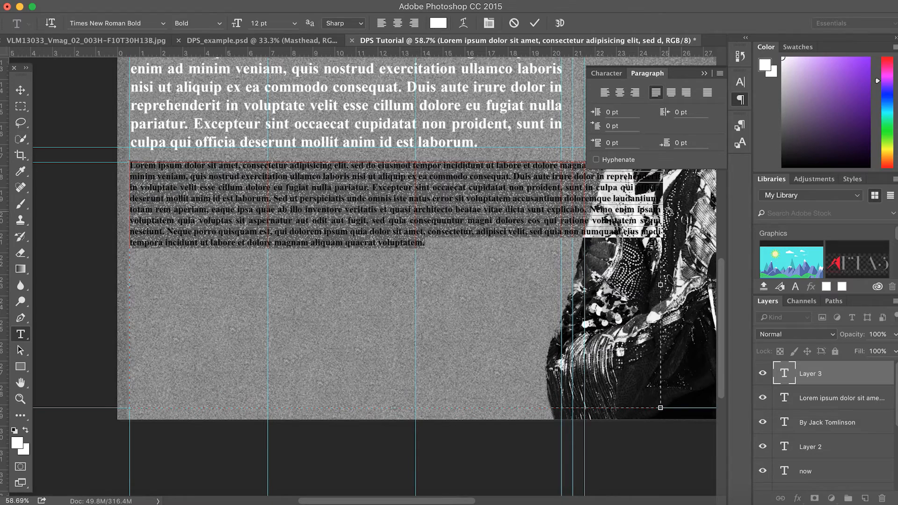
Narrow the box to column width, cut the tail text and remove the partial last line
drag(661, 284, 326, 302)
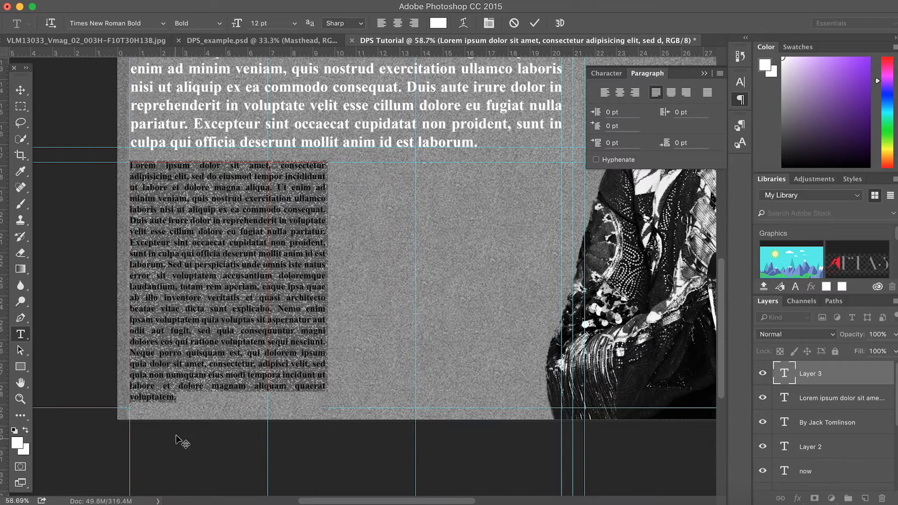
click(191, 403)
drag(190, 403, 121, 350)
key(super+x)
drag(329, 285, 288, 296)
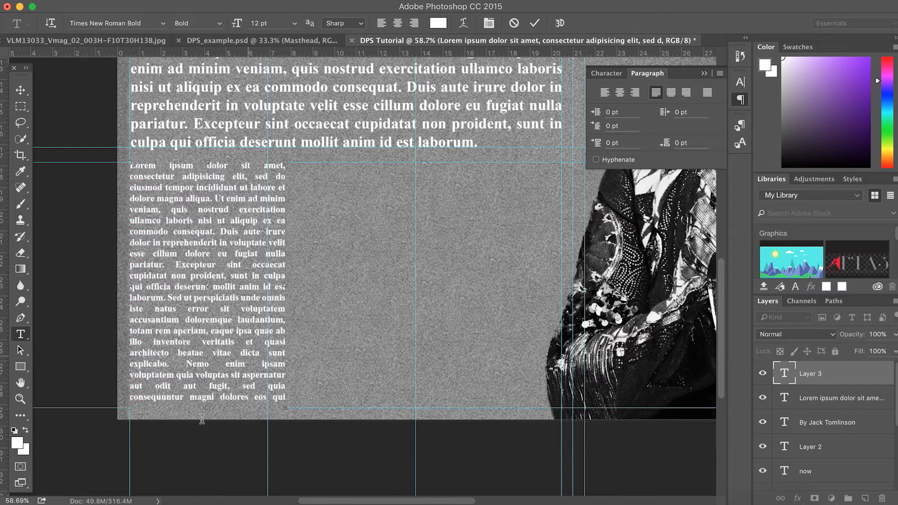
drag(207, 408, 204, 433)
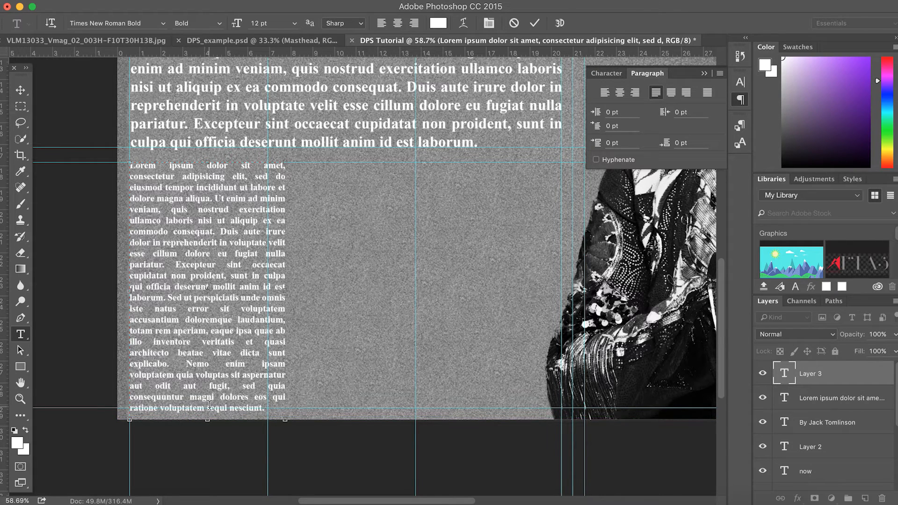
drag(265, 409, 119, 414)
key(BackSpace)
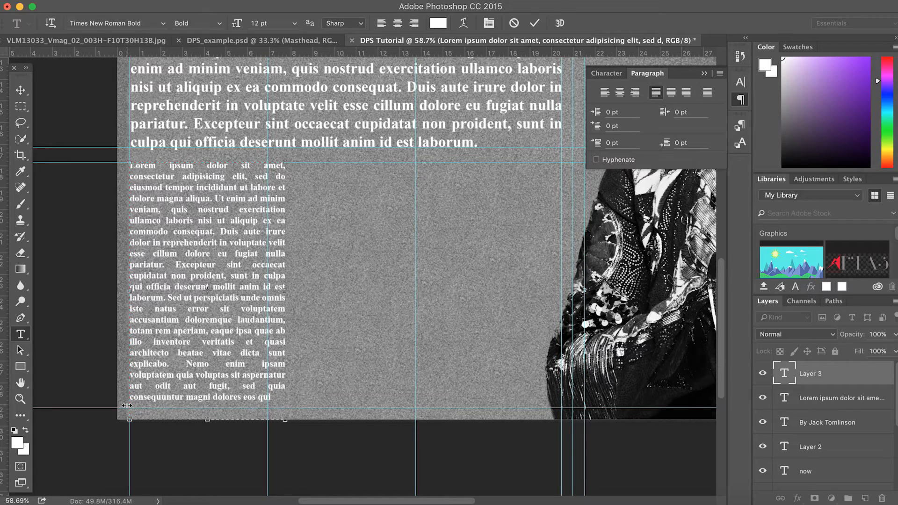
Fit the column down to the guide, delete overflowing lines, and nudge the column down slightly
drag(286, 294, 272, 295)
drag(197, 423, 202, 466)
drag(206, 434, 127, 407)
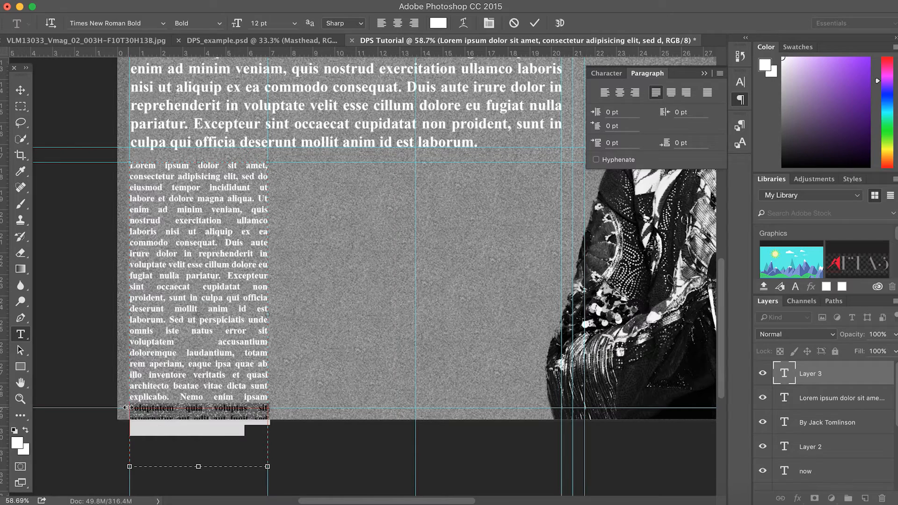
key(BackSpace)
drag(161, 409, 131, 410)
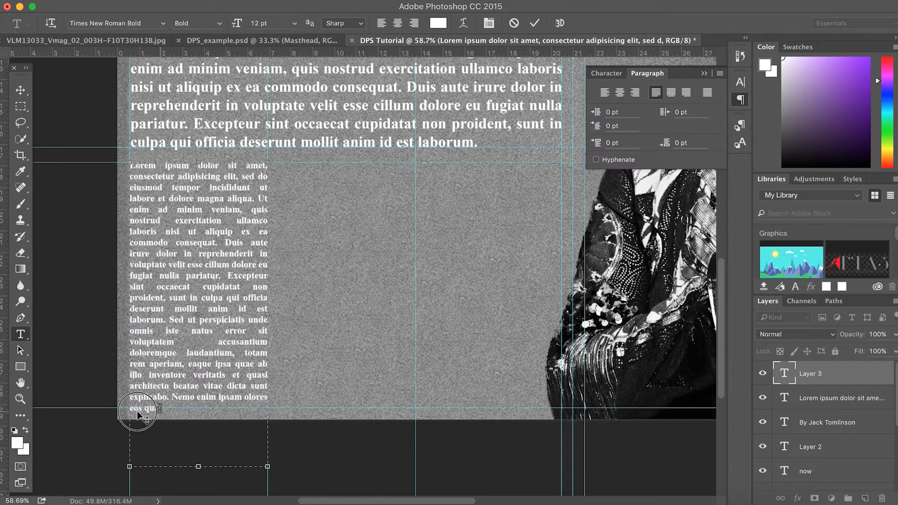
key(BackSpace)
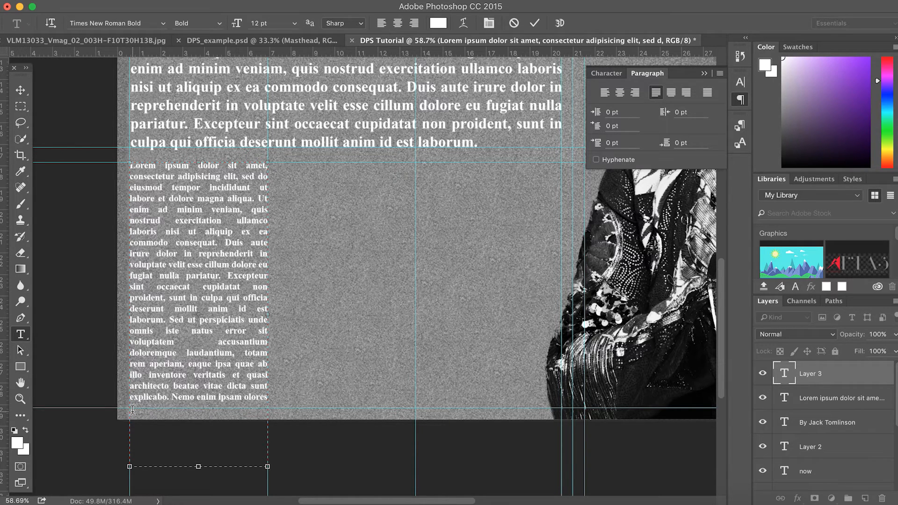
drag(198, 466, 197, 406)
click(20, 91)
drag(173, 232, 173, 236)
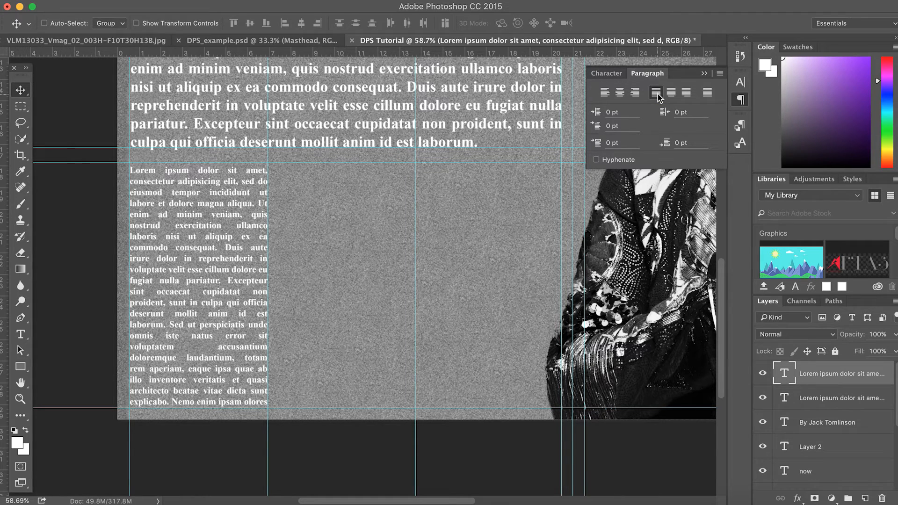
click(606, 92)
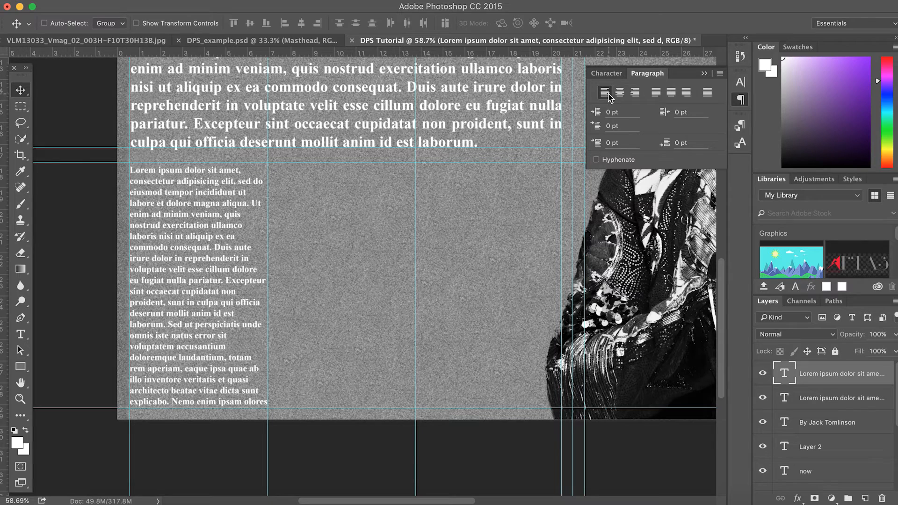
click(620, 93)
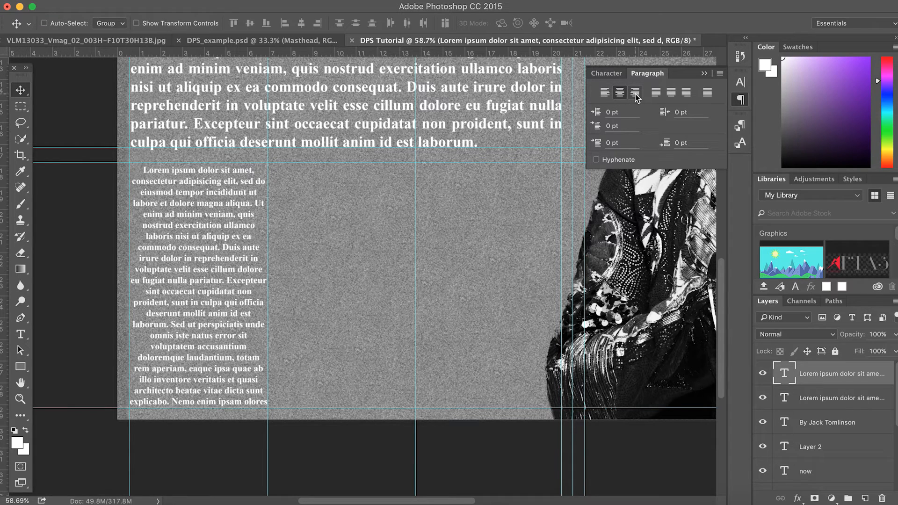
click(636, 94)
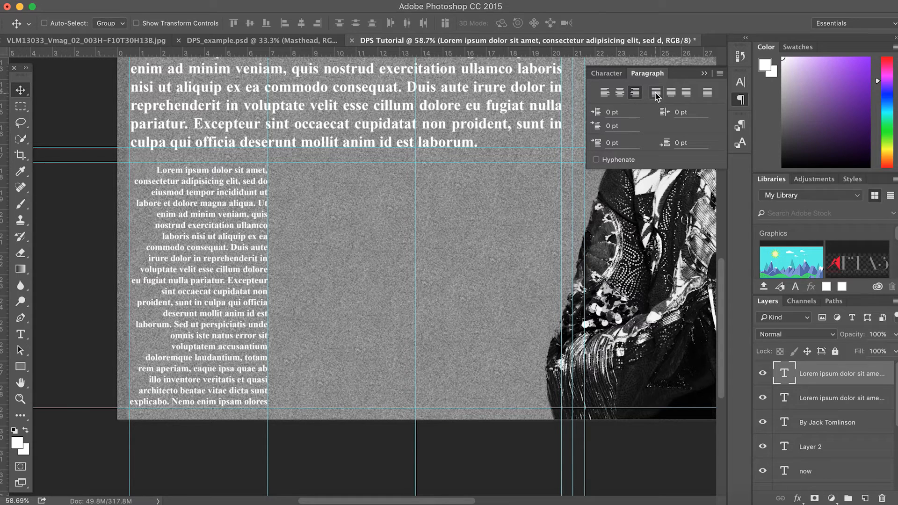
click(656, 93)
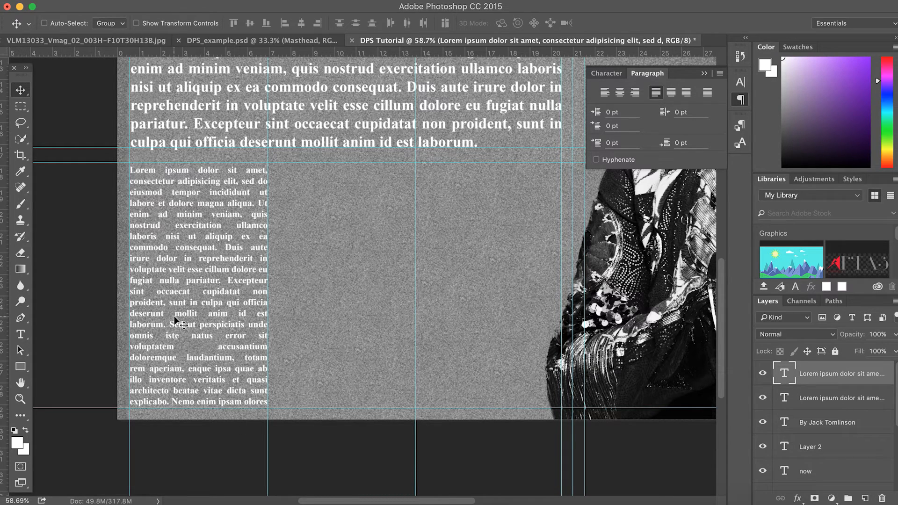
Alt-drag copies of the body column rightward onto the column guides, adjusting the gap between columns
drag(175, 321, 468, 315)
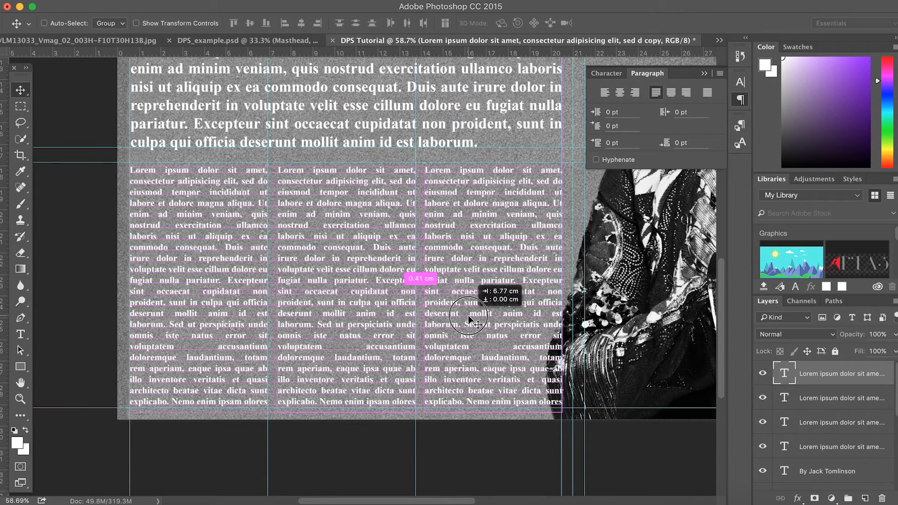
drag(468, 316, 467, 316)
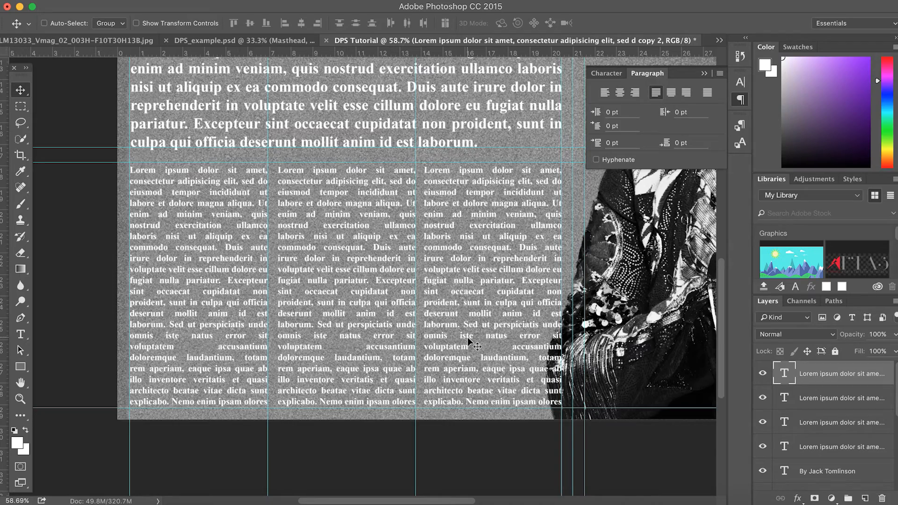
scroll(467, 338, down, 4)
scroll(470, 340, down, 3)
scroll(468, 337, down, 5)
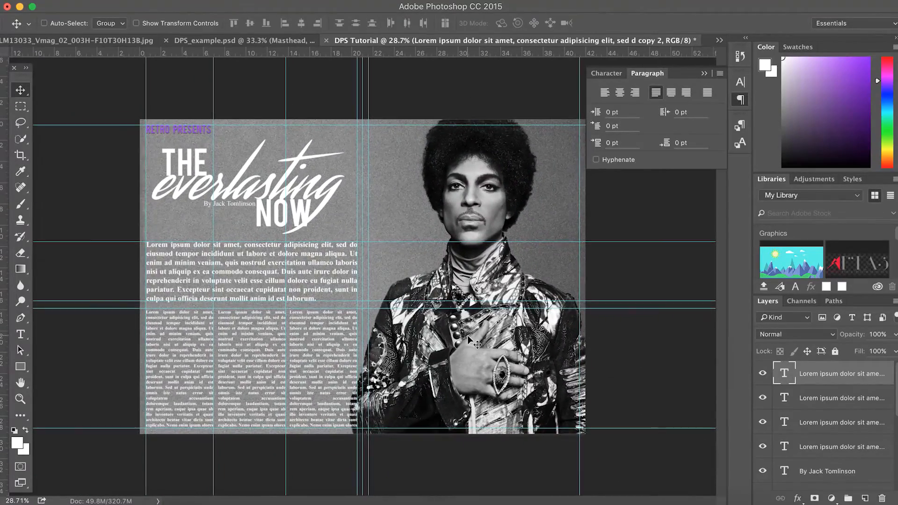
scroll(468, 338, down, 1)
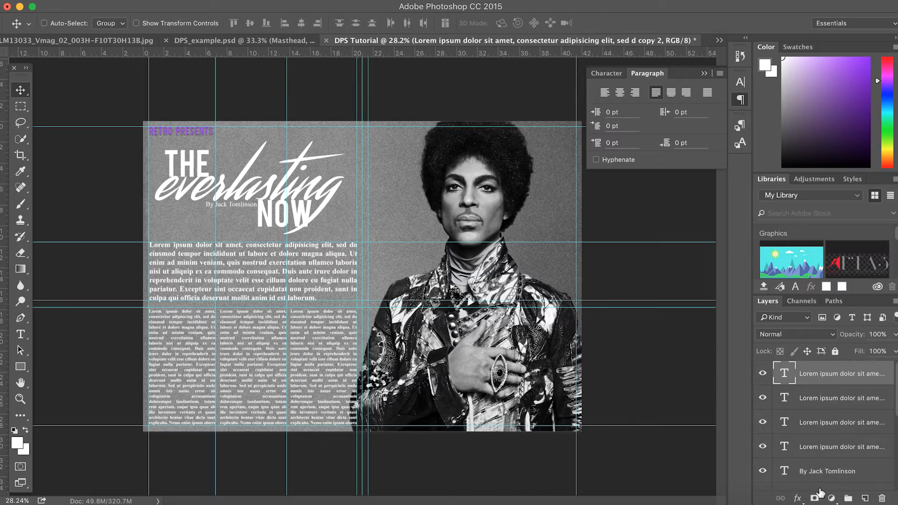
scroll(567, 371, up, 5)
scroll(567, 372, right, 7)
scroll(567, 371, down, 6)
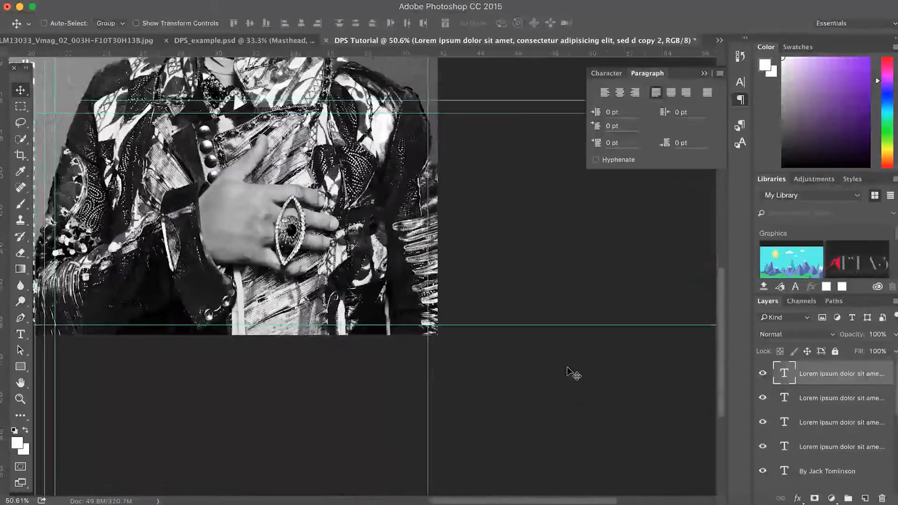
scroll(568, 371, up, 5)
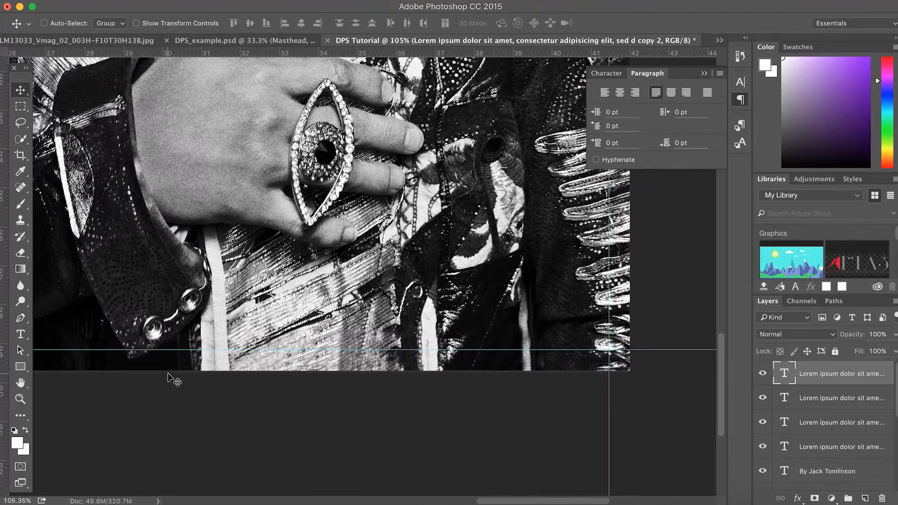
Type the page number 91 on the photo, enlarge it, and drag it to the bottom-right corner
click(22, 335)
click(425, 309)
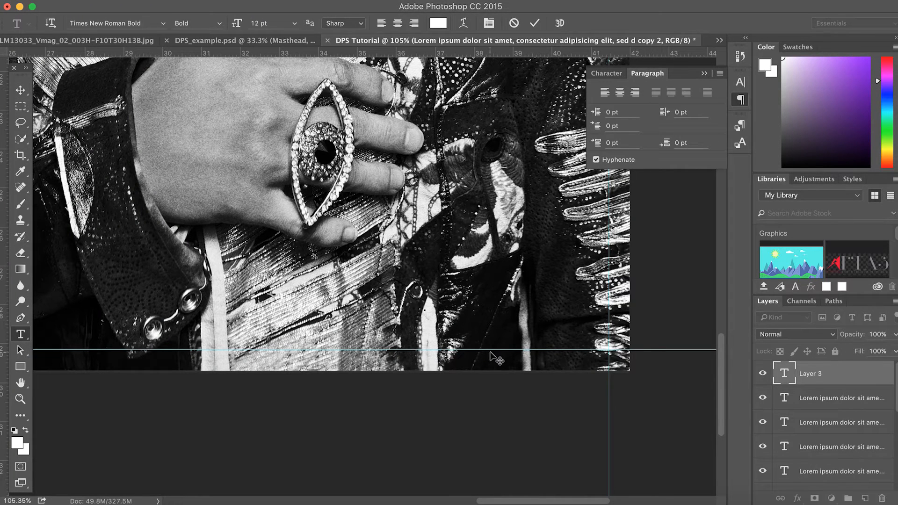
text(90)
key(BackSpace)
key(BackSpace)
drag(438, 306, 403, 306)
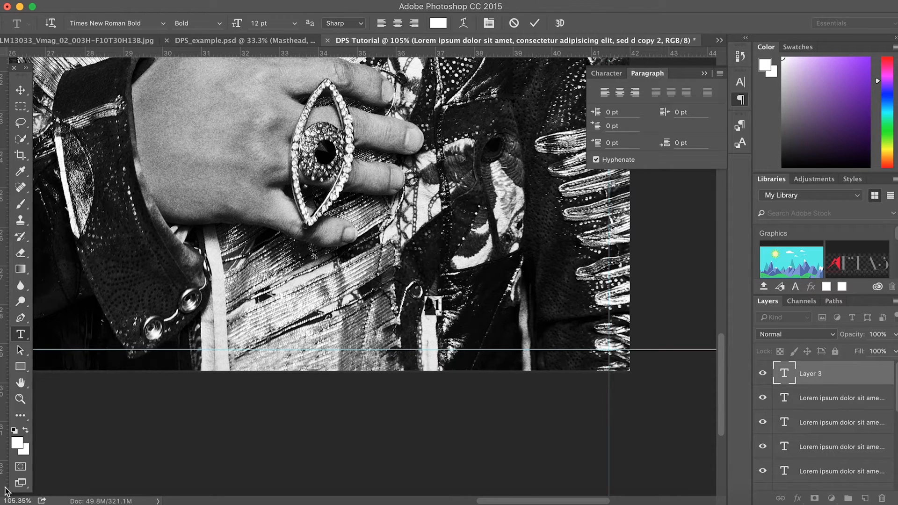
drag(236, 23, 257, 27)
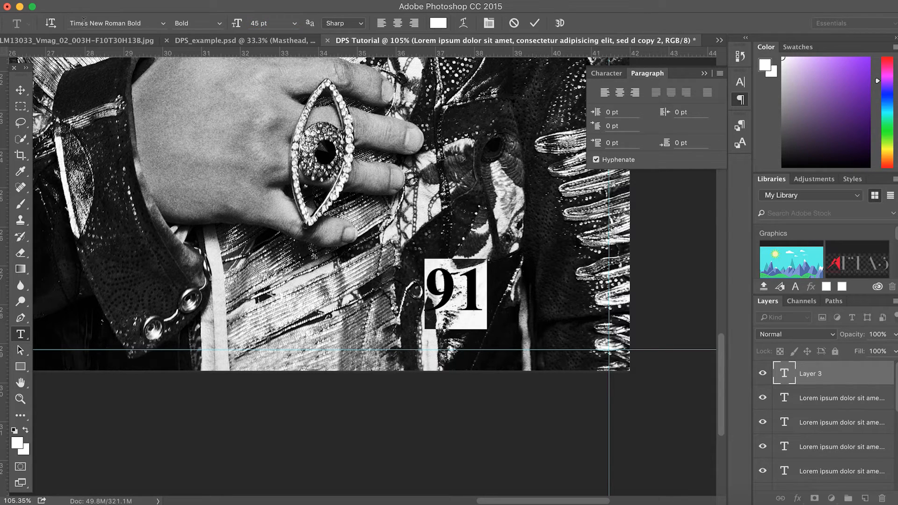
click(20, 90)
drag(480, 282, 569, 295)
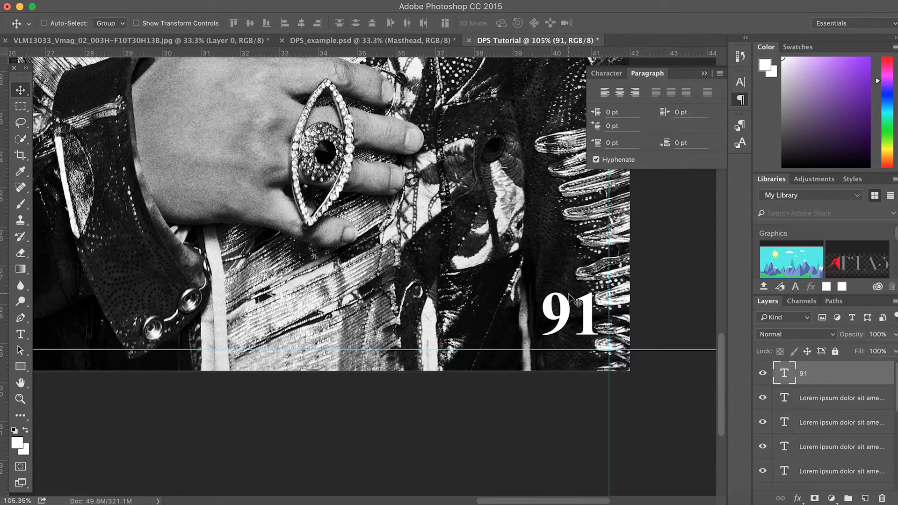
Add a Drop Shadow layer style to the 91 page number
double_click(852, 380)
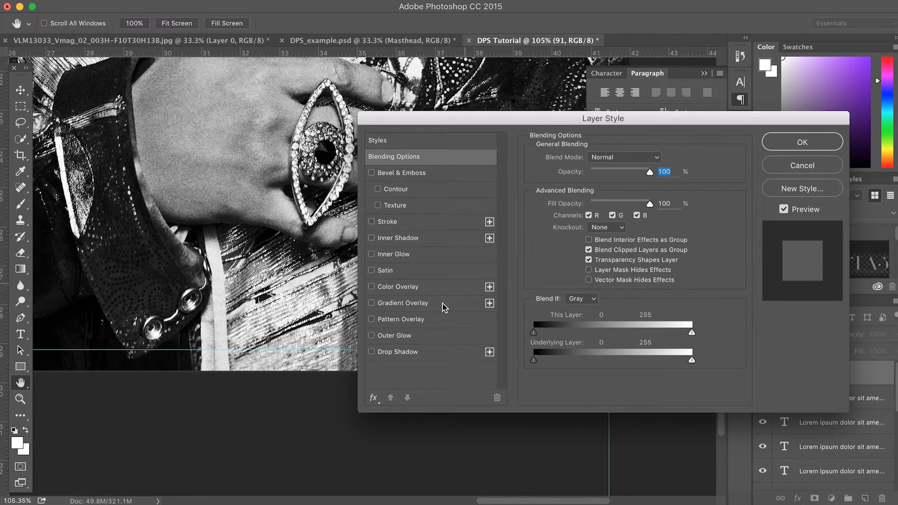
click(406, 353)
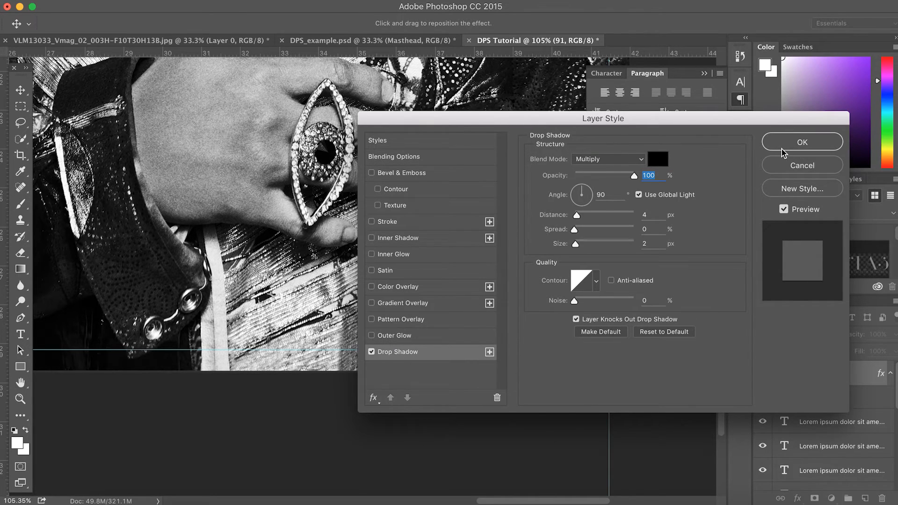
click(802, 143)
scroll(430, 338, down, 3)
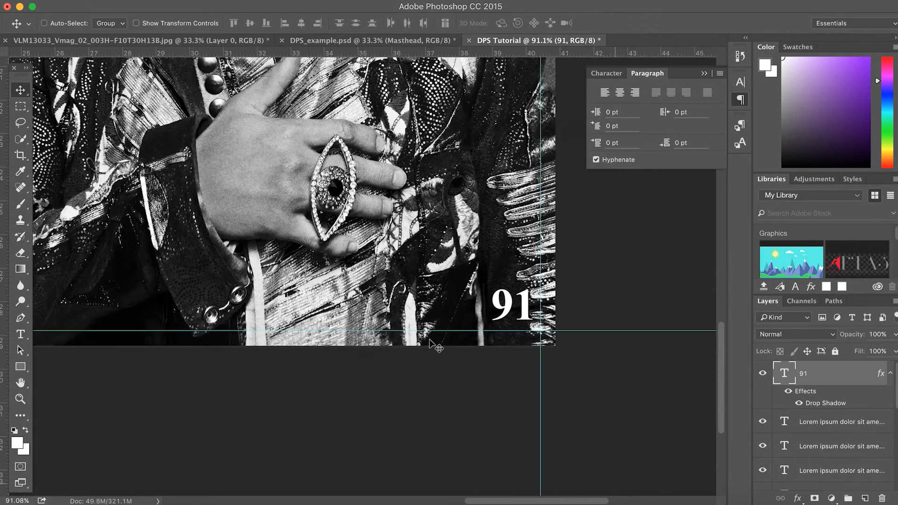
scroll(429, 340, down, 4)
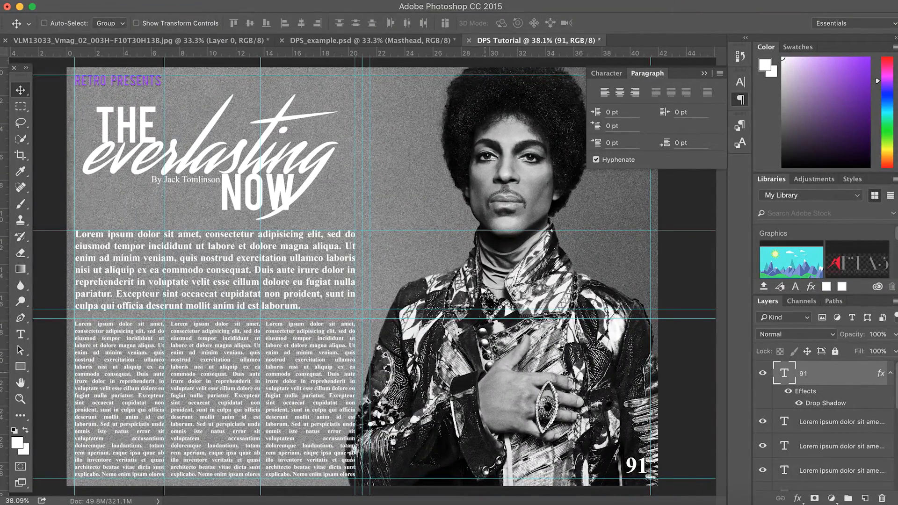
scroll(482, 341, up, 1)
scroll(482, 341, up, 1)
scroll(482, 342, down, 5)
scroll(482, 342, right, 4)
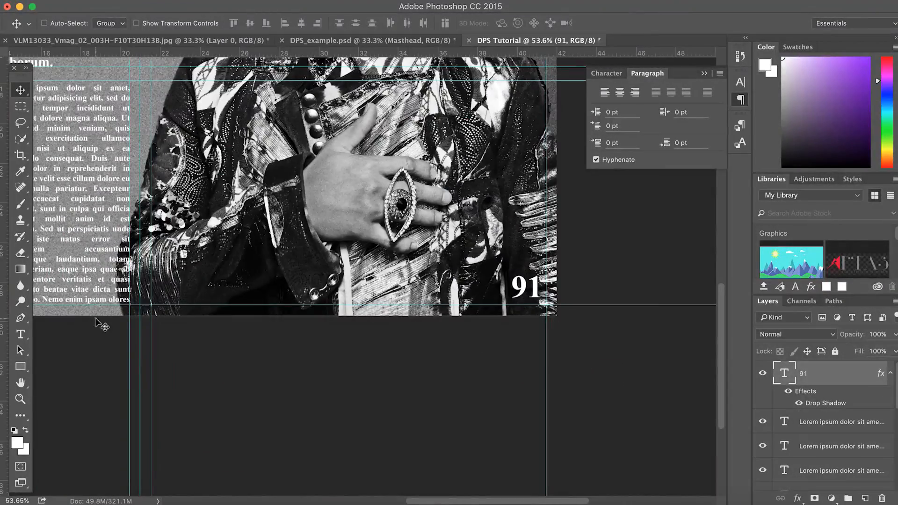
Scale the 91 down to about 57% with Free Transform
click(23, 333)
double_click(523, 286)
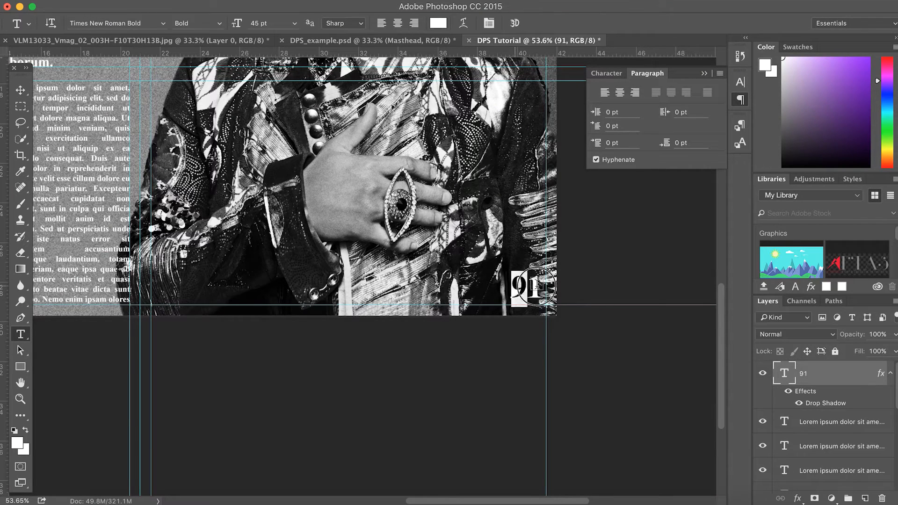
click(20, 91)
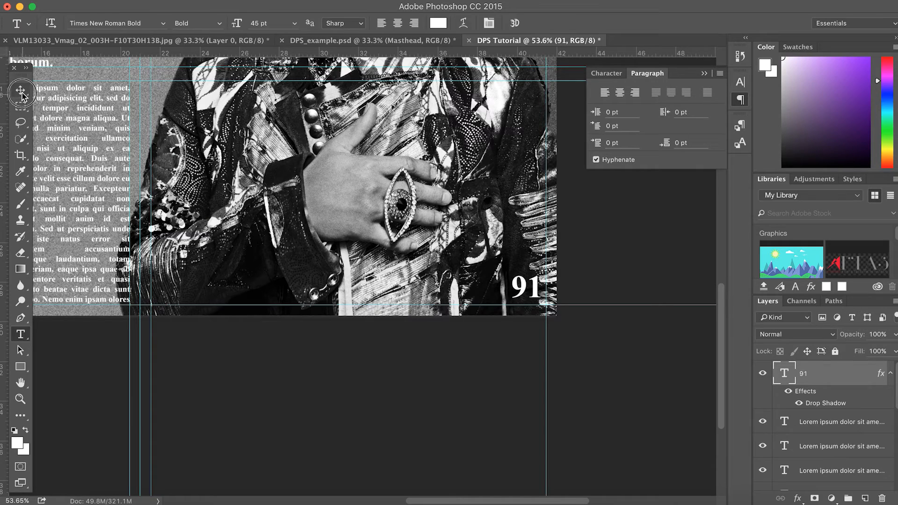
click(20, 90)
key(super+t)
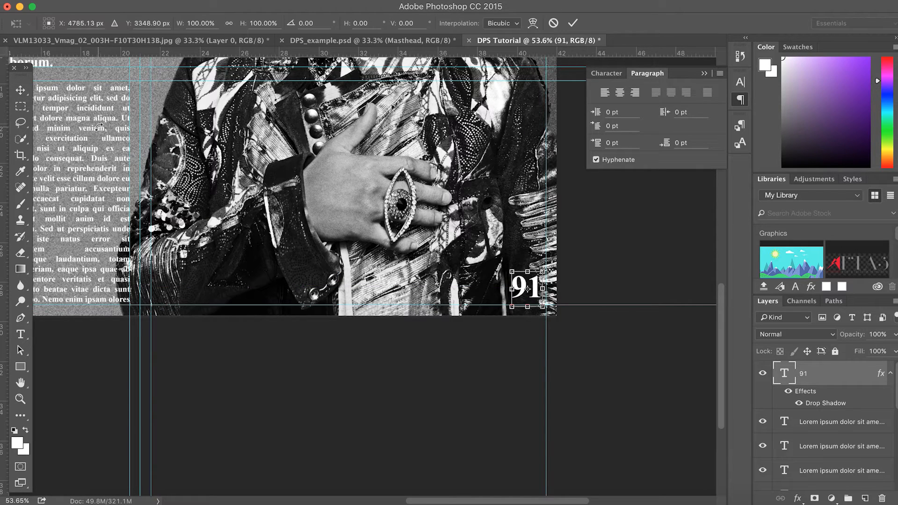
drag(513, 272, 534, 288)
key(Return)
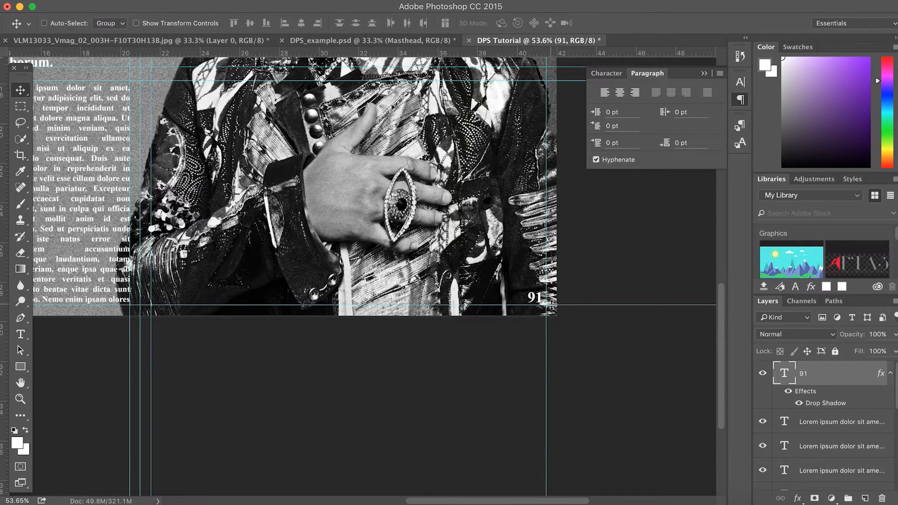
scroll(548, 301, up, 5)
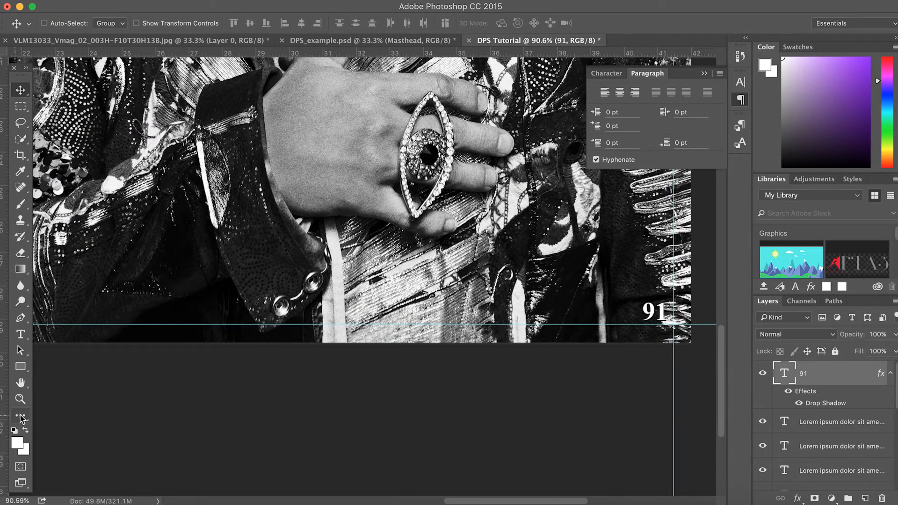
click(20, 334)
click(352, 285)
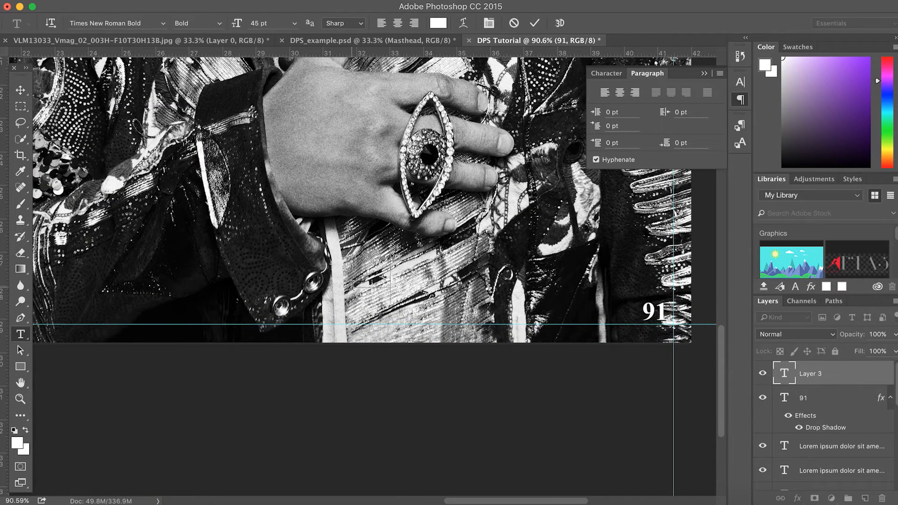
text(www.)
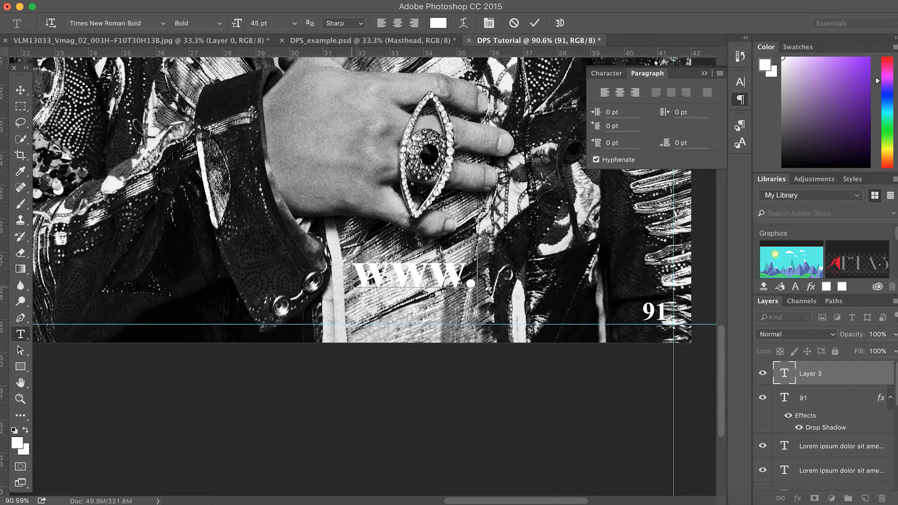
text(jack)
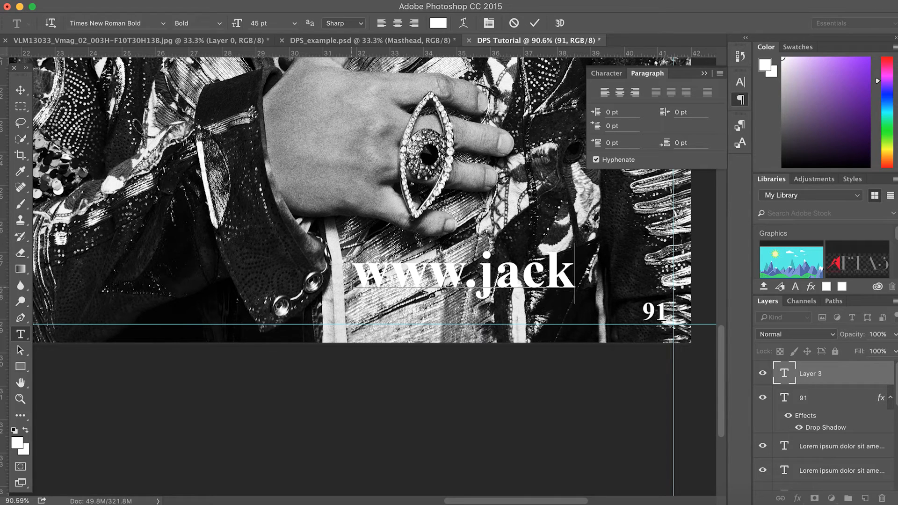
text(tom.com)
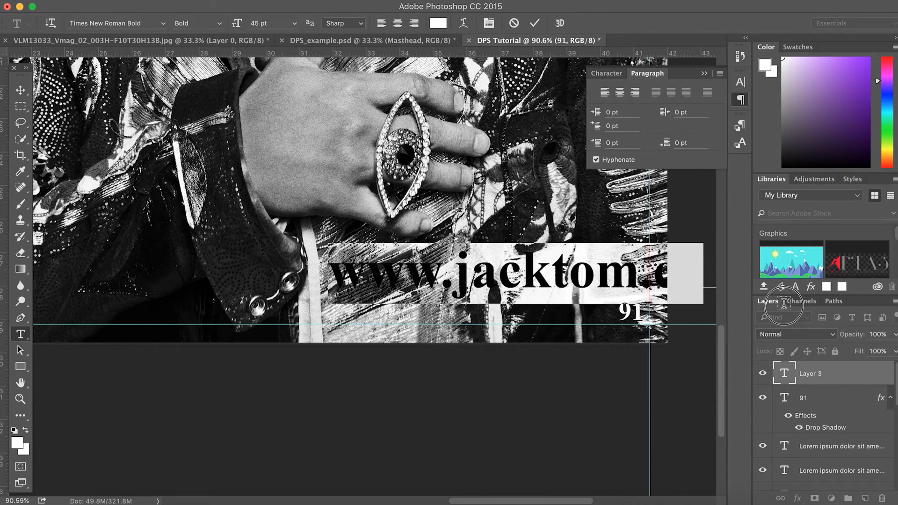
click(20, 90)
key(super+r)
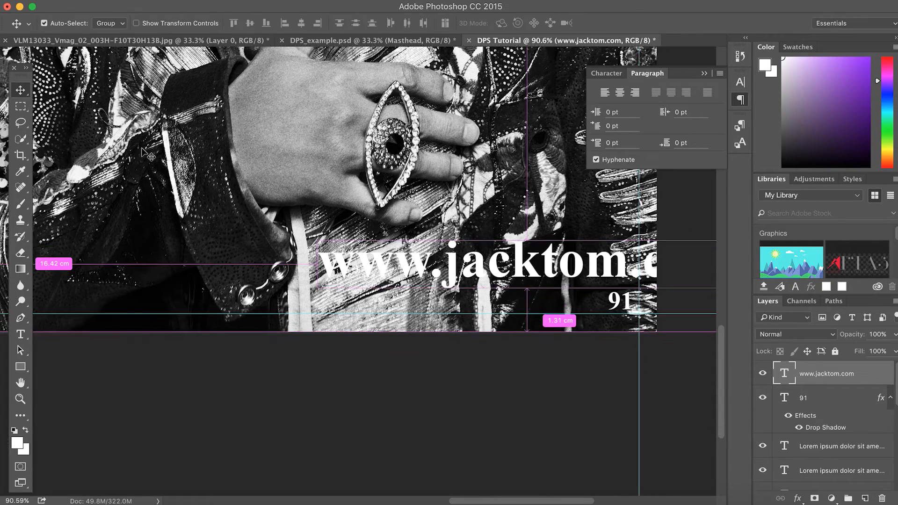
key(super+t)
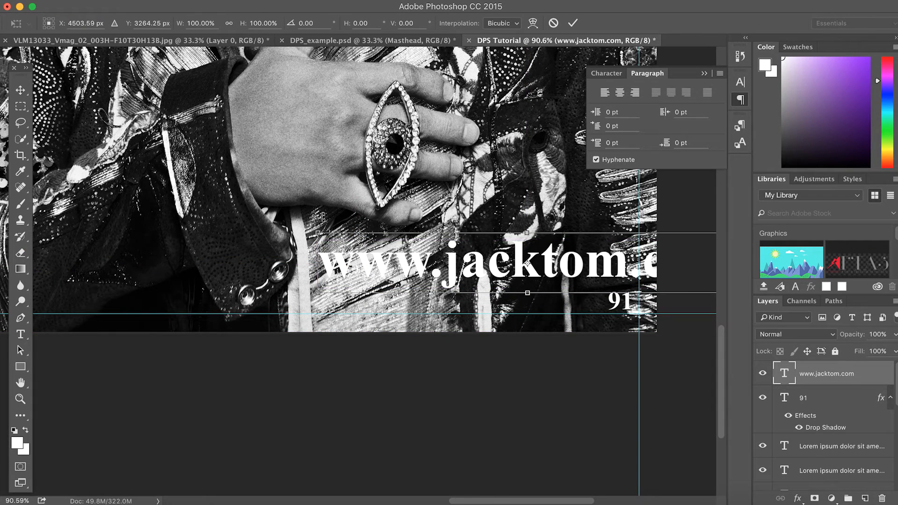
drag(318, 232, 471, 306)
click(20, 89)
key(Return)
drag(852, 179, 837, 235)
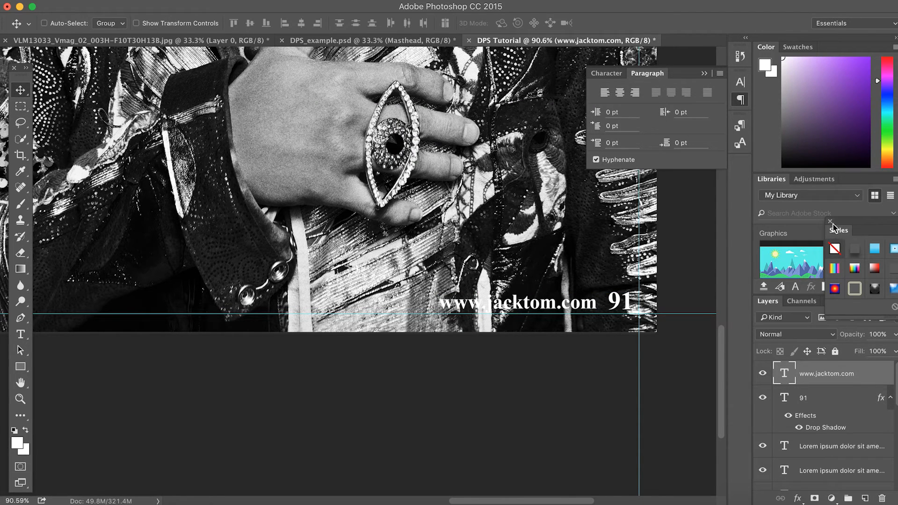
click(830, 221)
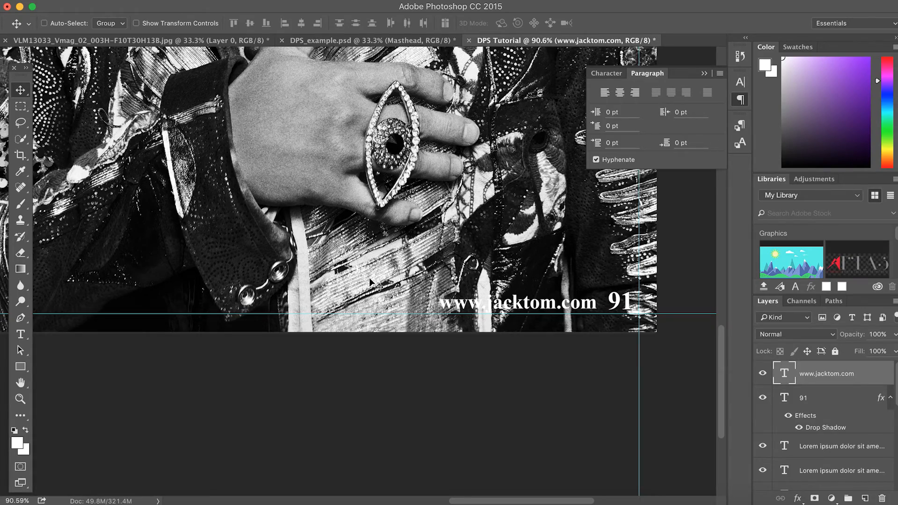
scroll(370, 281, down, 5)
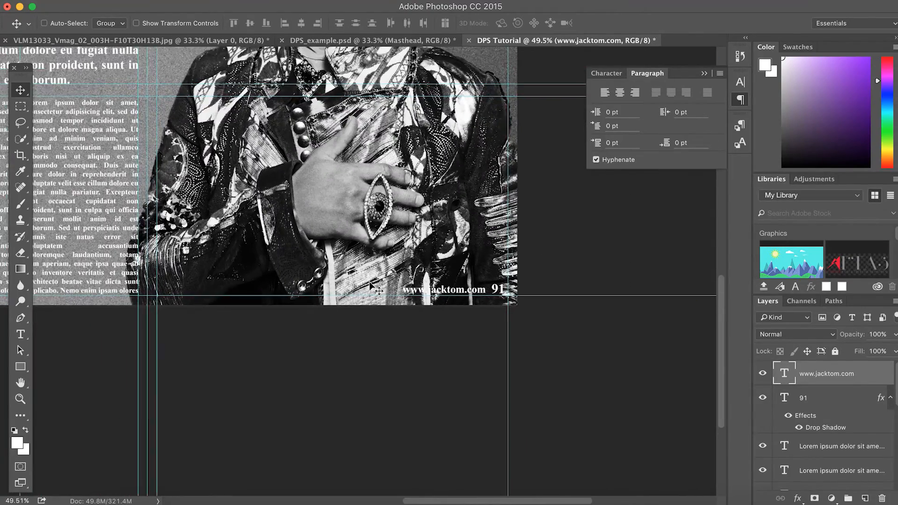
scroll(369, 284, down, 3)
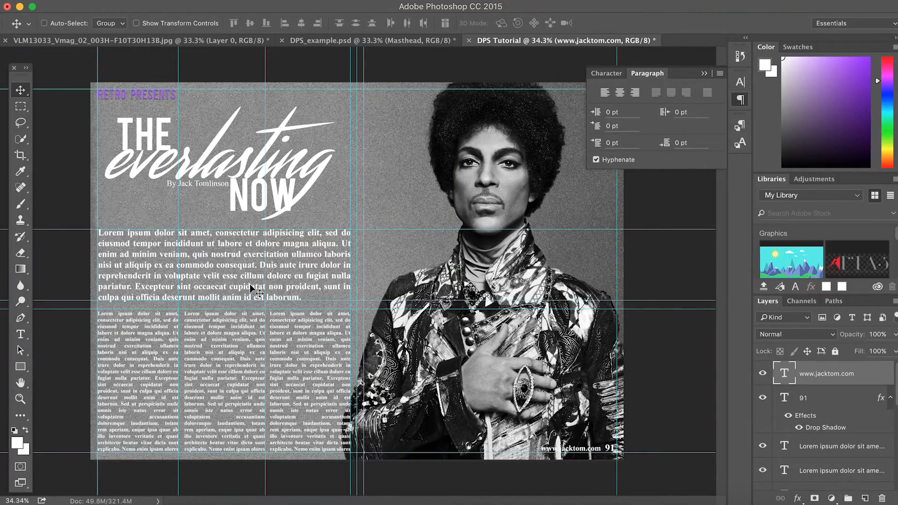
scroll(251, 288, up, 4)
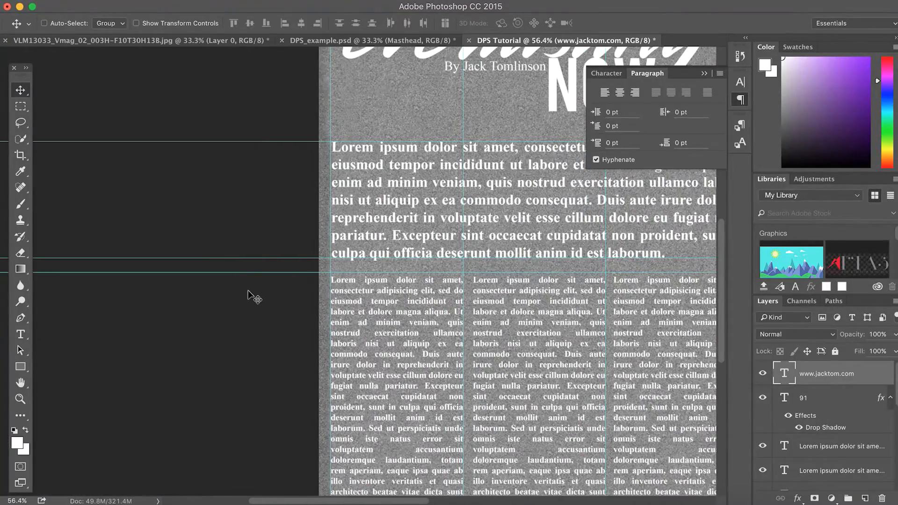
scroll(320, 264, up, 2)
scroll(320, 267, up, 3)
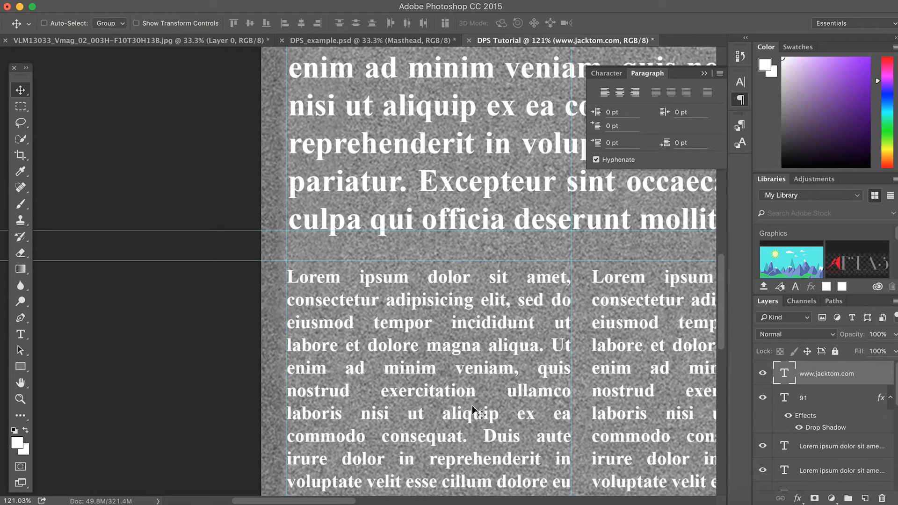
Delete the opening letter L from the left body column
click(23, 332)
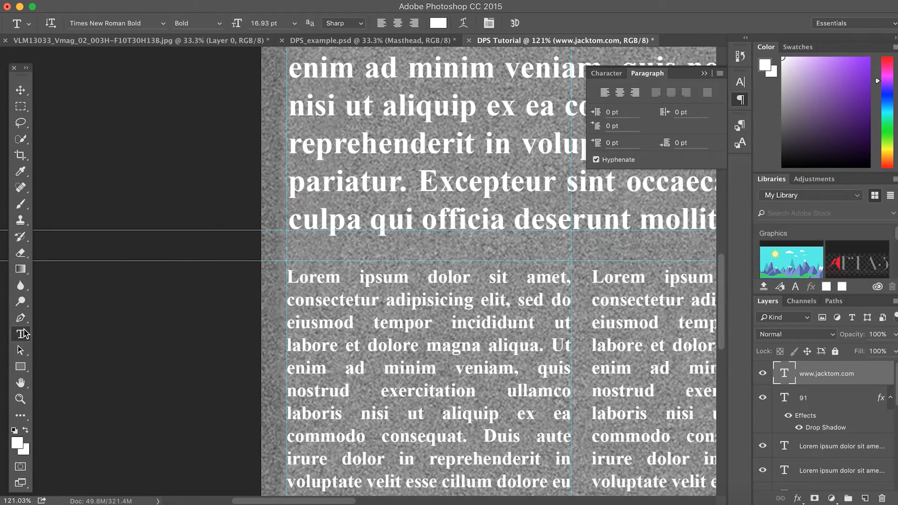
click(297, 282)
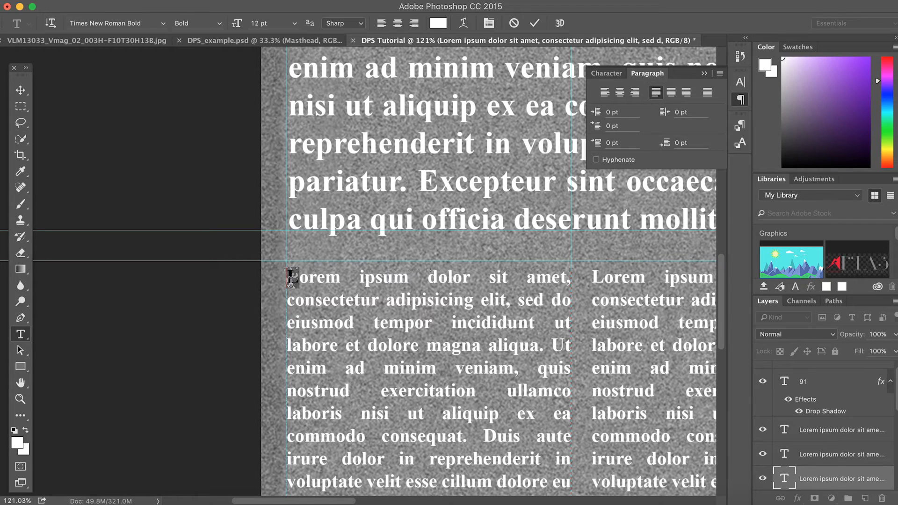
key(BackSpace)
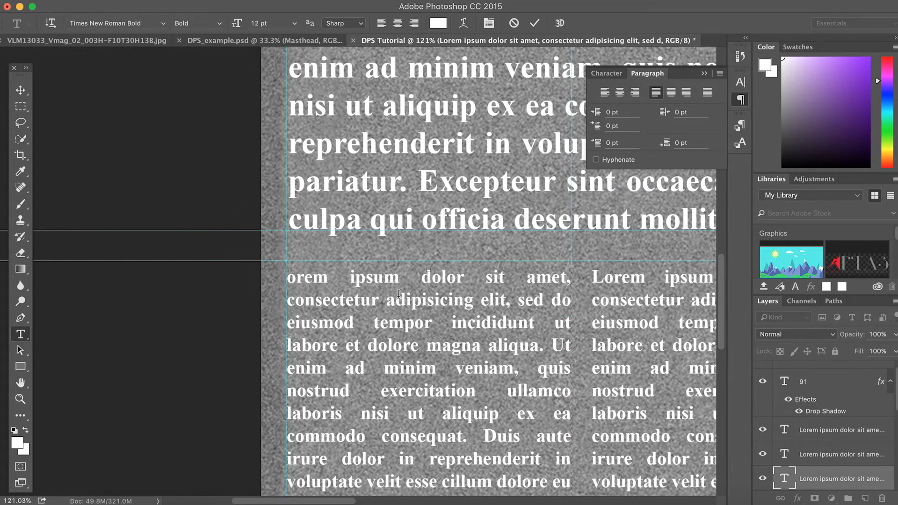
Trim the left column so it ends at 'omnis iste natus error sit', then commit
scroll(428, 273, down, 5)
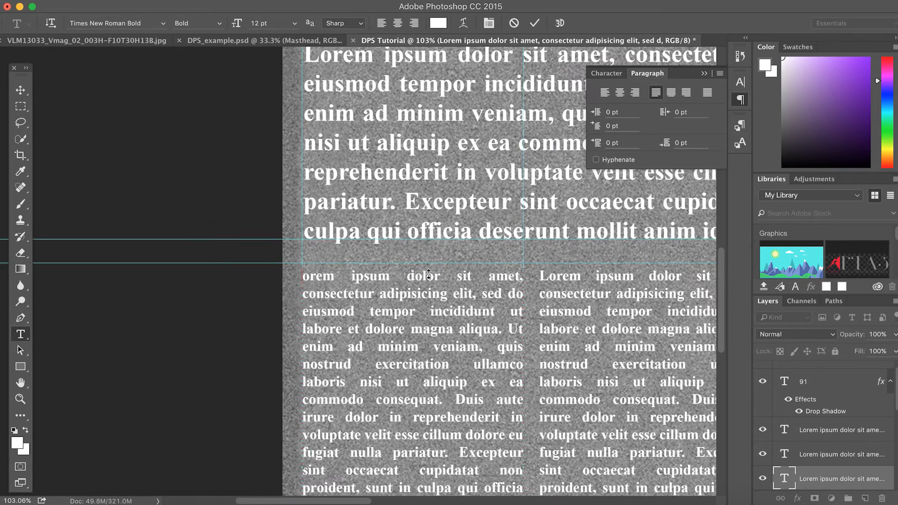
scroll(429, 274, down, 5)
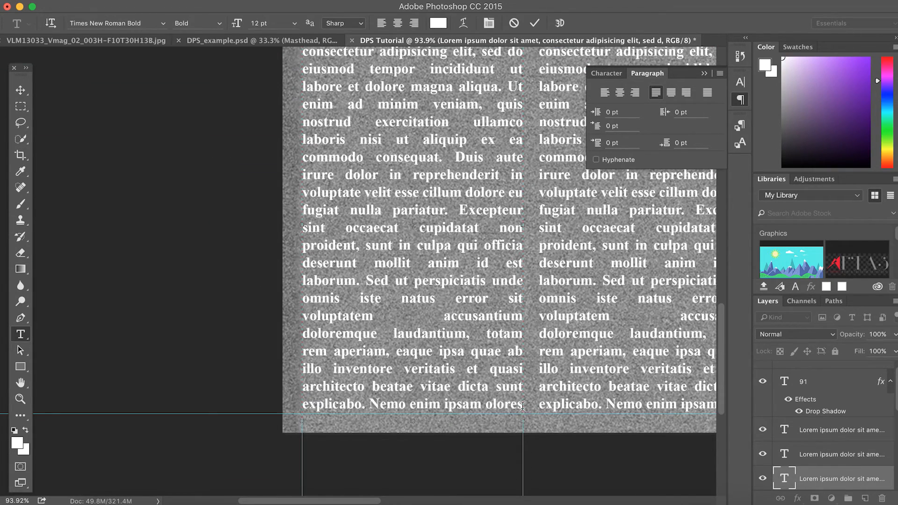
click(522, 406)
drag(523, 405, 300, 319)
key(BackSpace)
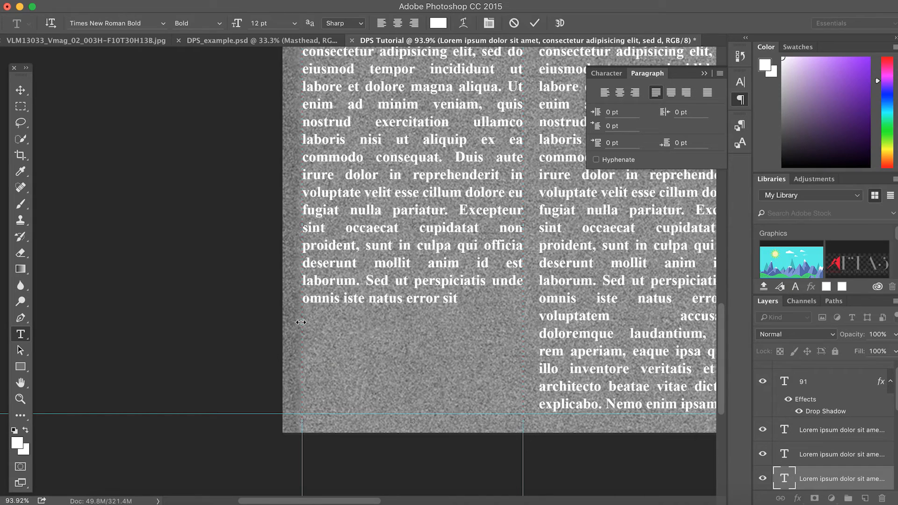
scroll(304, 328, up, 5)
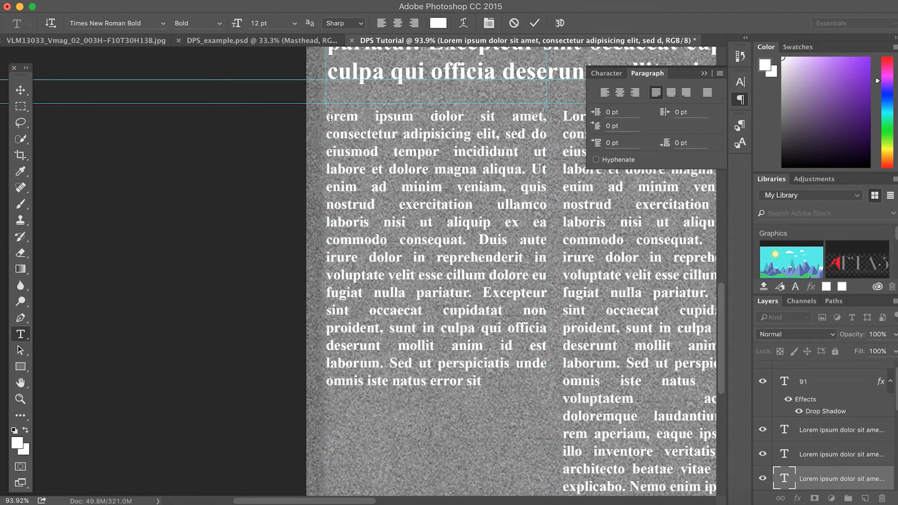
click(330, 117)
key(Return)
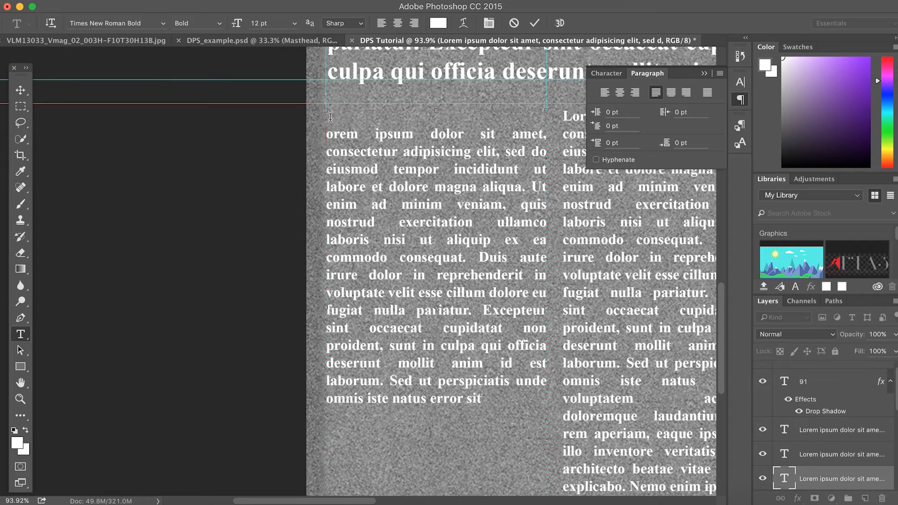
key(BackSpace)
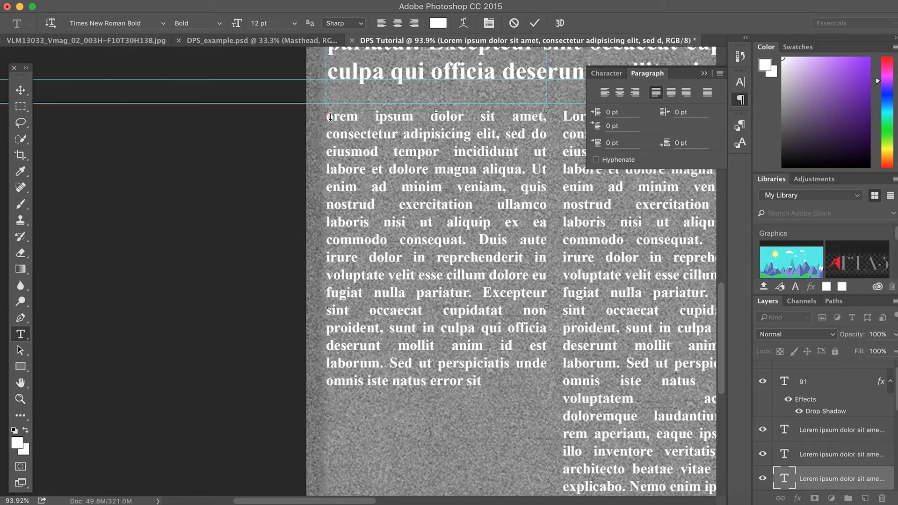
click(20, 90)
click(20, 334)
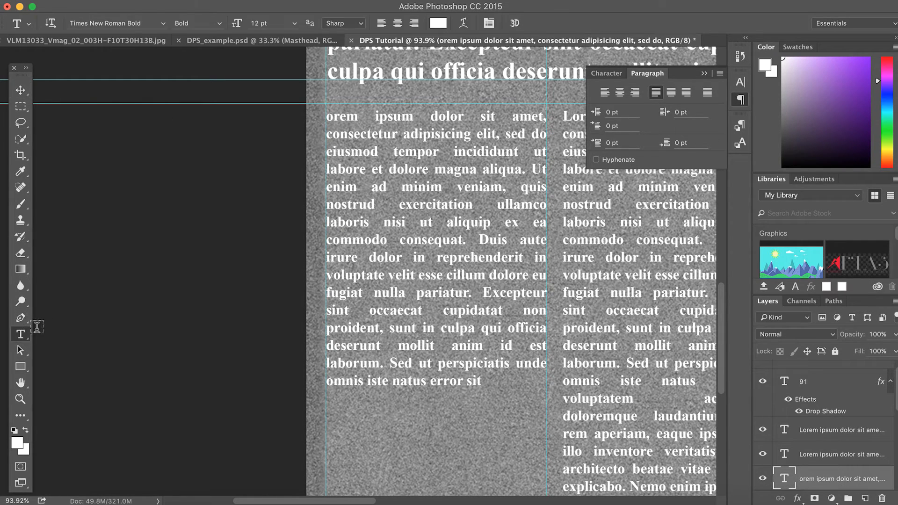
Type a 148 pt white L on its own layer and place it at the column's top-left
click(414, 449)
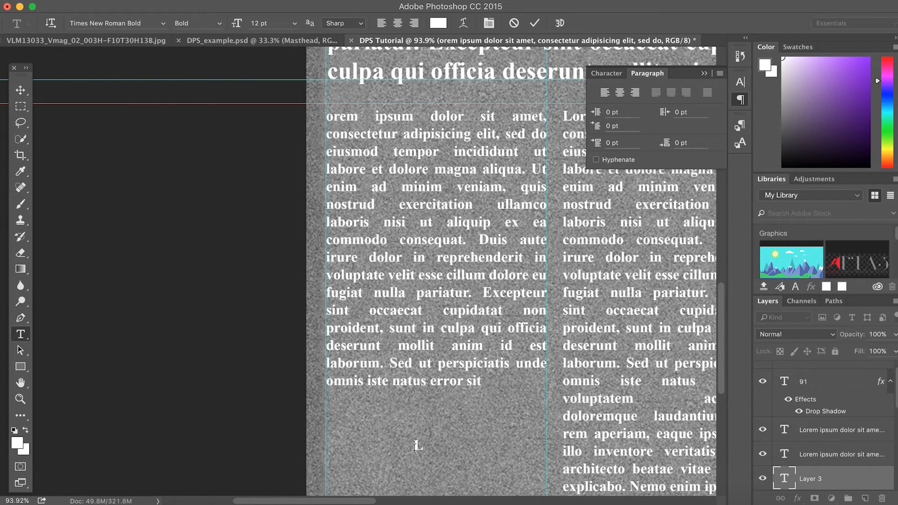
drag(236, 23, 322, 23)
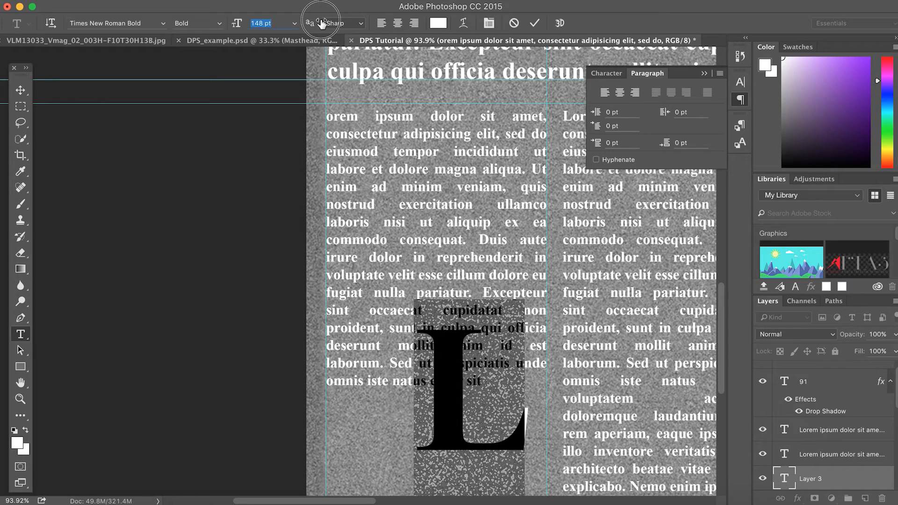
click(462, 345)
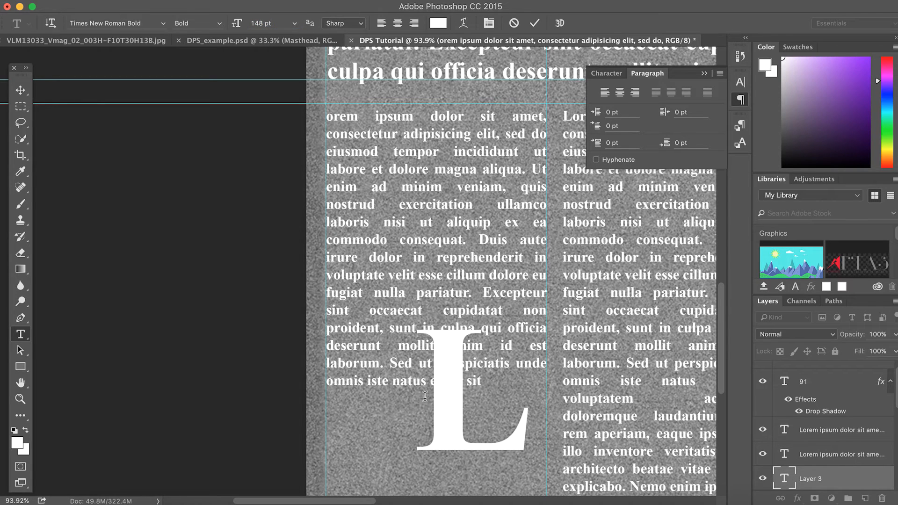
click(20, 90)
scroll(222, 262, down, 1)
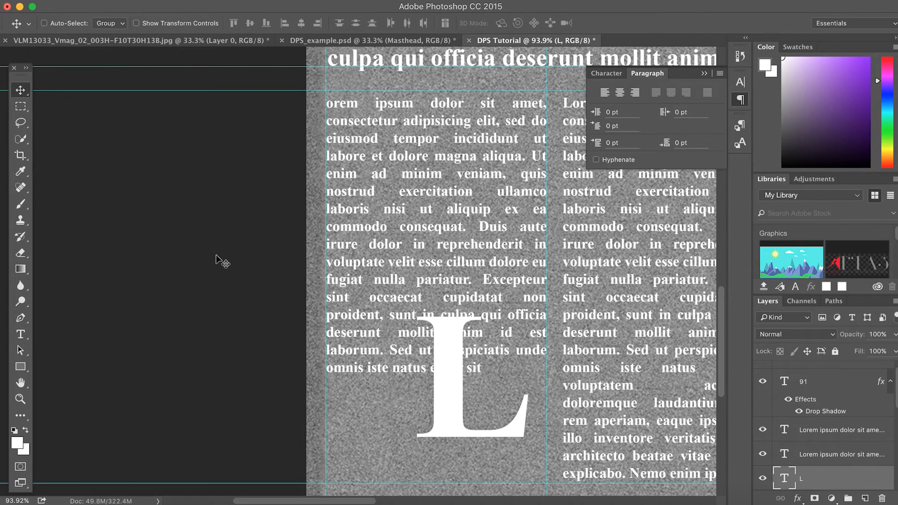
drag(439, 370, 343, 149)
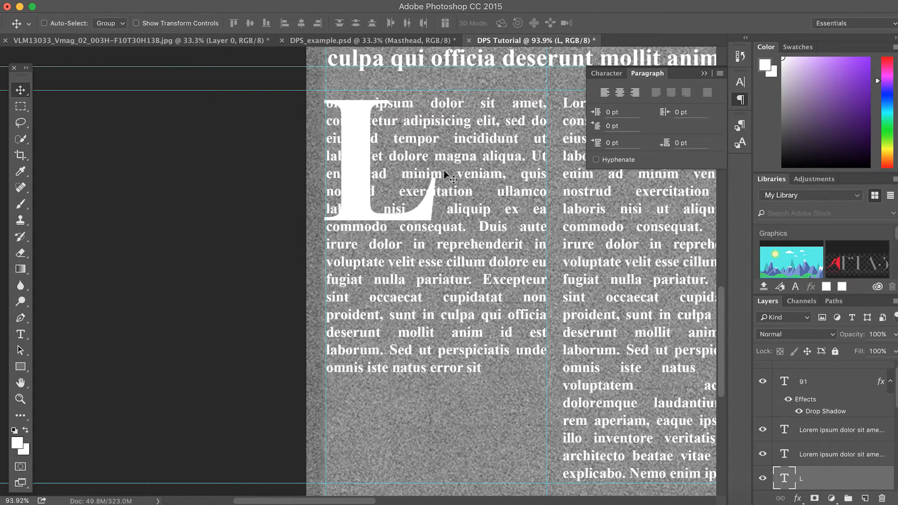
Reposition the L drop cap at the left column's top-left corner
click(447, 216)
drag(448, 215, 540, 433)
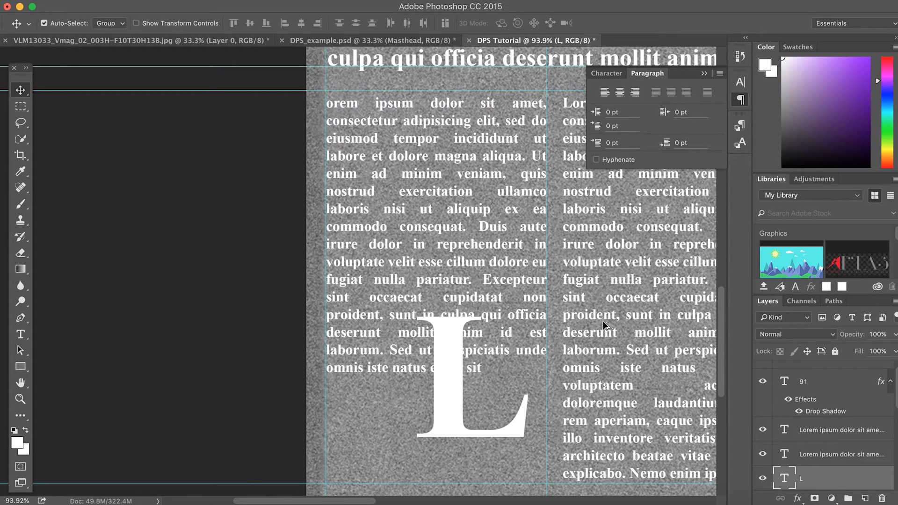
key(alt+super+z)
key(alt+super+z)
key(shift+super+z)
drag(460, 411, 369, 182)
Move the left column's body text down so it starts beneath the drop cap
scroll(803, 433, down, 3)
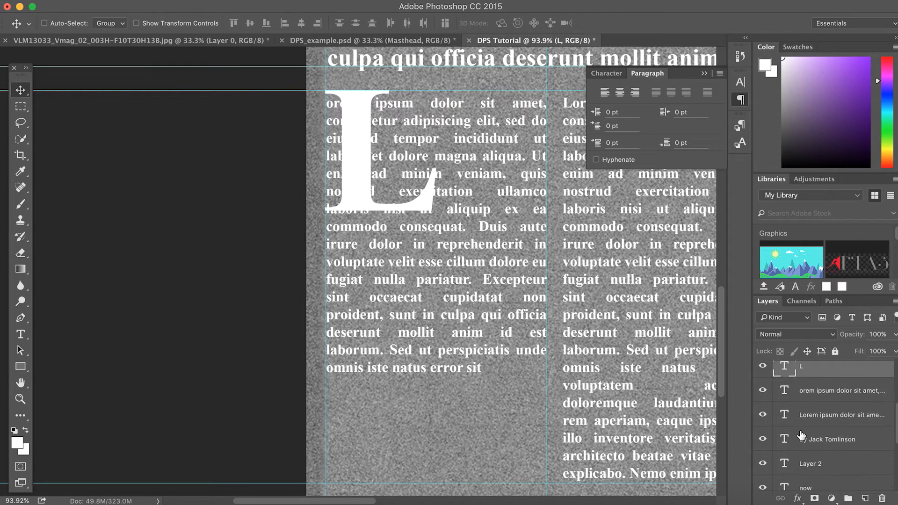
click(809, 422)
drag(442, 315, 442, 349)
key(super+z)
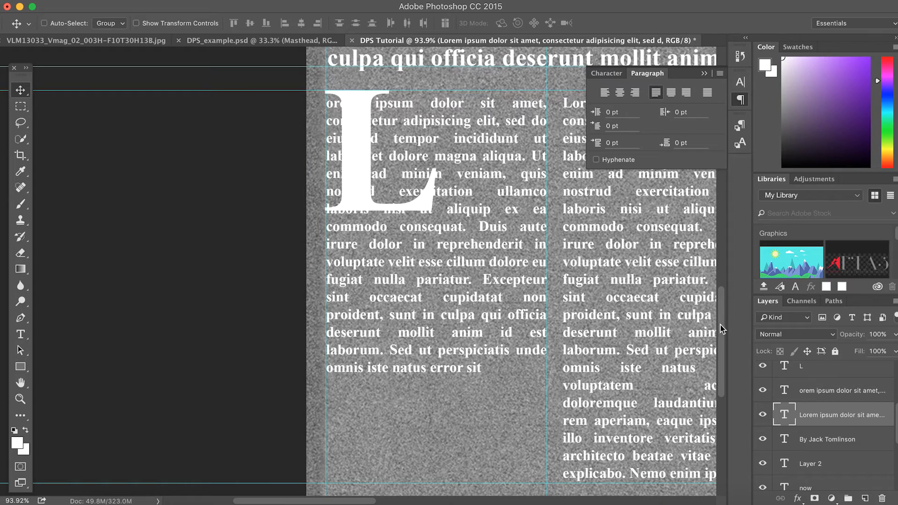
click(809, 391)
drag(414, 321, 412, 424)
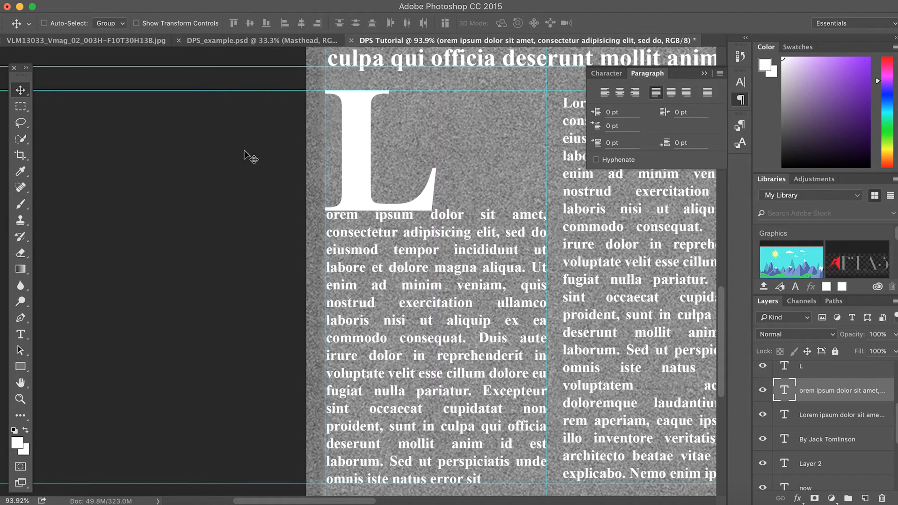
Shrink the L drop cap to 145 pt and fine-tune its position
click(20, 334)
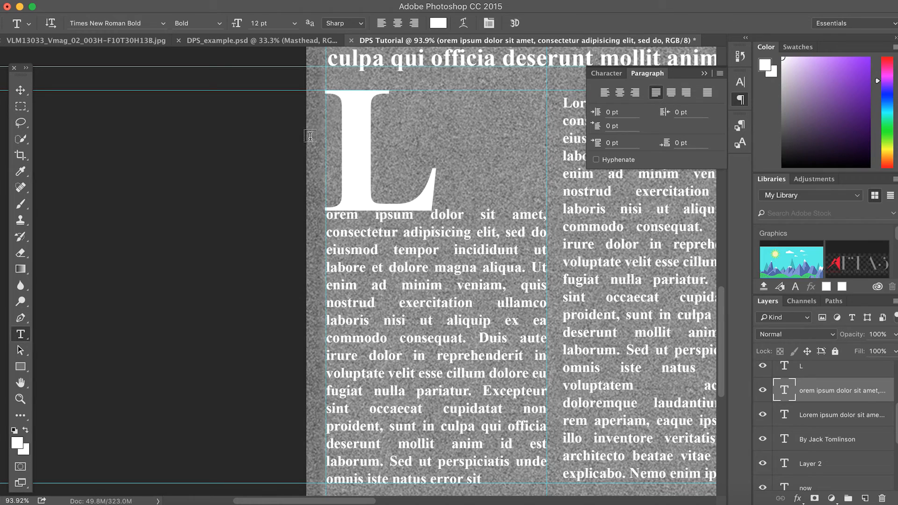
double_click(328, 143)
click(238, 24)
drag(240, 25, 238, 25)
click(21, 90)
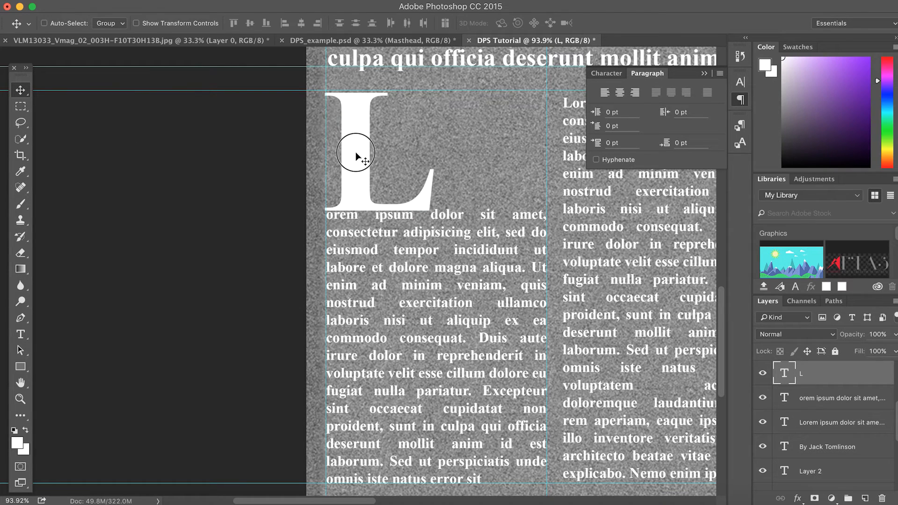
drag(356, 153, 356, 152)
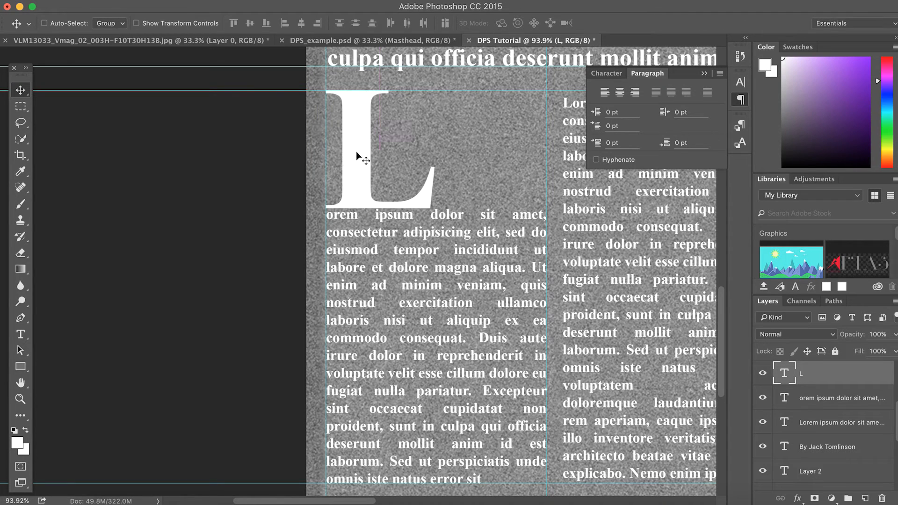
click(21, 334)
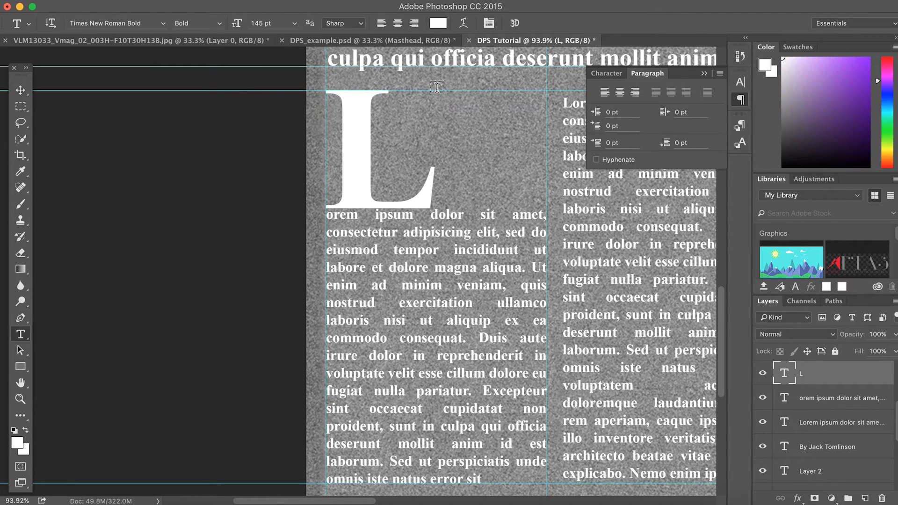
Draw a text box beside the drop cap and paste sample paragraph text into it
drag(440, 90, 552, 201)
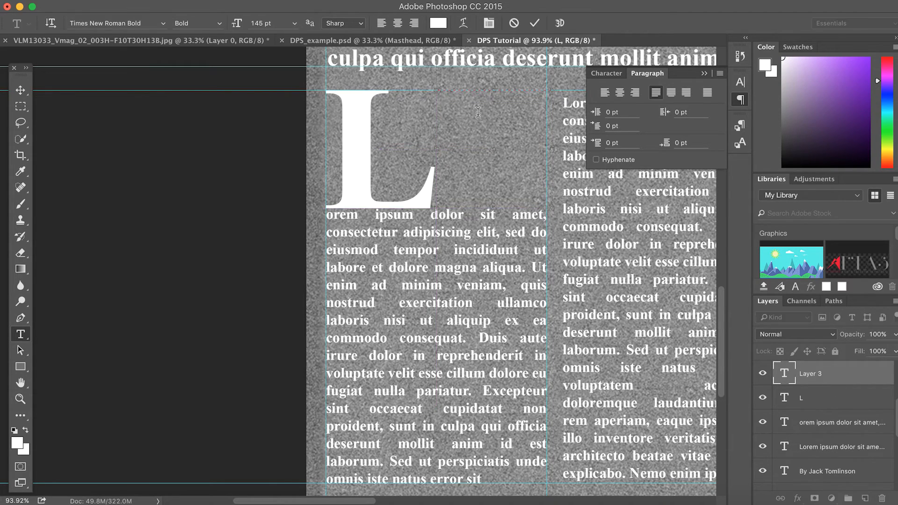
click(269, 24)
click(251, 23)
text(dwdeedefwffnenfjk ewfnkjwnfkenfjewf njekwfnjkwefnkwef b d chewb dkjqndejkwfbwhvb dkcnqekcnwejkfnw ekhvb wehbc)
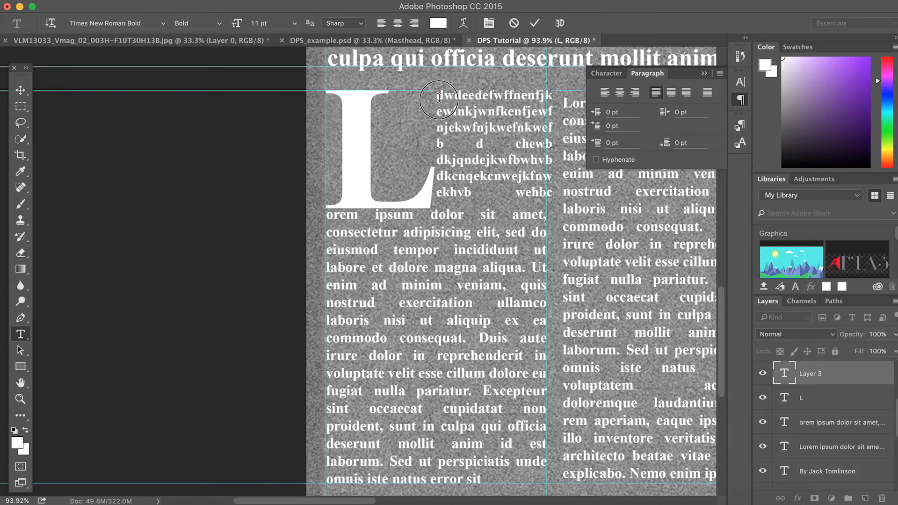
drag(438, 94, 543, 202)
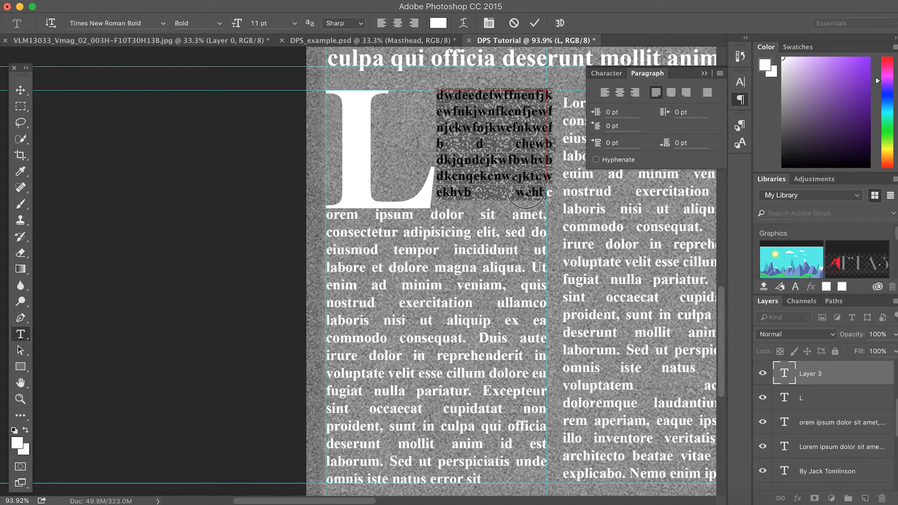
click(493, 189)
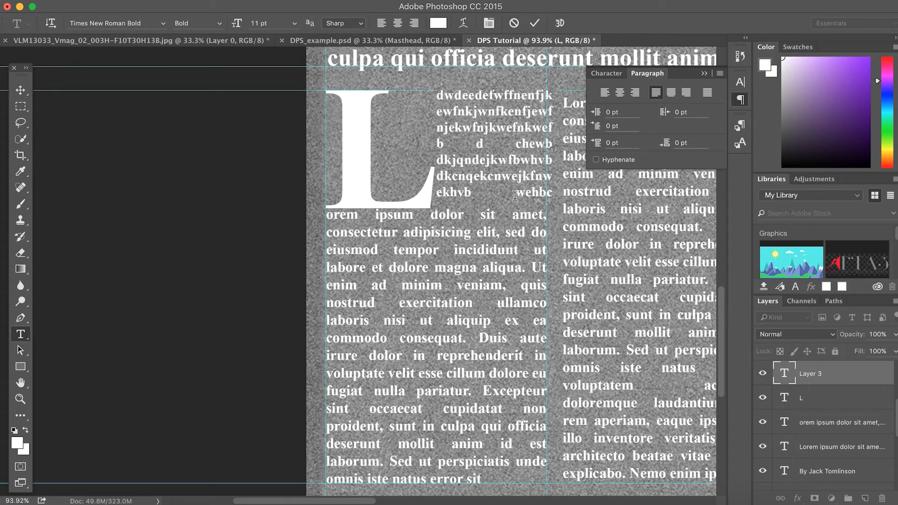
Delete stray letters on the third, fourth and last lines so the text wraps evenly
key(BackSpace)
key(BackSpace)
key(BackSpace)
key(BackSpace)
key(BackSpace)
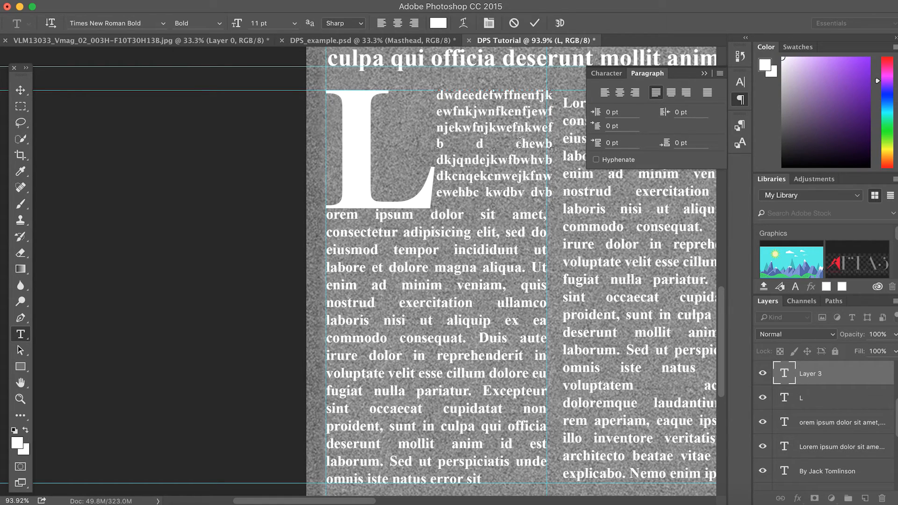
key(BackSpace)
key(BackSpace)
key(BackSpace)
key(BackSpace)
key(BackSpace)
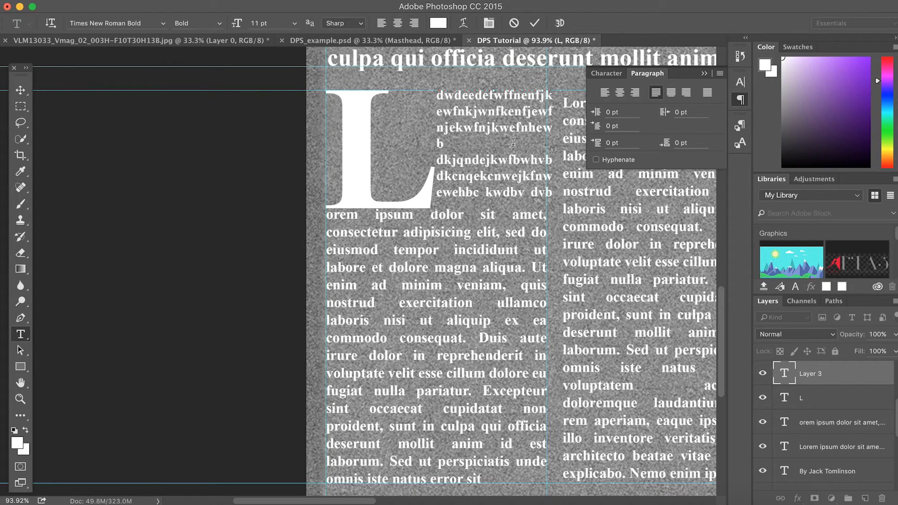
key(BackSpace)
key(BackSpace)
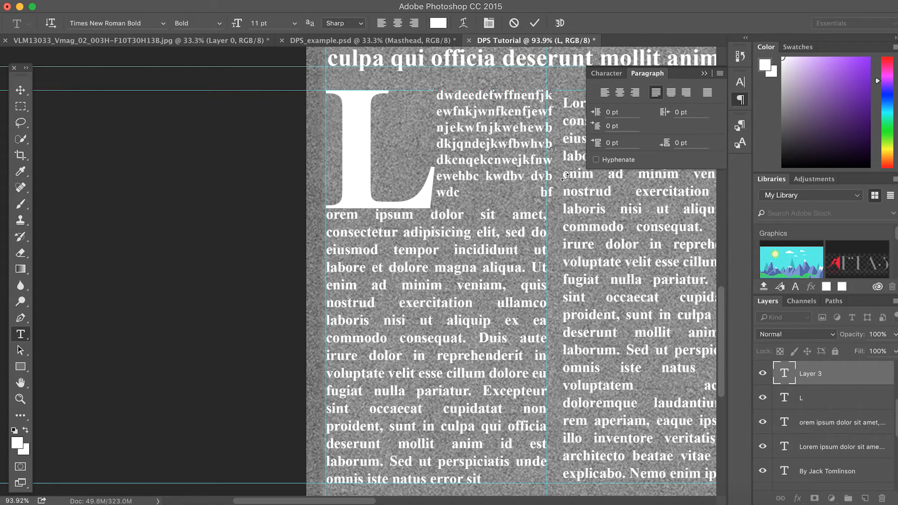
key(BackSpace)
key(BackSpace)
key(BackSpace)
key(BackSpace)
key(BackSpace)
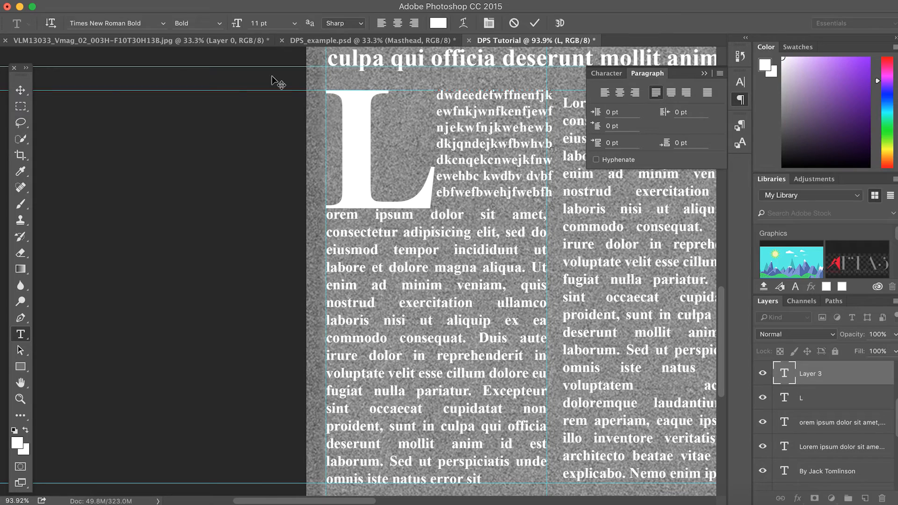
click(20, 90)
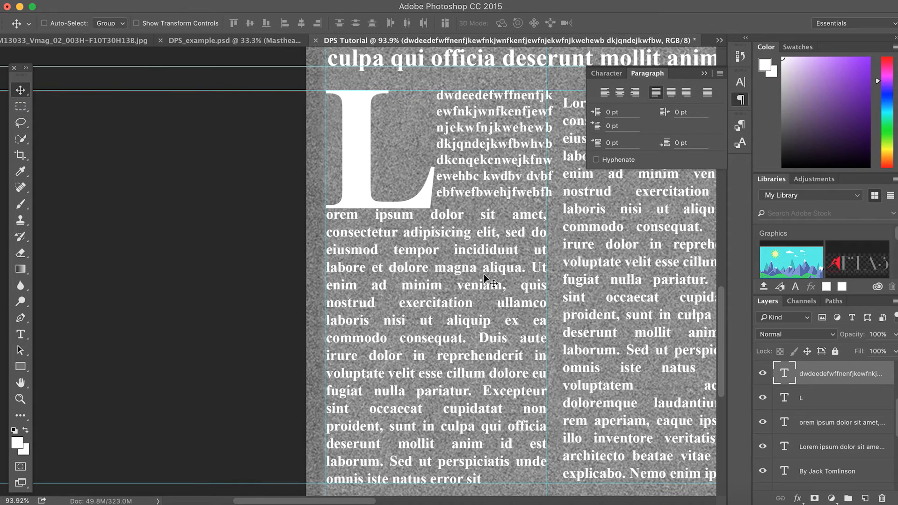
Nudge the drop-cap text block slightly left and confirm 80/100/133% justification word spacing
drag(531, 193, 525, 190)
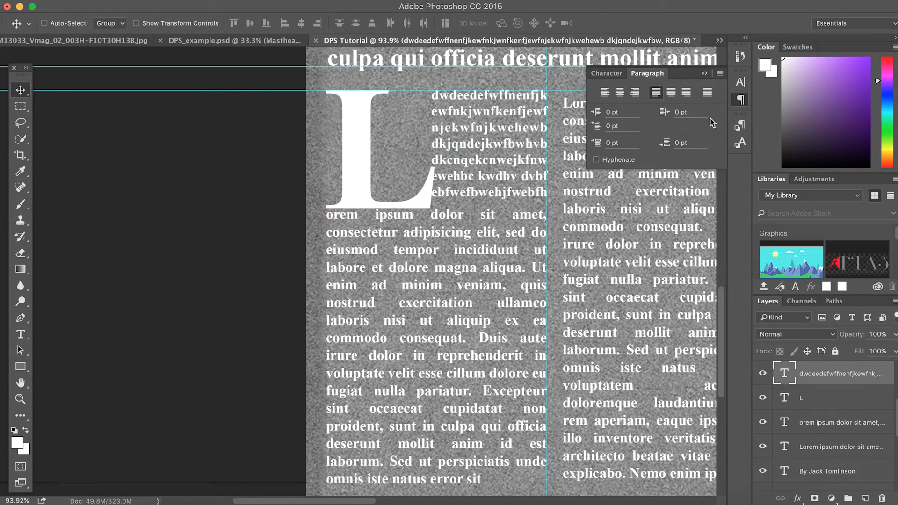
click(720, 74)
click(734, 98)
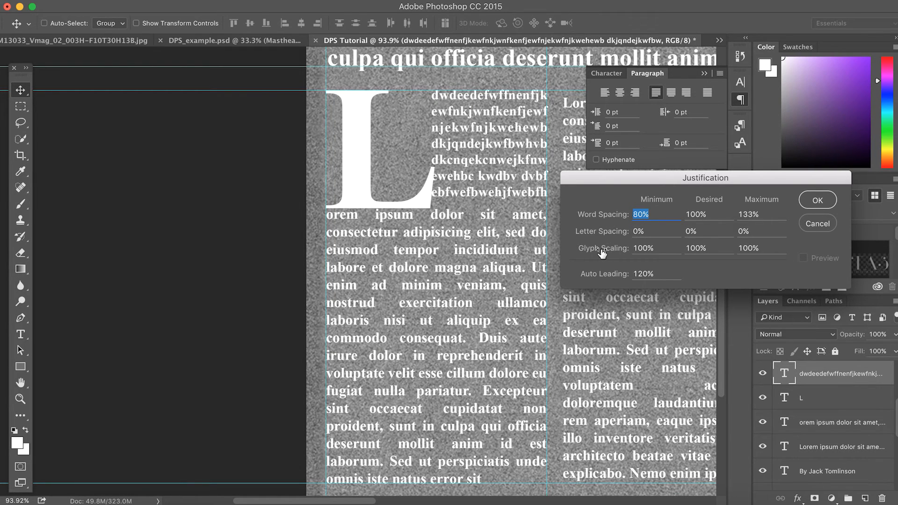
click(814, 199)
click(706, 74)
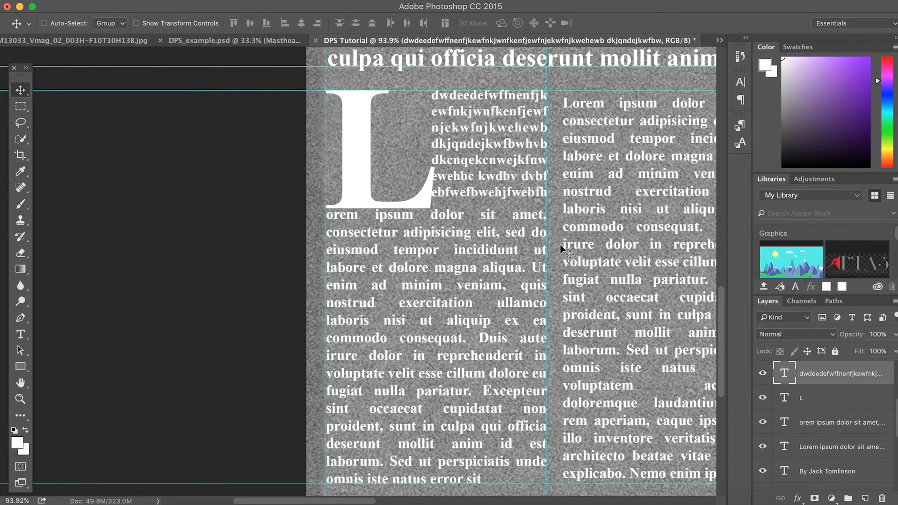
scroll(562, 249, down, 5)
scroll(561, 249, down, 5)
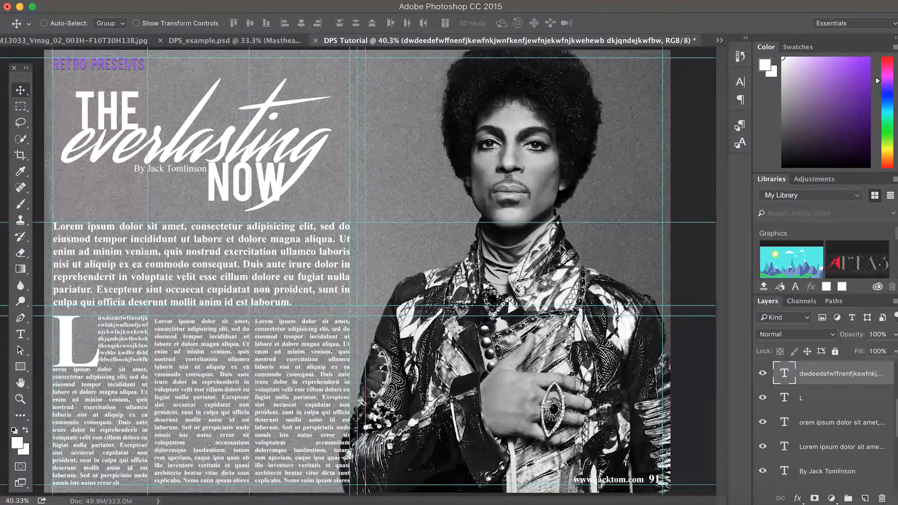
scroll(566, 252, down, 1)
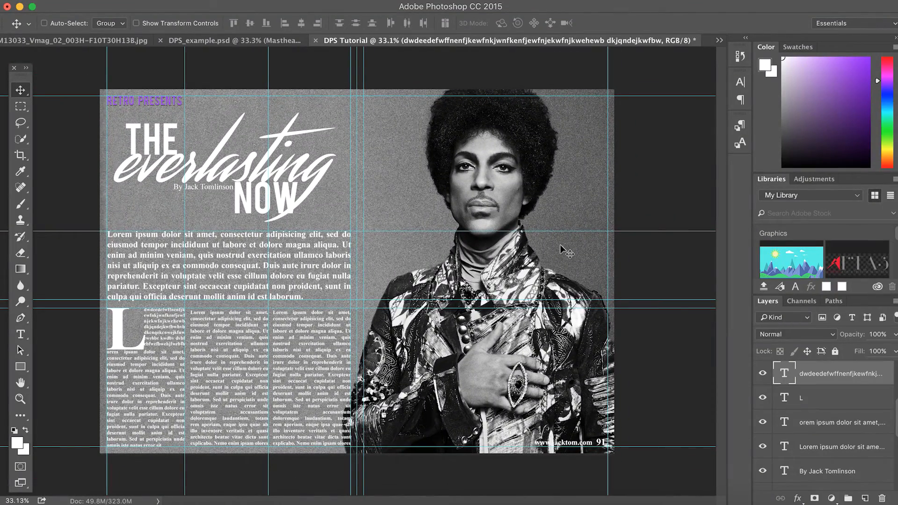
Identify and select the small drop-cap text layer by toggling layer visibility
scroll(185, 337, up, 8)
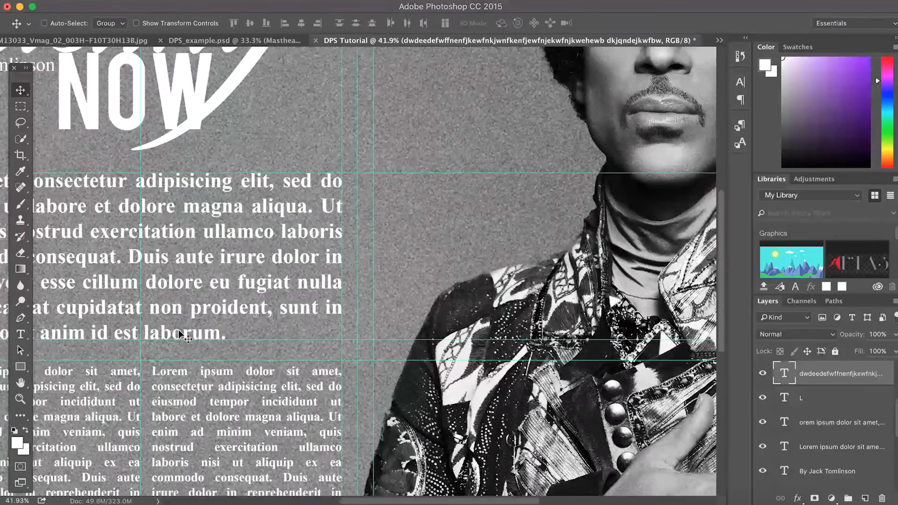
scroll(185, 337, left, 10)
scroll(186, 336, down, 4)
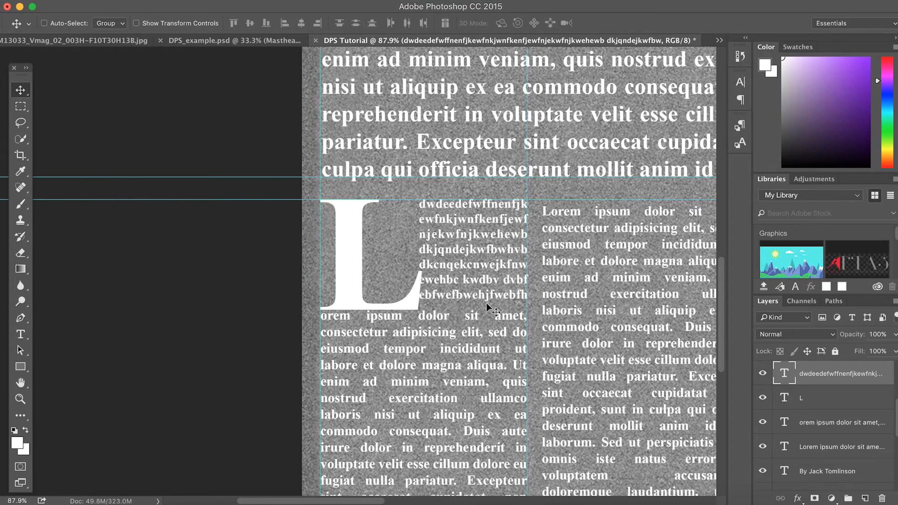
click(815, 454)
click(763, 446)
click(763, 446)
click(765, 377)
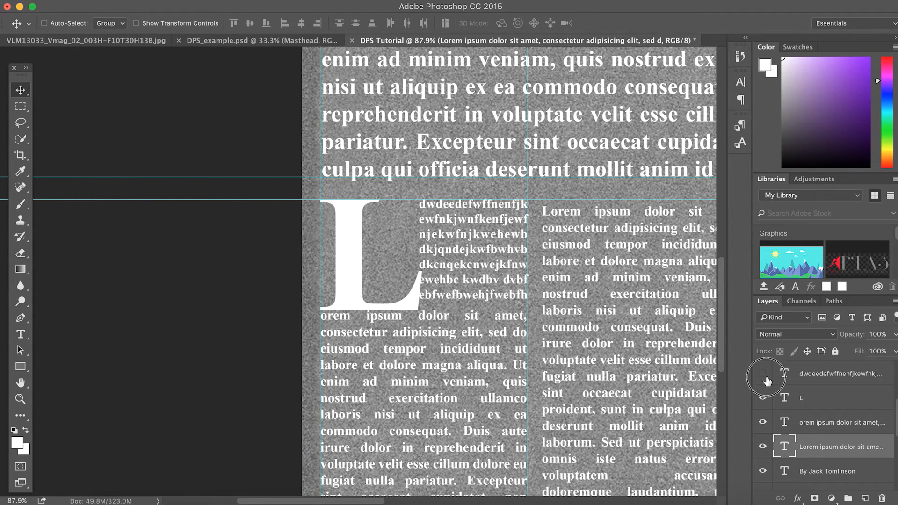
click(764, 377)
click(808, 379)
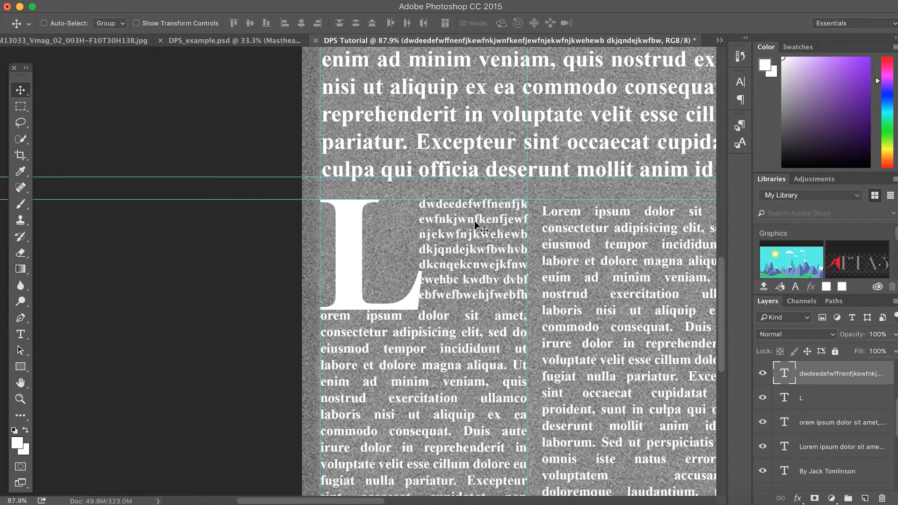
key(super+t)
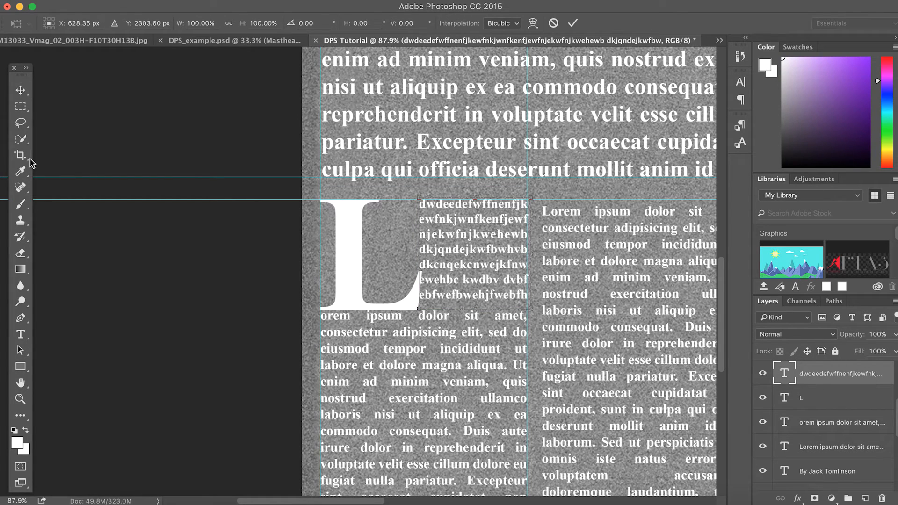
key(Return)
Narrow the small text box beside the drop cap from its left and right sides
click(20, 334)
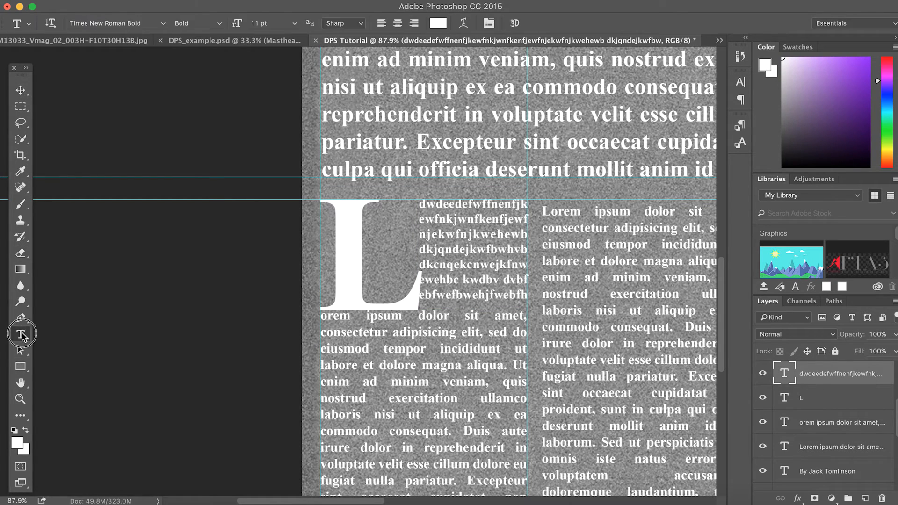
click(455, 263)
drag(423, 257, 434, 256)
mouse_move(529, 250)
mouse_down()
mouse_move(514, 252)
mouse_move(528, 250)
mouse_up()
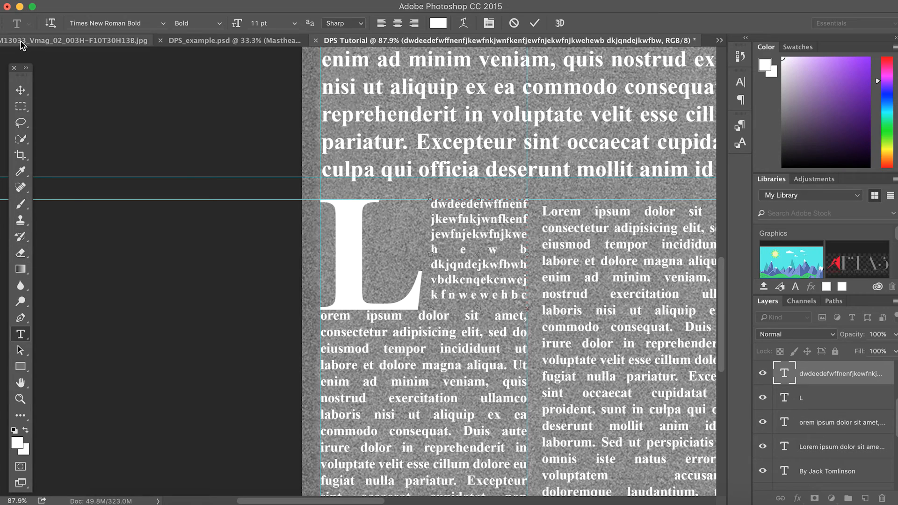
click(20, 90)
Reduce the L drop cap to 139 pt and shift it slightly up
click(20, 333)
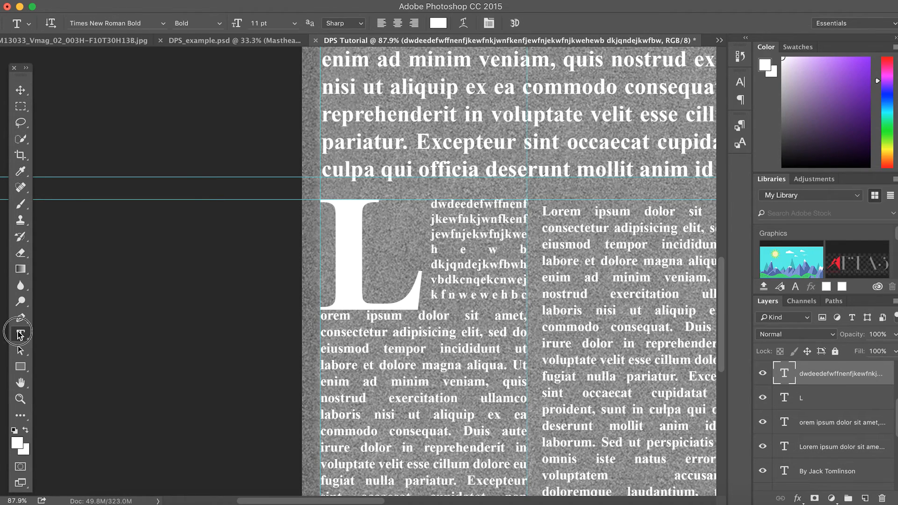
double_click(359, 258)
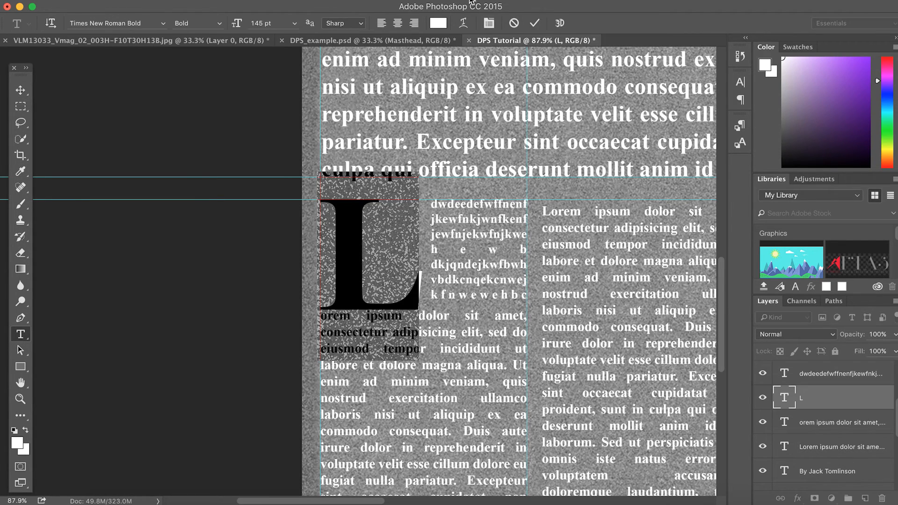
drag(237, 28, 234, 29)
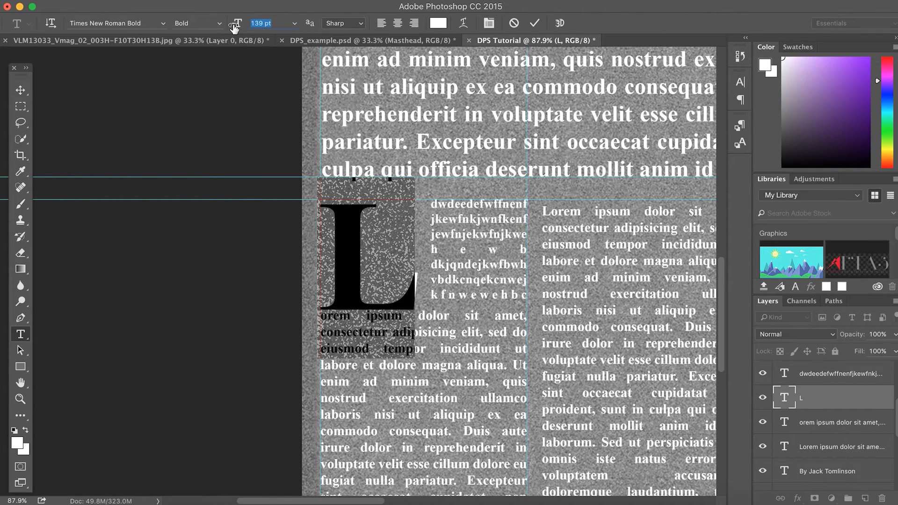
click(19, 91)
drag(375, 258, 379, 252)
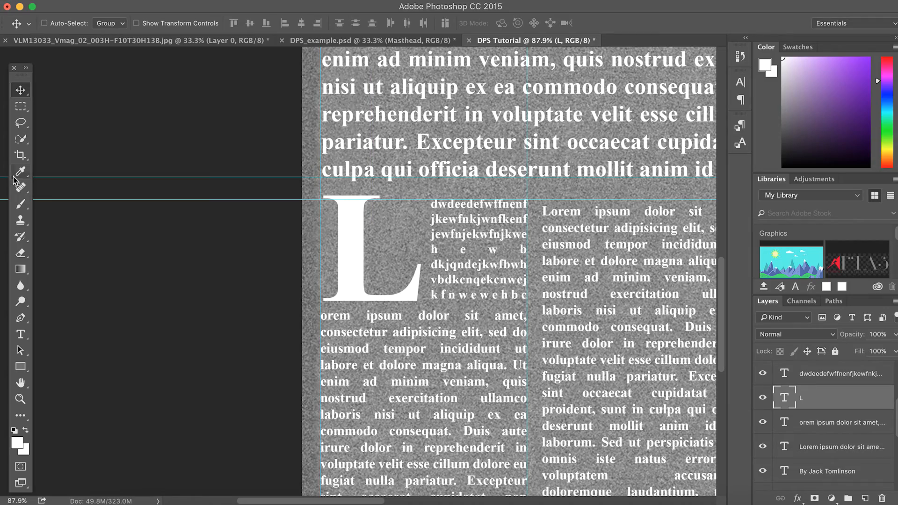
scroll(280, 261, down, 1)
Remove stray letters from the sixth line so the text ends 'ebfwefbwehjfweb', and commit
scroll(281, 261, down, 10)
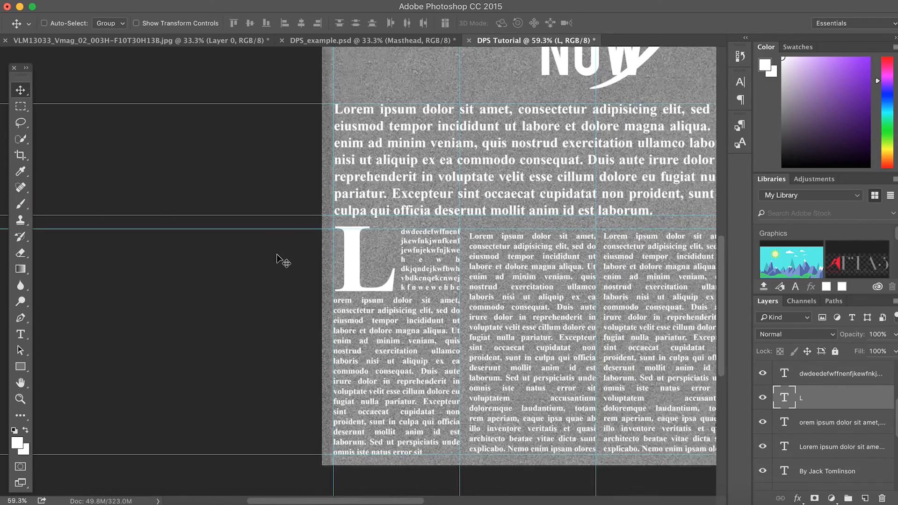
scroll(277, 258, down, 1)
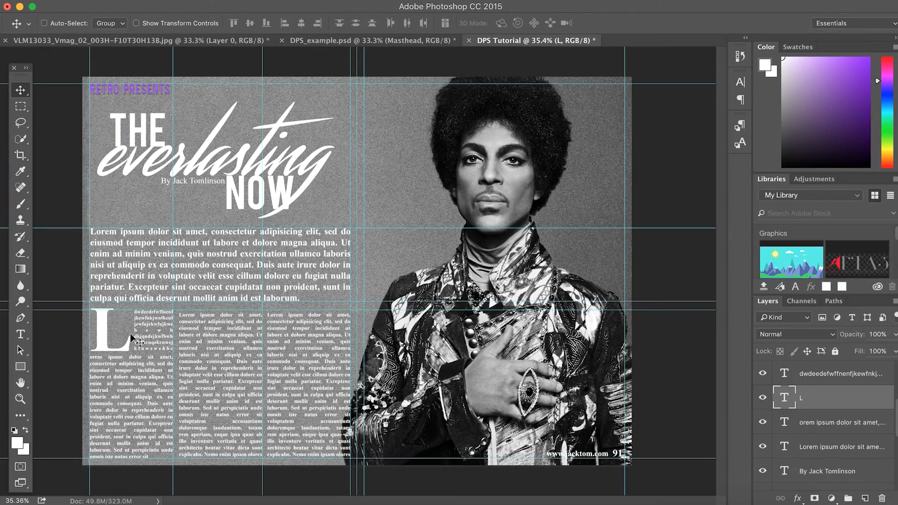
scroll(147, 324, up, 6)
scroll(146, 324, up, 2)
scroll(146, 324, left, 10)
scroll(146, 324, down, 4)
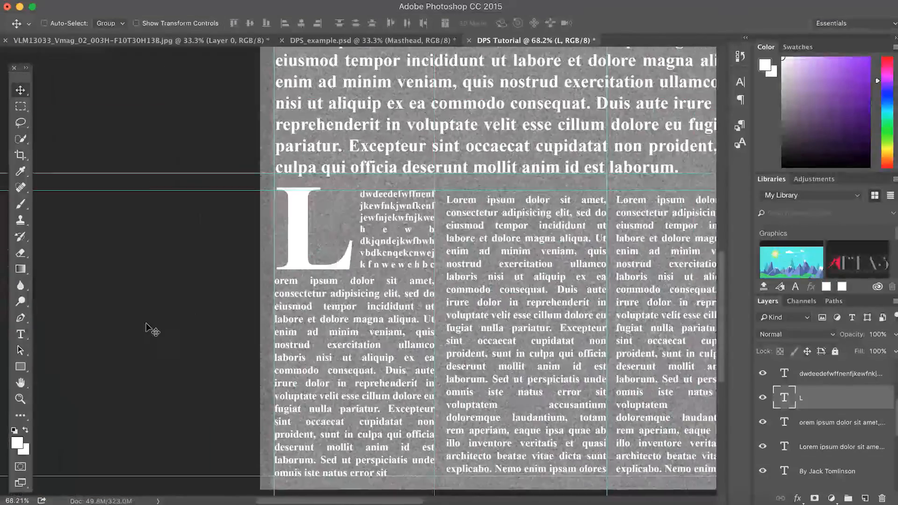
scroll(235, 342, right, 6)
scroll(235, 342, up, 1)
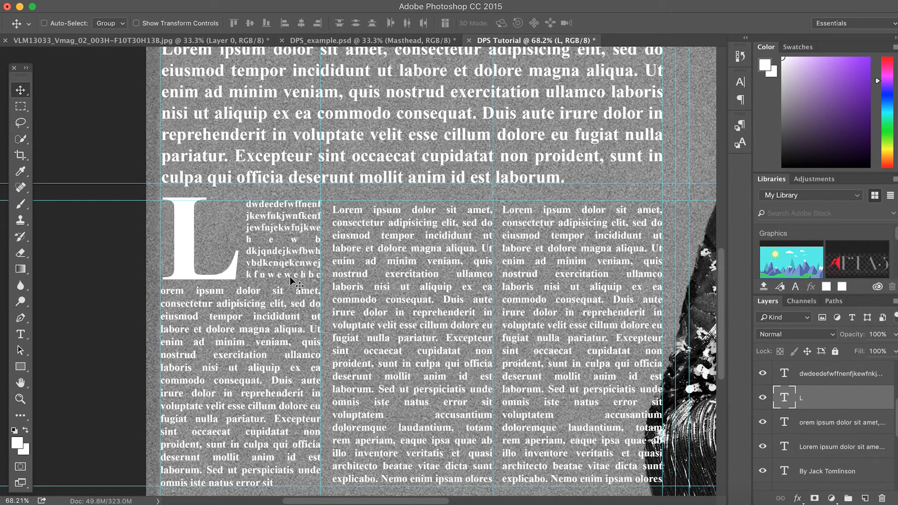
click(20, 334)
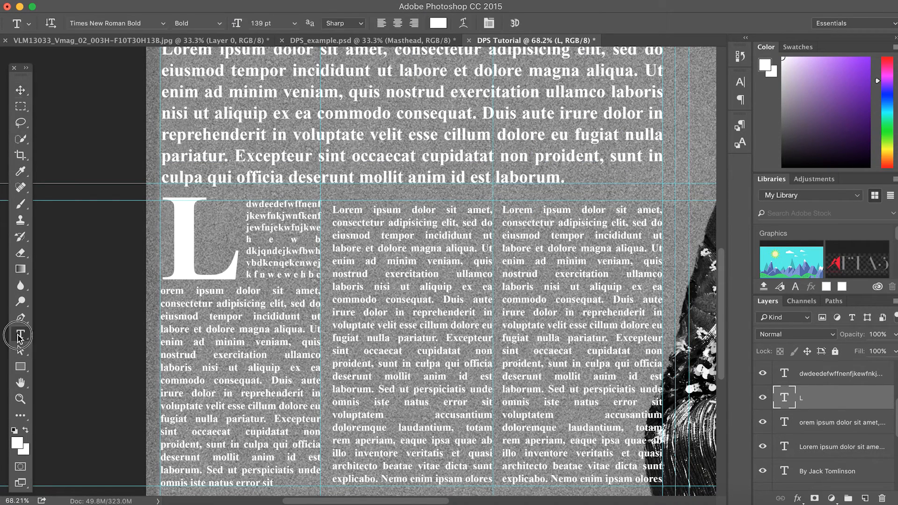
click(321, 275)
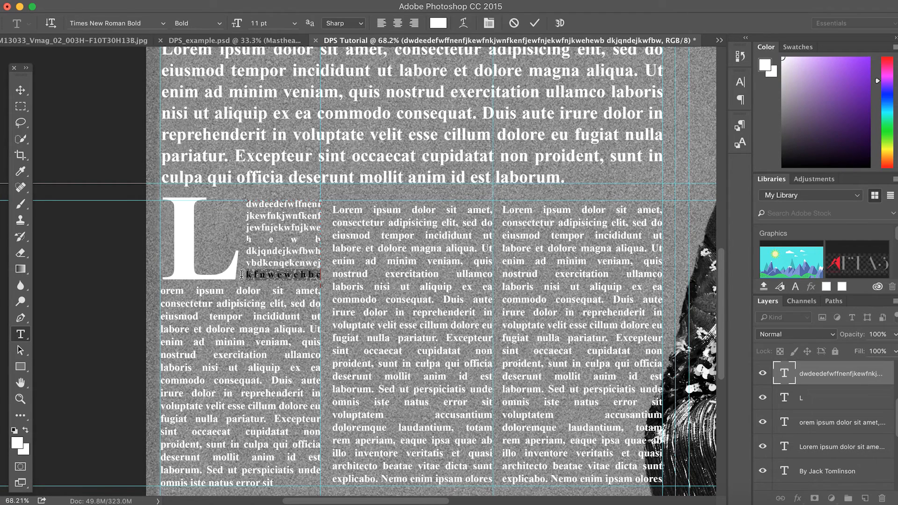
key(BackSpace)
key(BackSpace)
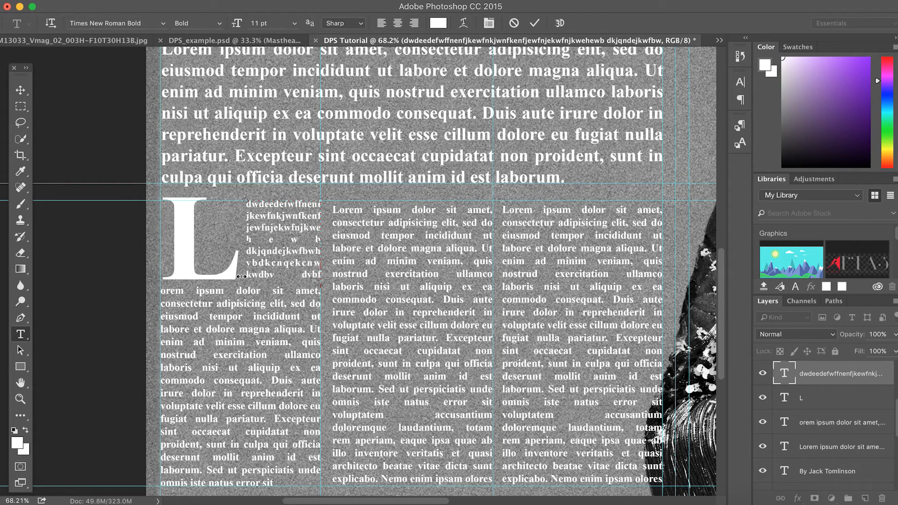
key(BackSpace)
key(BackSpace)
key(BackSpace)
key(BackSpace)
key(BackSpace)
key(BackSpace)
key(BackSpace)
key(BackSpace)
key(BackSpace)
key(BackSpace)
key(BackSpace)
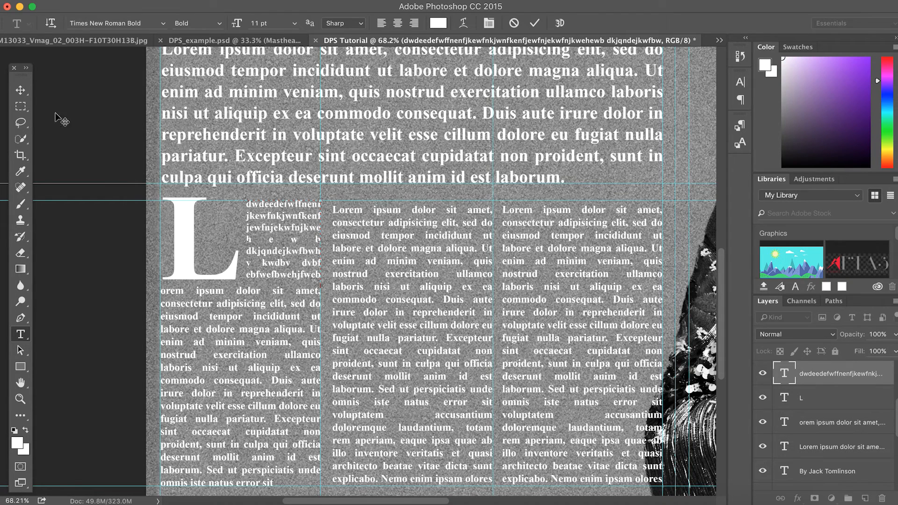
click(20, 90)
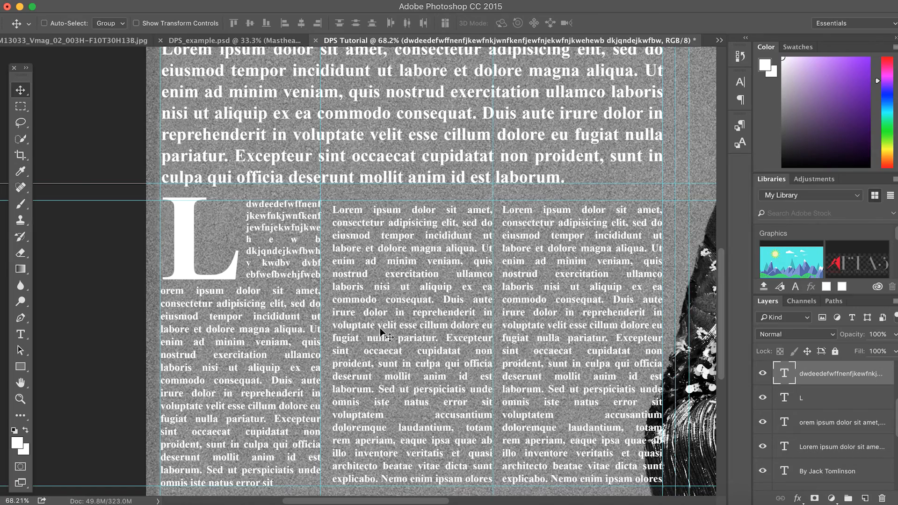
scroll(406, 148, up, 10)
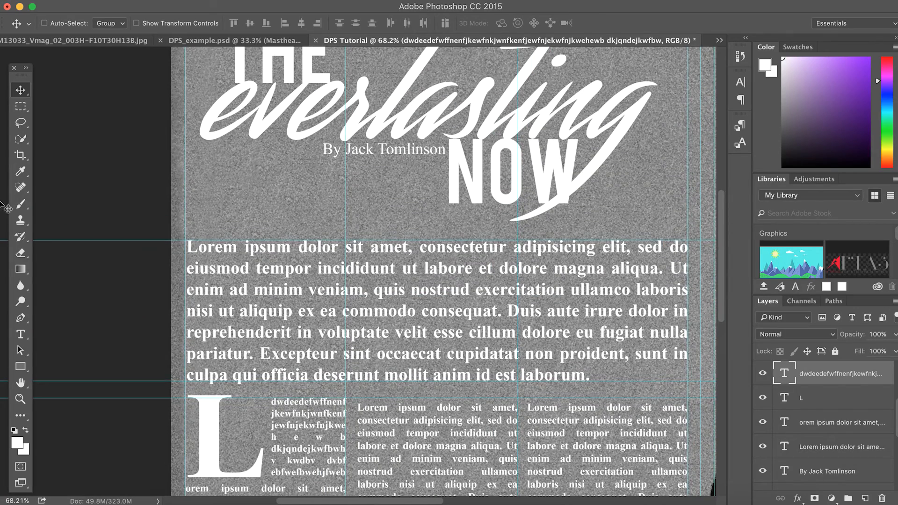
Colour the letters 'ever' in 'everlasting' purple #9103fe, sampled from RETRO PRESENTS
click(20, 334)
drag(604, 382, 181, 239)
click(370, 257)
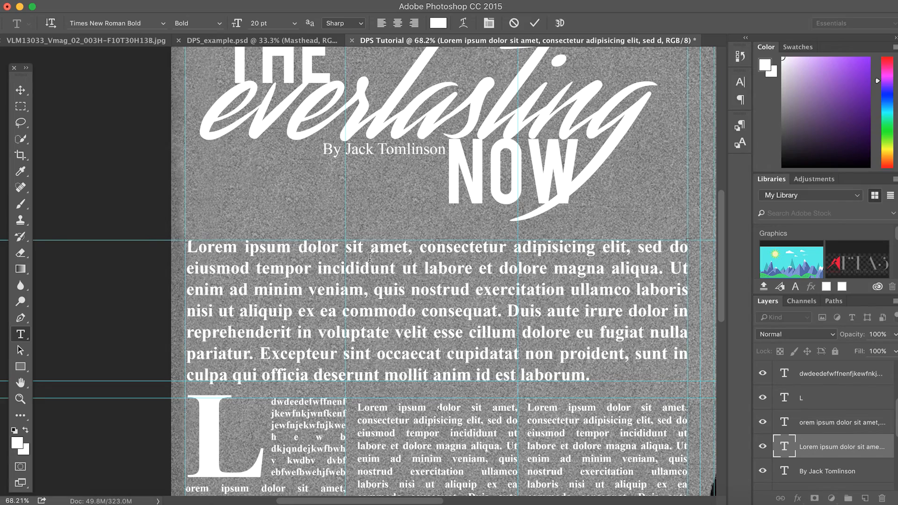
click(20, 90)
scroll(323, 218, up, 10)
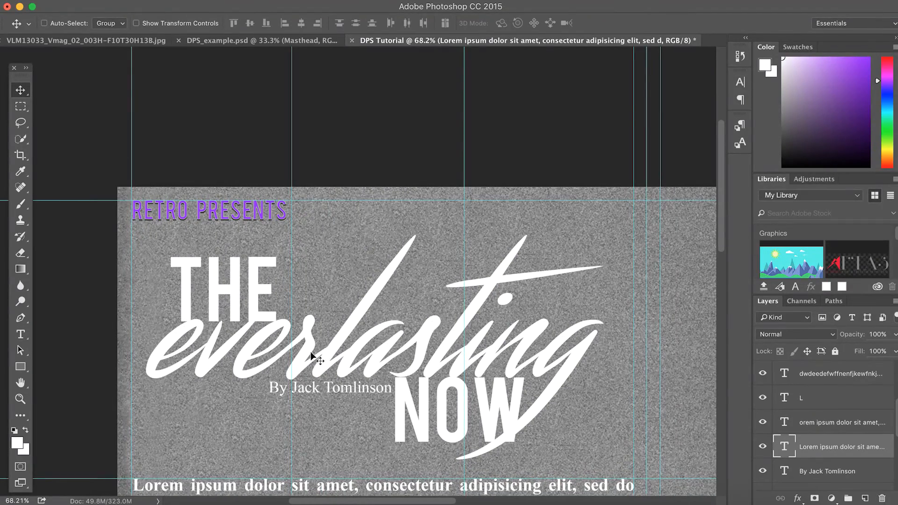
scroll(318, 359, down, 1)
click(21, 335)
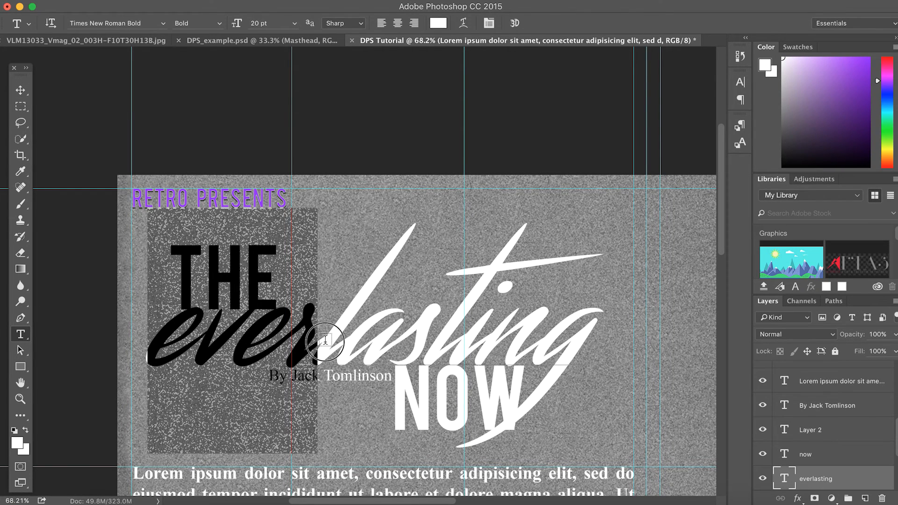
click(16, 447)
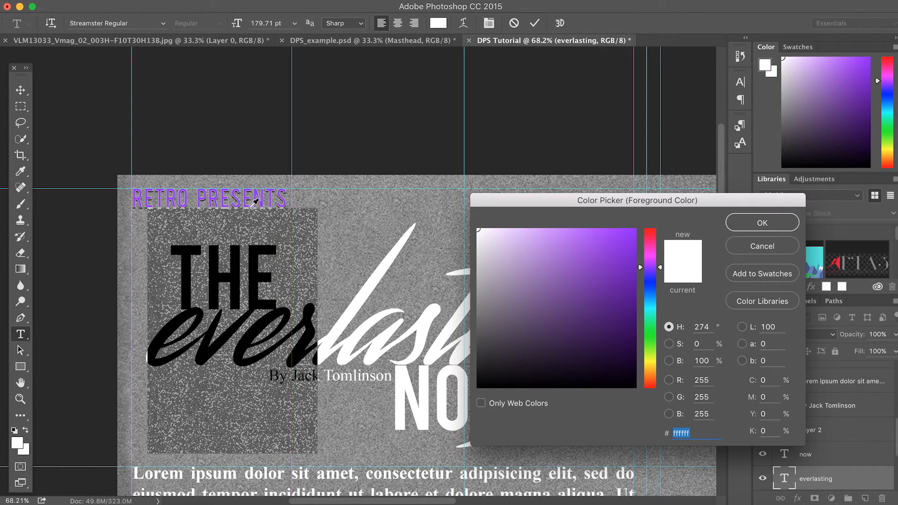
click(234, 198)
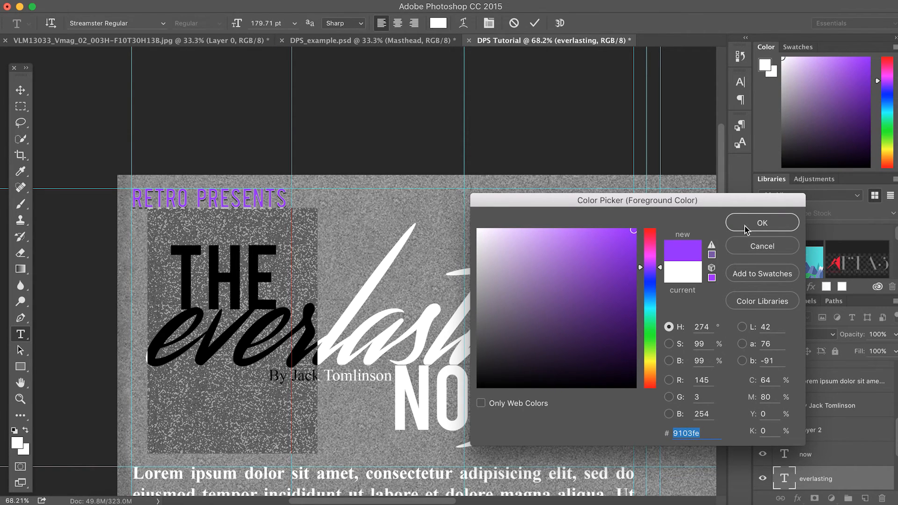
click(762, 223)
key(ctrl+Return)
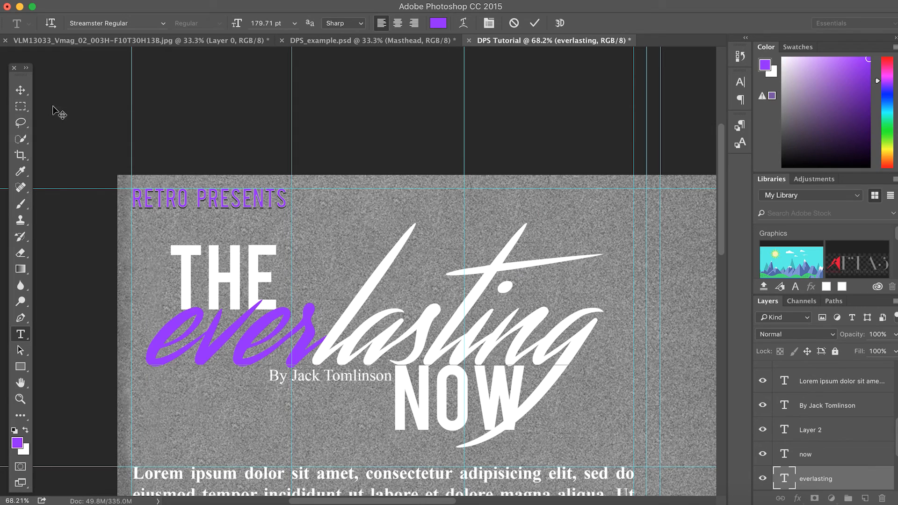
click(20, 89)
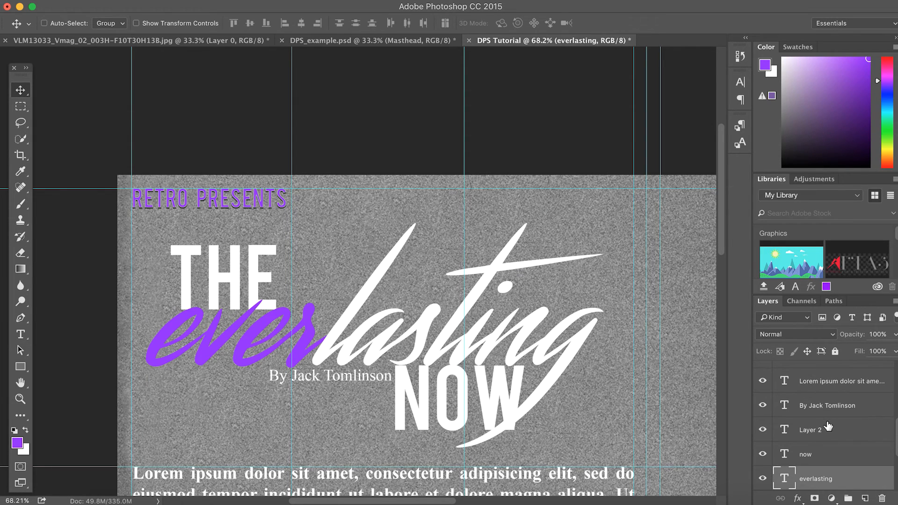
Add a Multiply drop shadow (100% opacity, 90°, 4 px distance, 2 px size) to THE
scroll(828, 426, down, 3)
shift+click(809, 461)
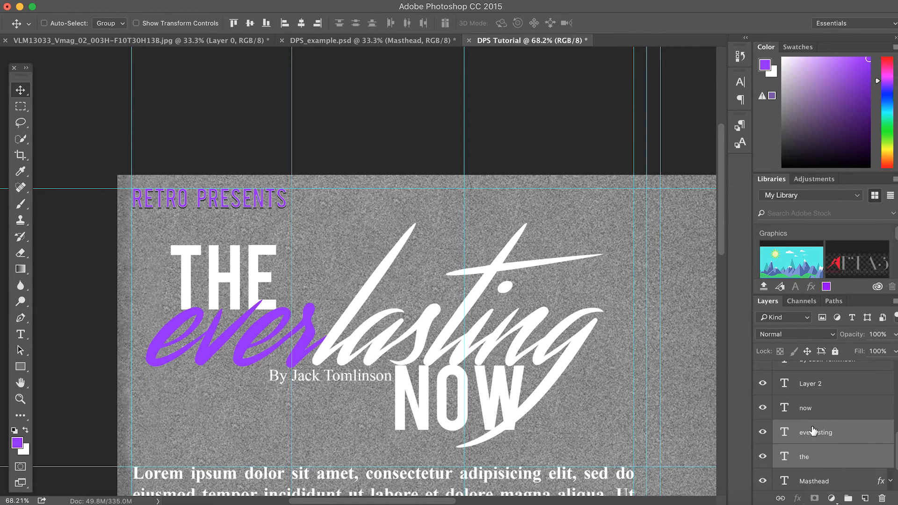
shift+click(812, 417)
super+click(814, 458)
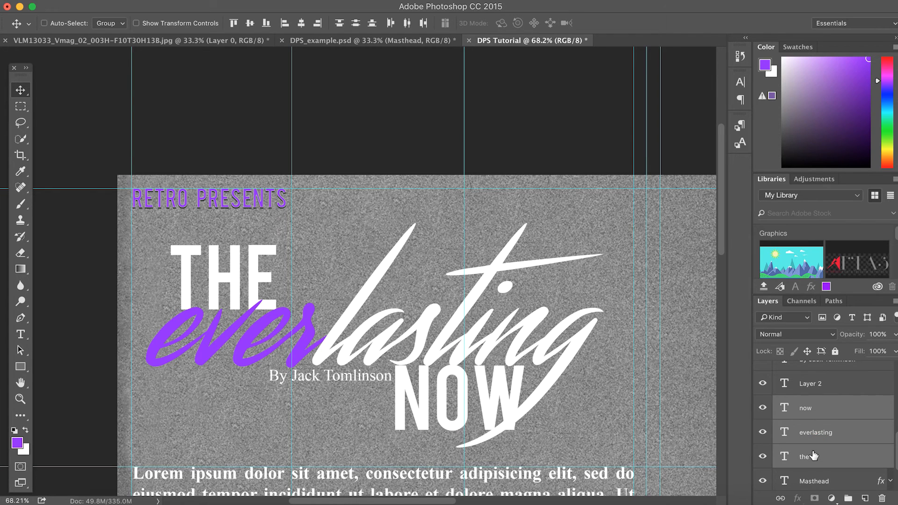
right_click(822, 427)
click(801, 430)
click(850, 457)
right_click(814, 454)
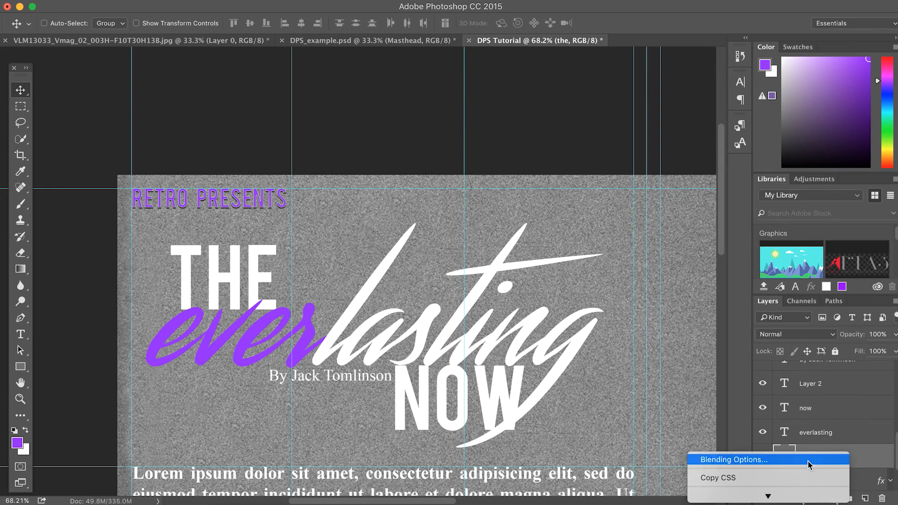
click(802, 463)
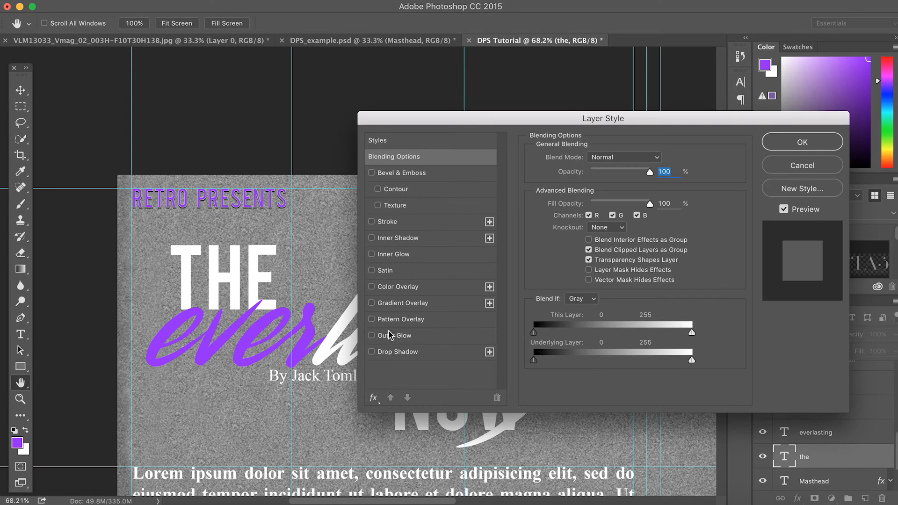
click(394, 351)
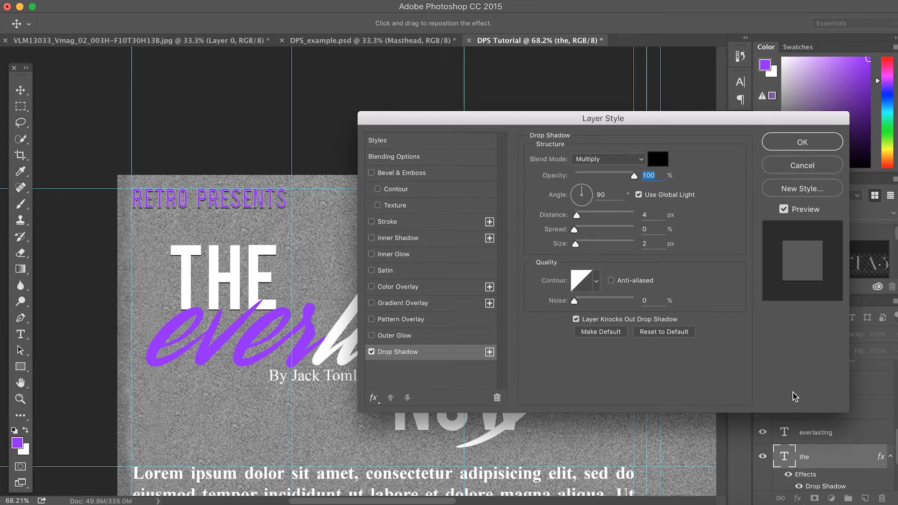
click(802, 142)
Open the everlasting layer's style settings and close them without changes
click(812, 436)
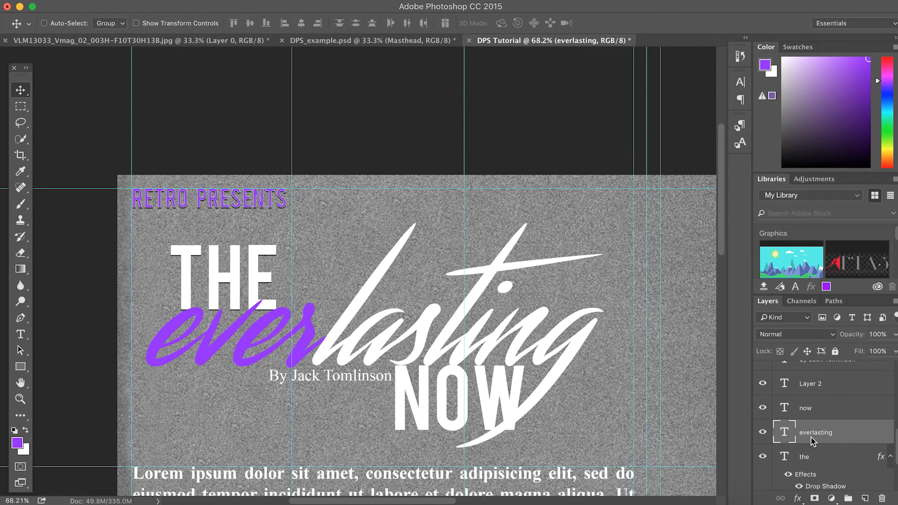
right_click(811, 437)
click(729, 443)
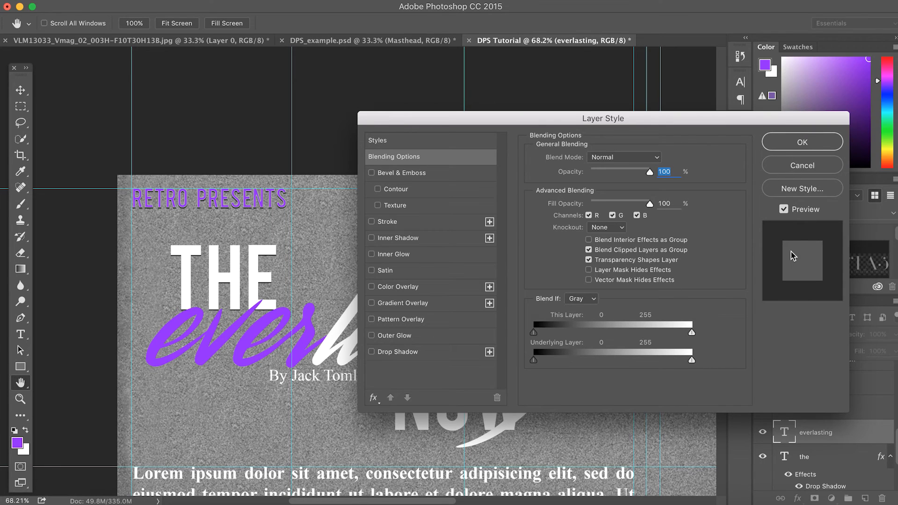
click(781, 146)
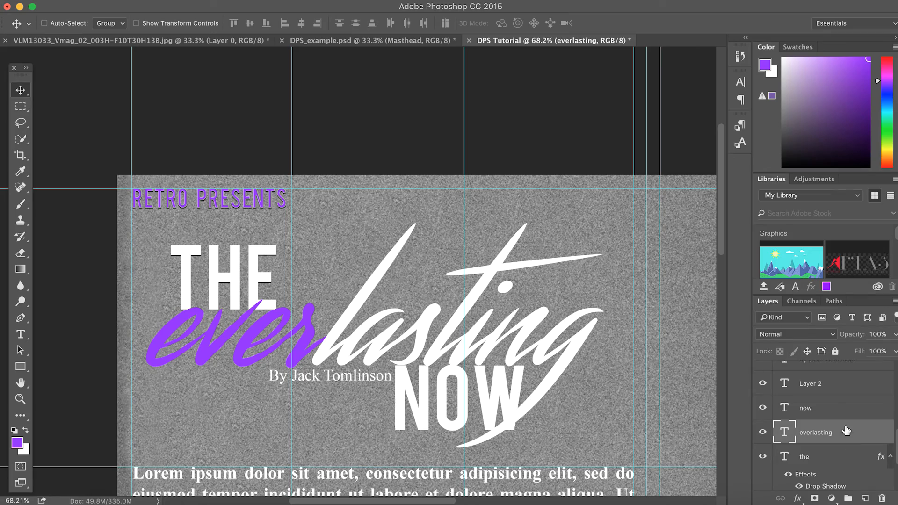
scroll(538, 381, down, 5)
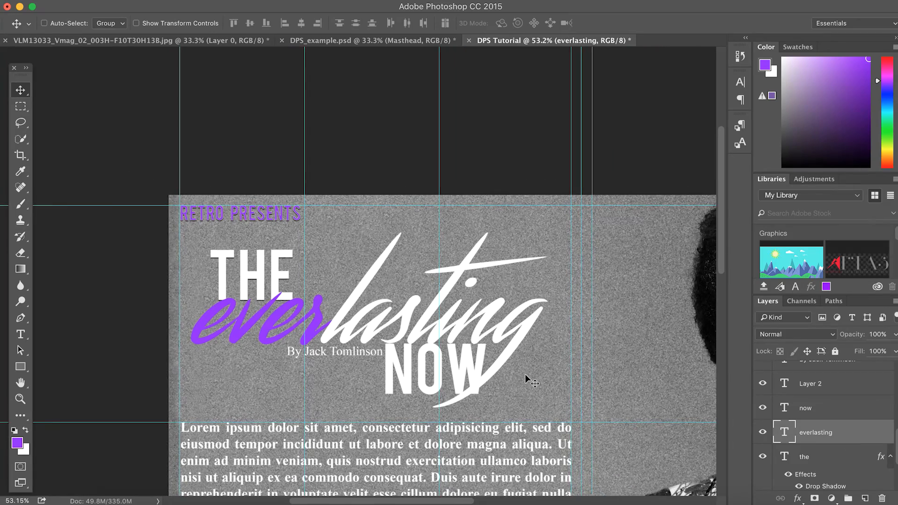
scroll(526, 375, down, 5)
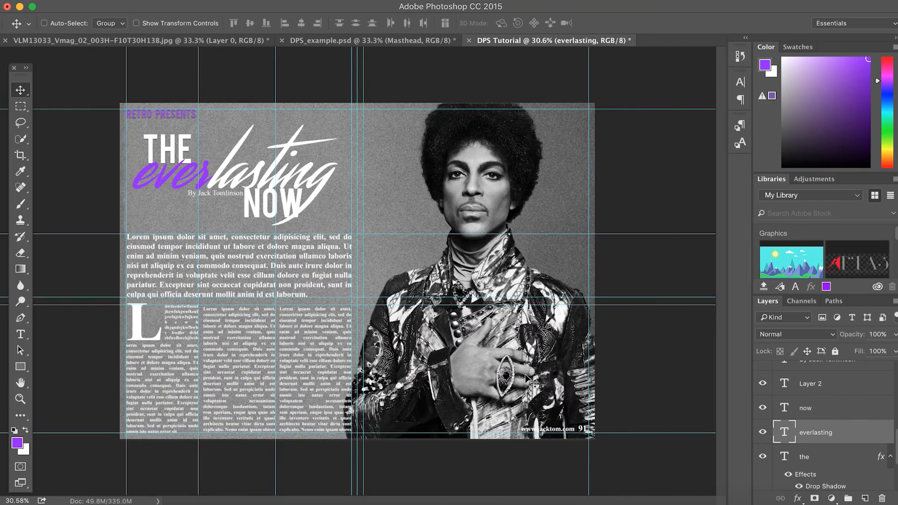
scroll(540, 287, up, 5)
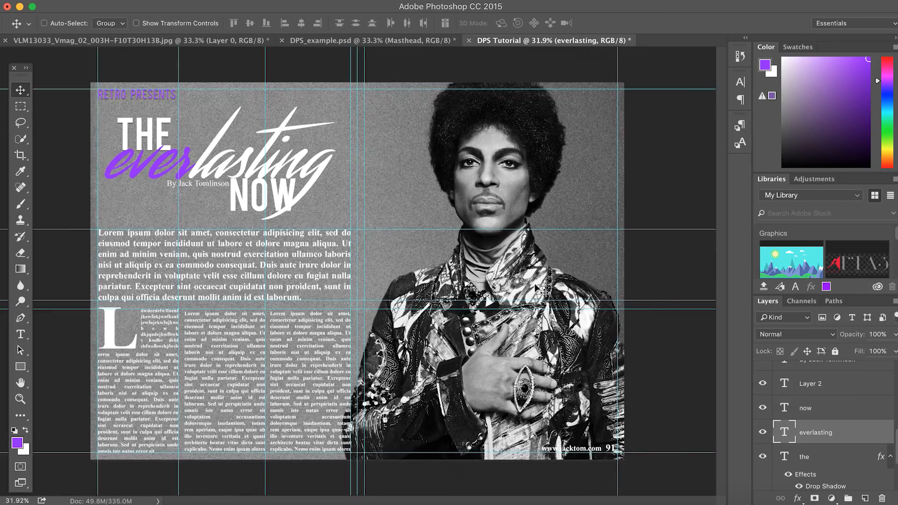
scroll(543, 293, right, 5)
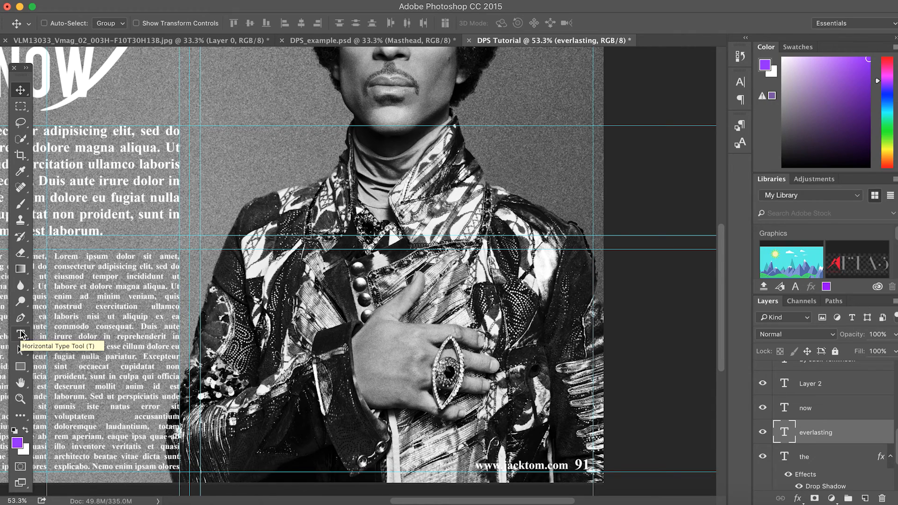
Study DPS_example.psd's pull quote and text columns, then return to the DPS Tutorial document
click(392, 41)
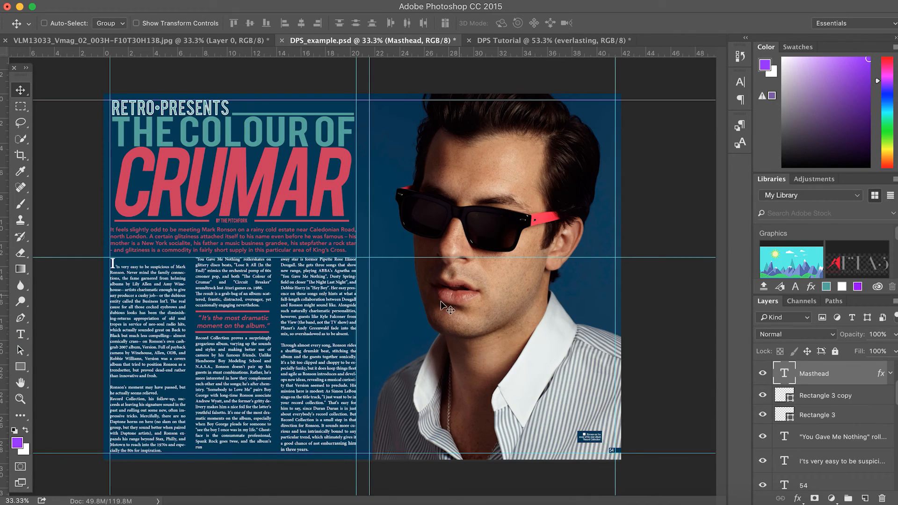
scroll(499, 375, up, 6)
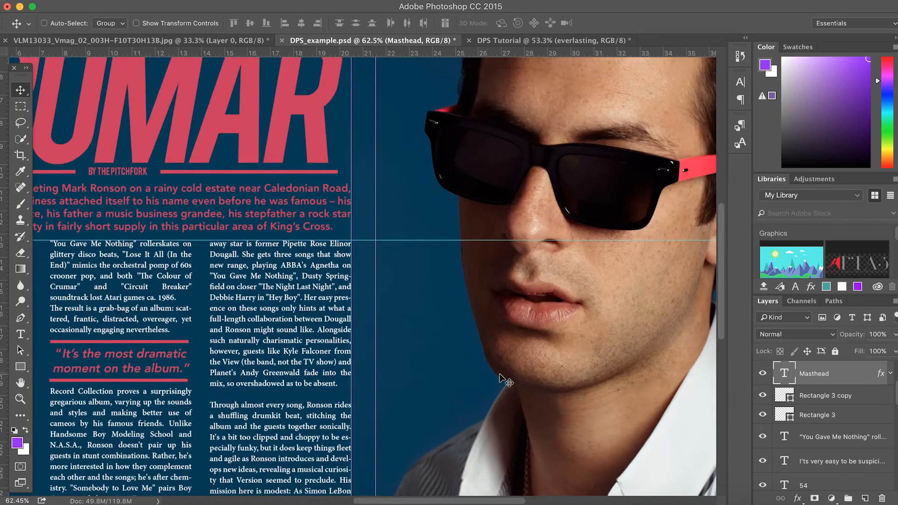
scroll(501, 375, down, 6)
scroll(501, 375, right, 6)
scroll(485, 282, up, 5)
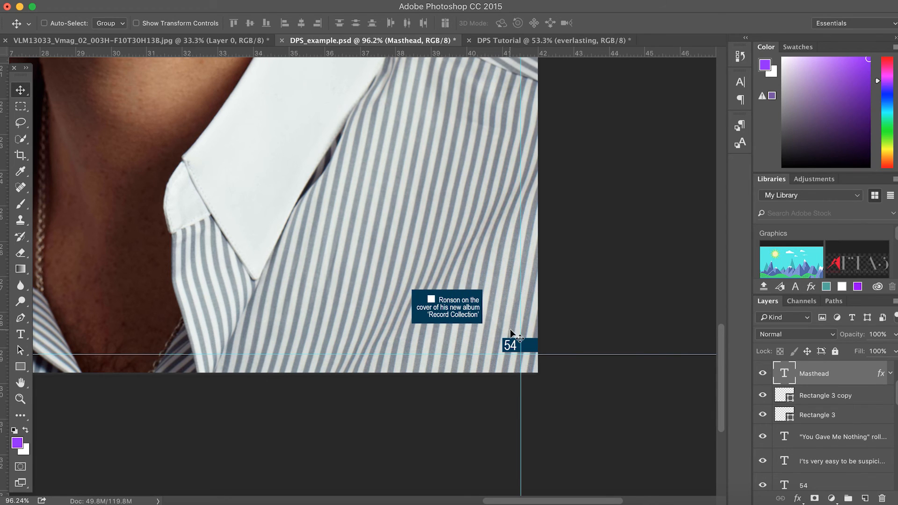
scroll(289, 219, left, 15)
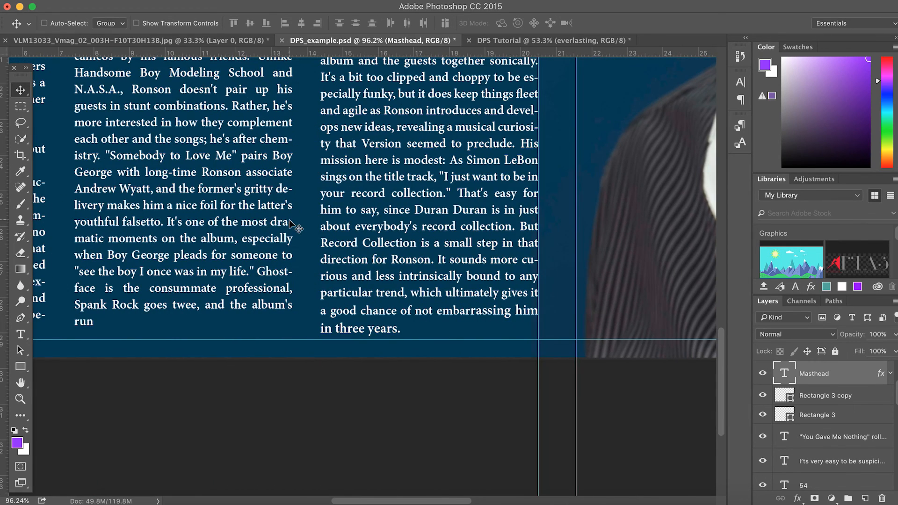
scroll(364, 124, down, 5)
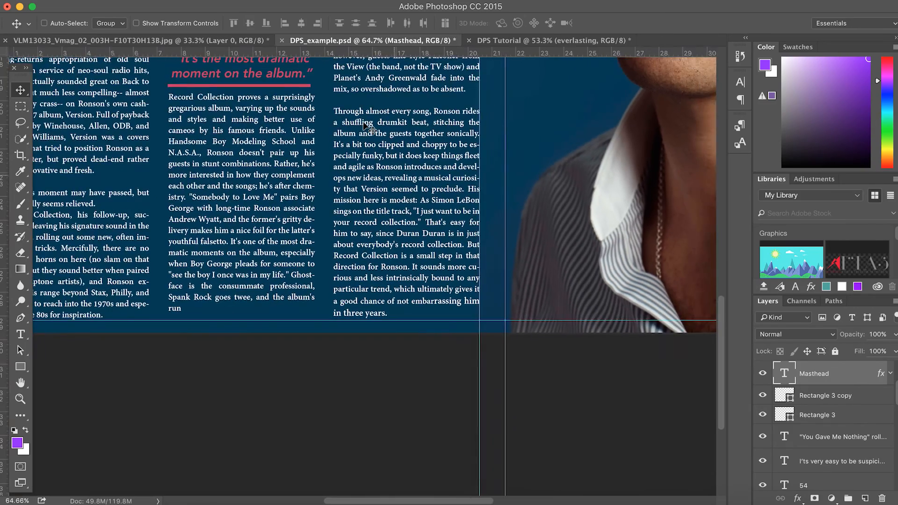
scroll(363, 124, down, 3)
scroll(364, 124, up, 6)
scroll(364, 124, left, 2)
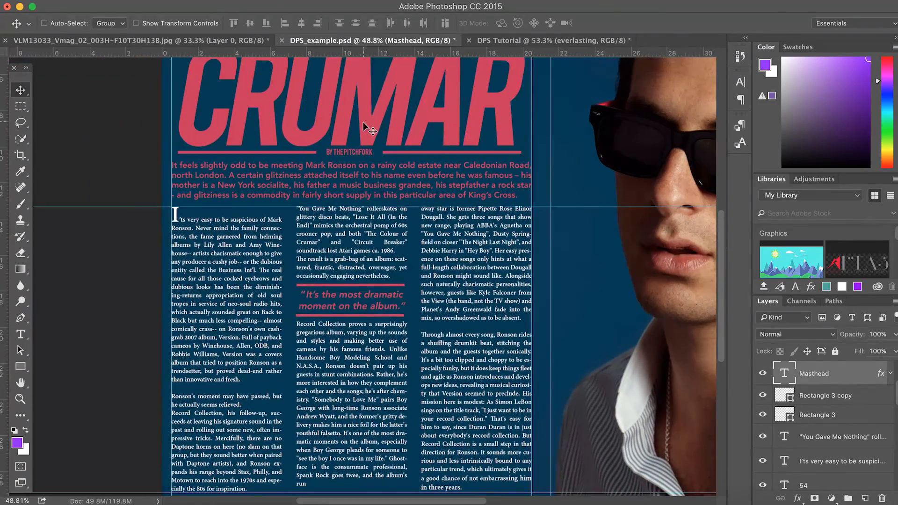
scroll(339, 283, up, 3)
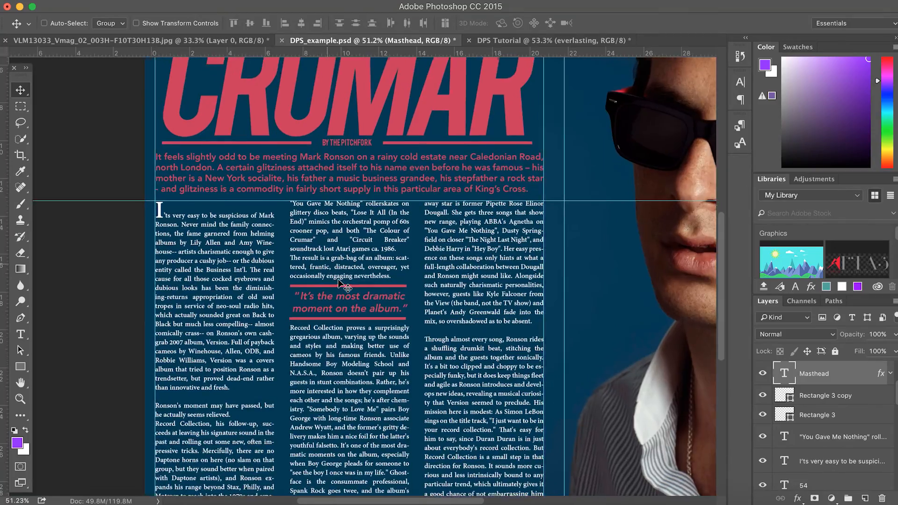
scroll(339, 283, up, 2)
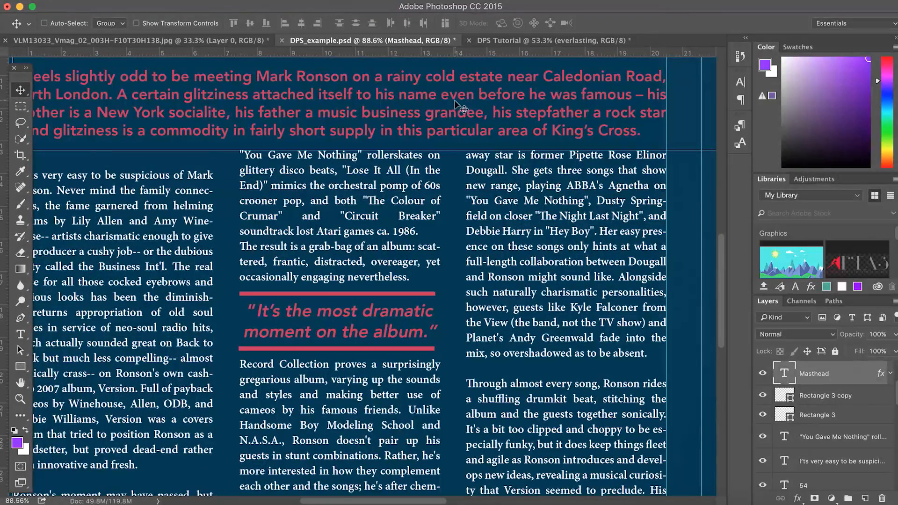
click(497, 42)
With the Type tool, start an empty text layer on the portrait, then leave text editing
scroll(251, 356, left, 10)
scroll(252, 355, down, 3)
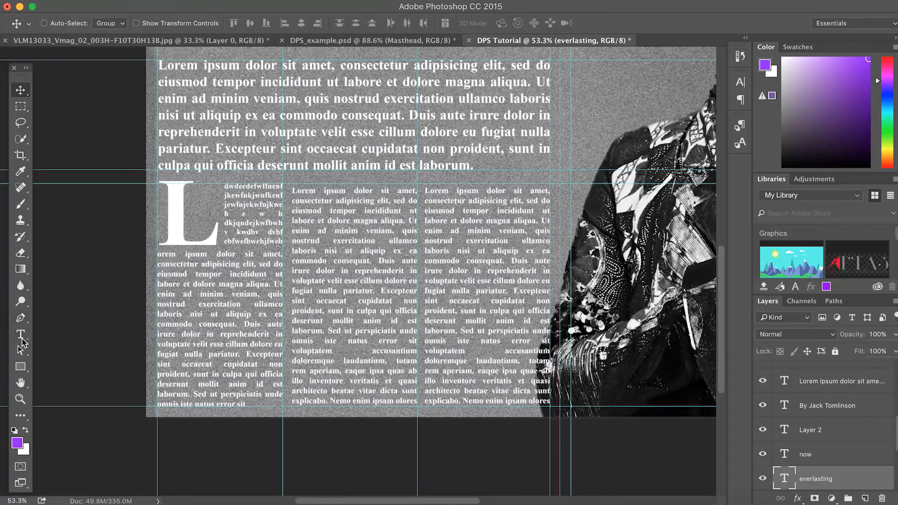
click(20, 335)
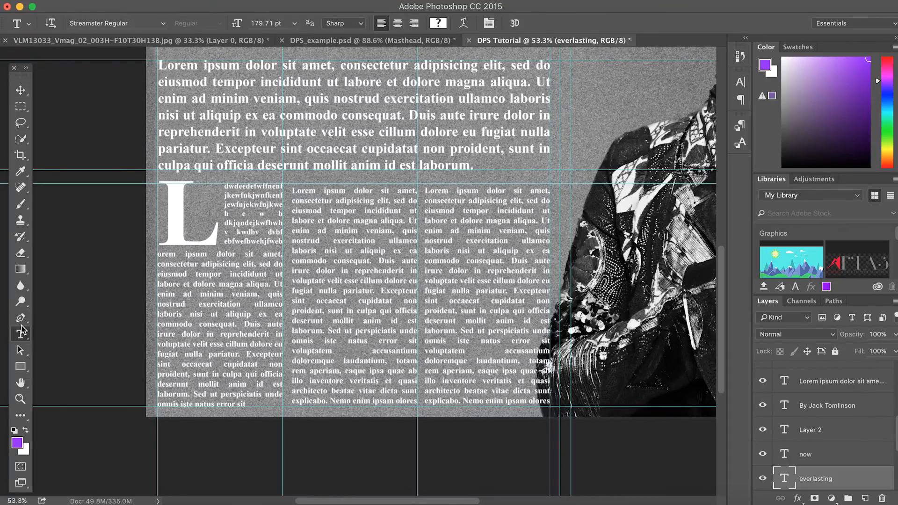
scroll(283, 157, left, 4)
scroll(283, 156, up, 10)
scroll(283, 157, right, 8)
scroll(282, 156, right, 8)
scroll(283, 157, up, 1)
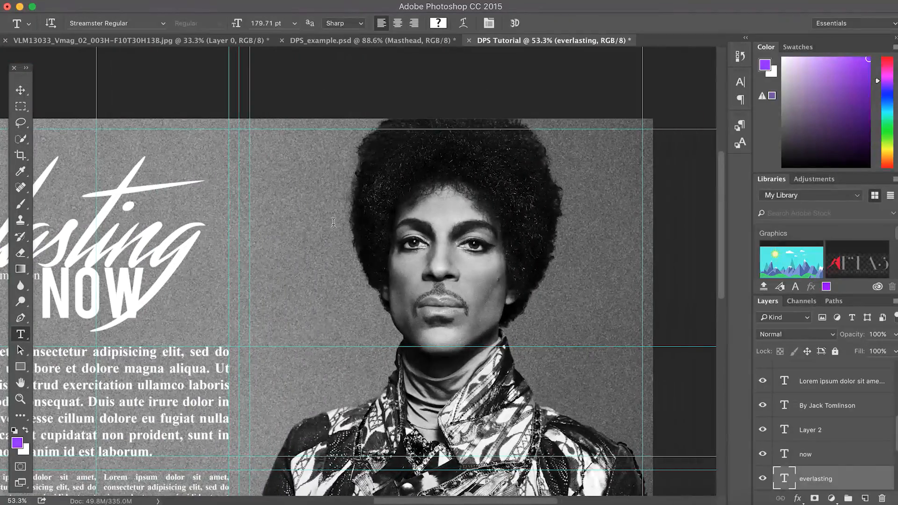
click(304, 325)
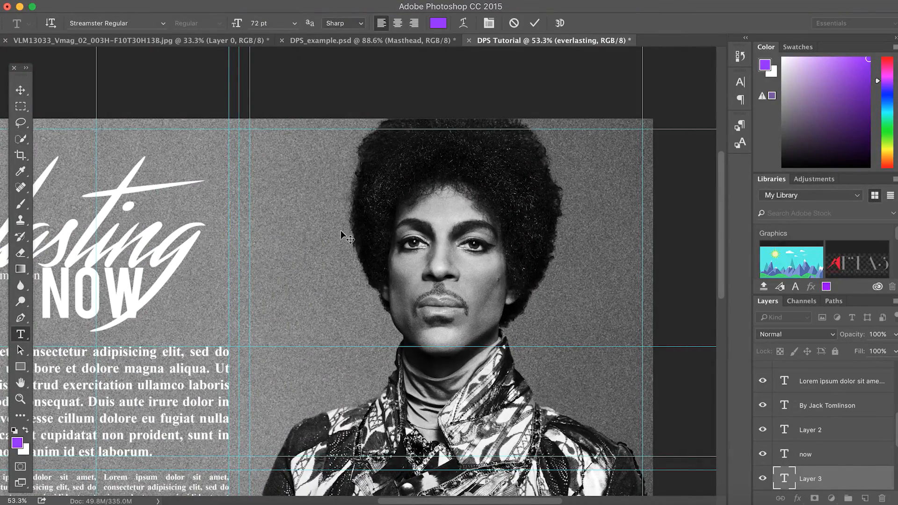
click(20, 91)
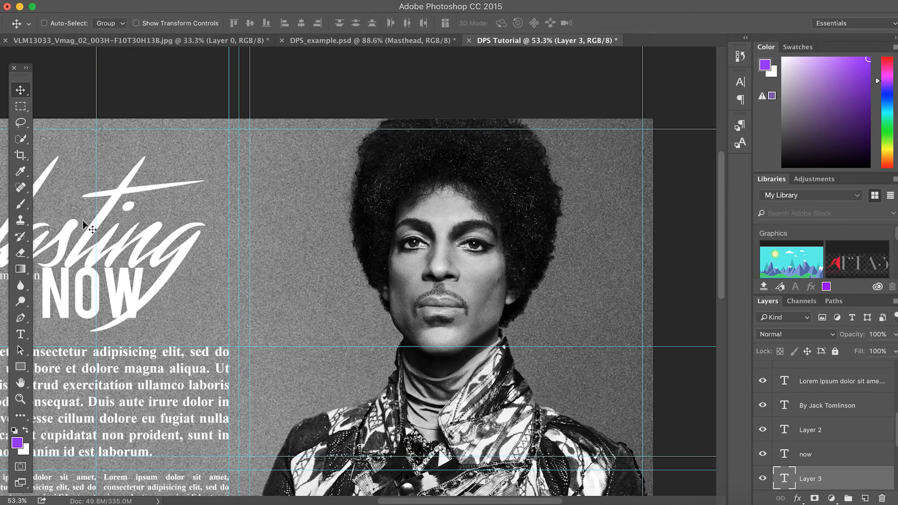
Select the phrase from 'adipisicing elit, sed do' to 'labore' in the opening paragraph
click(20, 335)
click(289, 286)
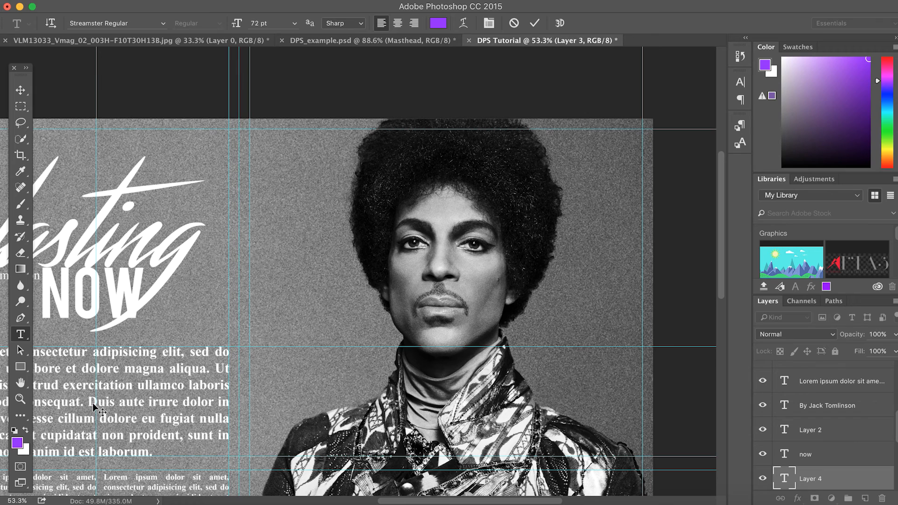
click(21, 90)
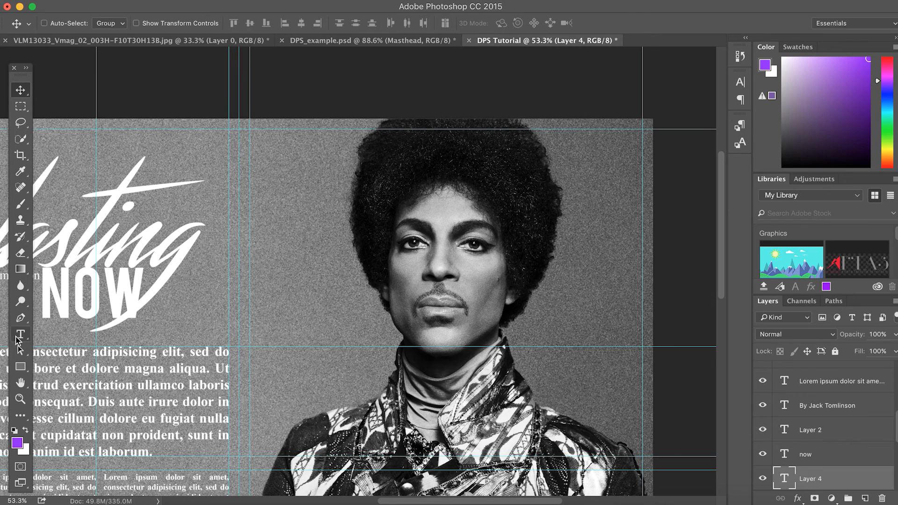
click(21, 334)
drag(94, 353, 61, 370)
key(super+c)
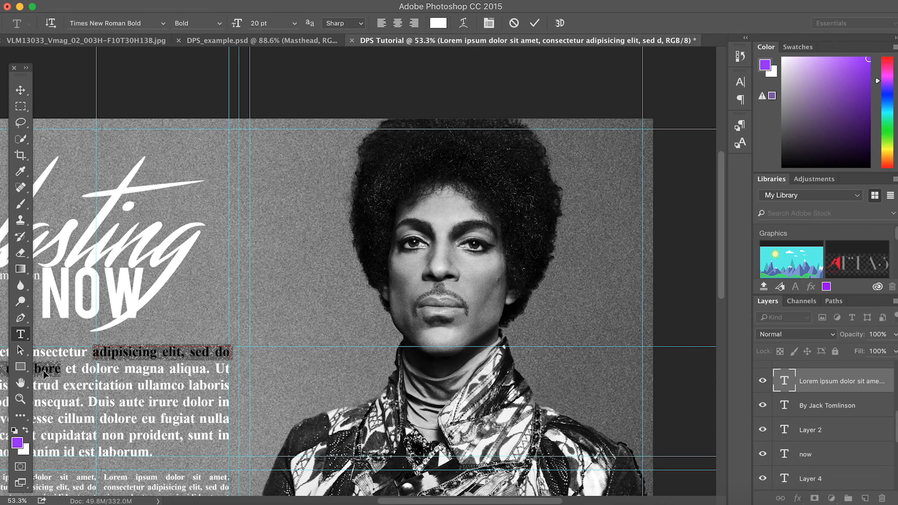
Paste the phrase as a new text layer on the portrait, breaking before 'tempor' and adding curly quotes
click(19, 85)
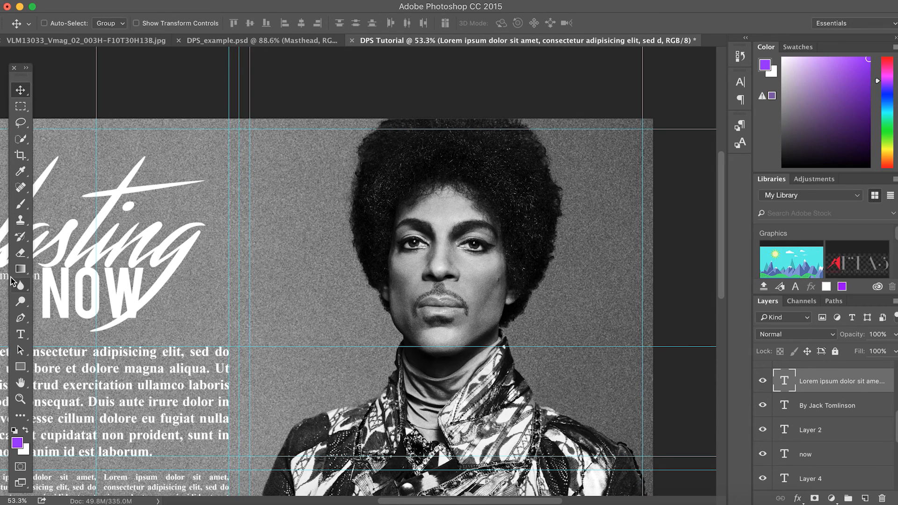
click(21, 335)
click(287, 270)
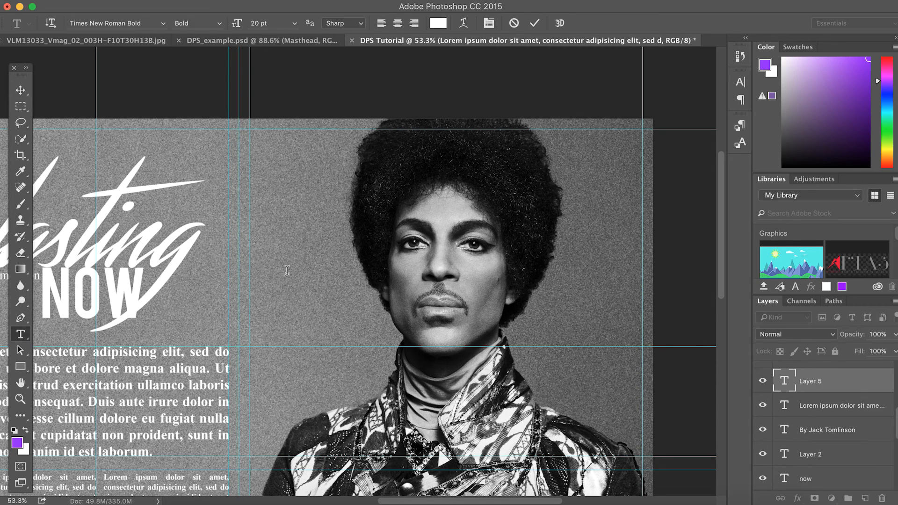
key(super+v)
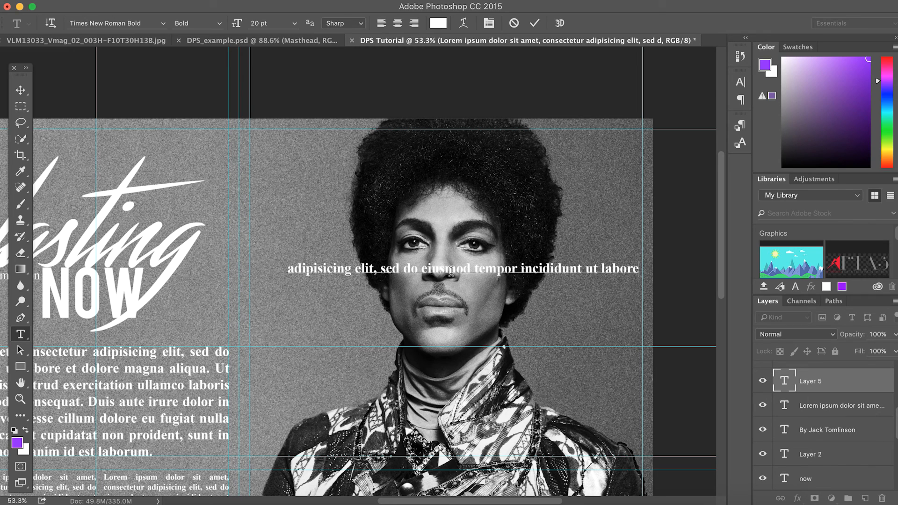
click(476, 270)
key(Return)
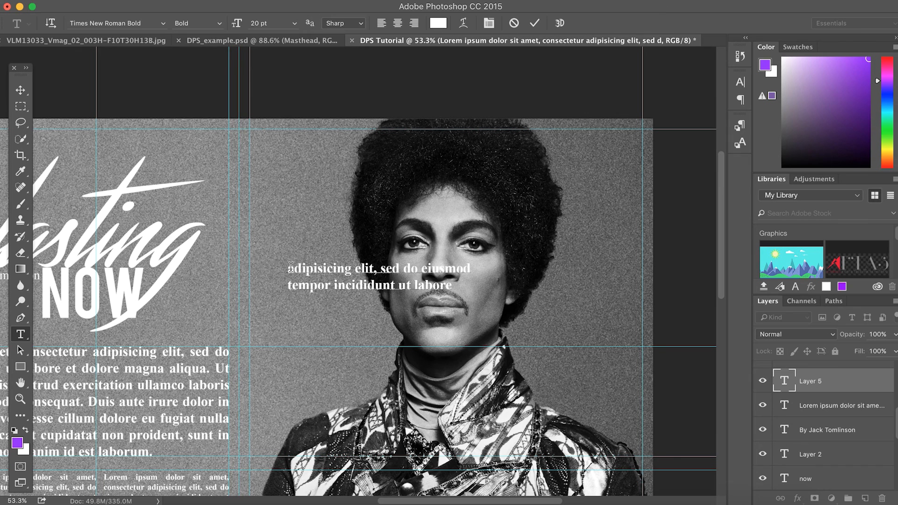
text(“)
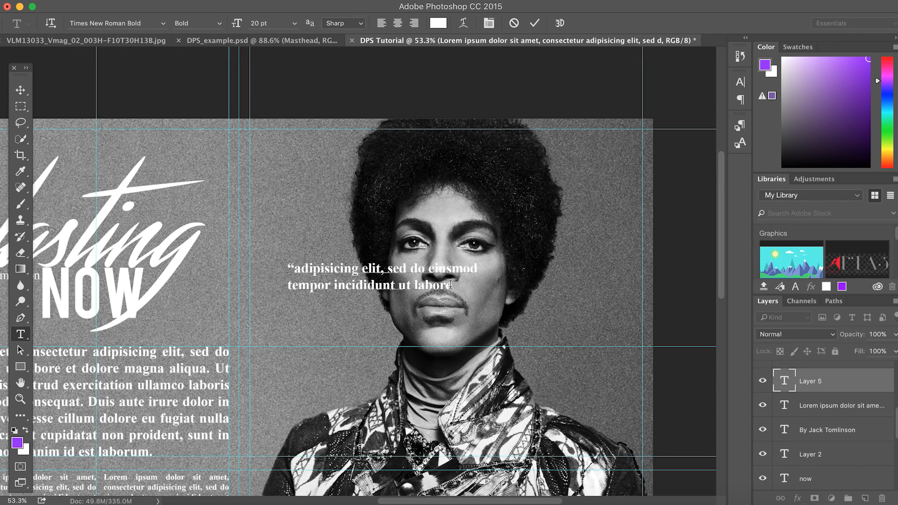
drag(458, 285, 273, 264)
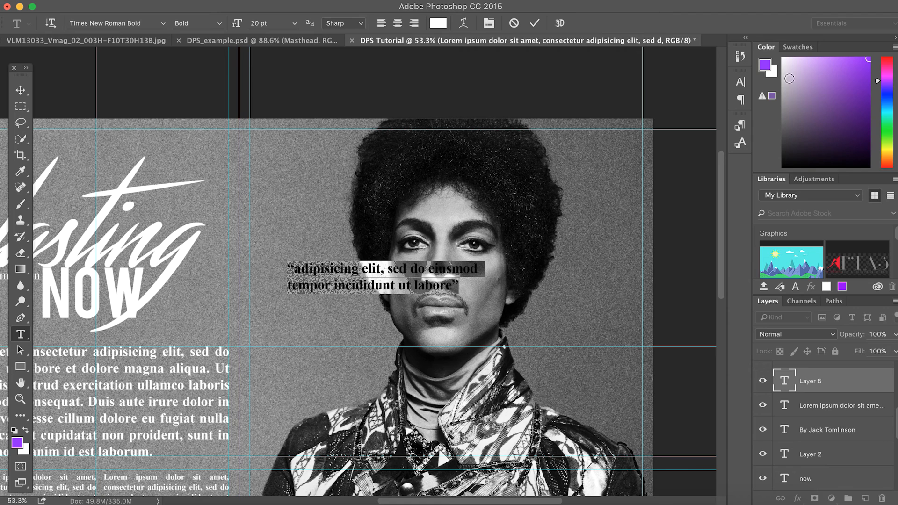
Apply Center Text to both quote lines from the Paragraph panel
click(741, 99)
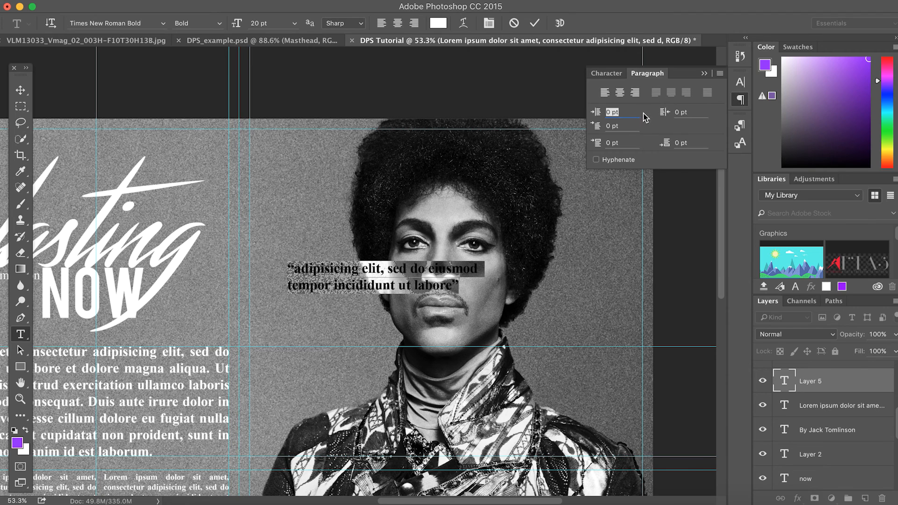
click(620, 93)
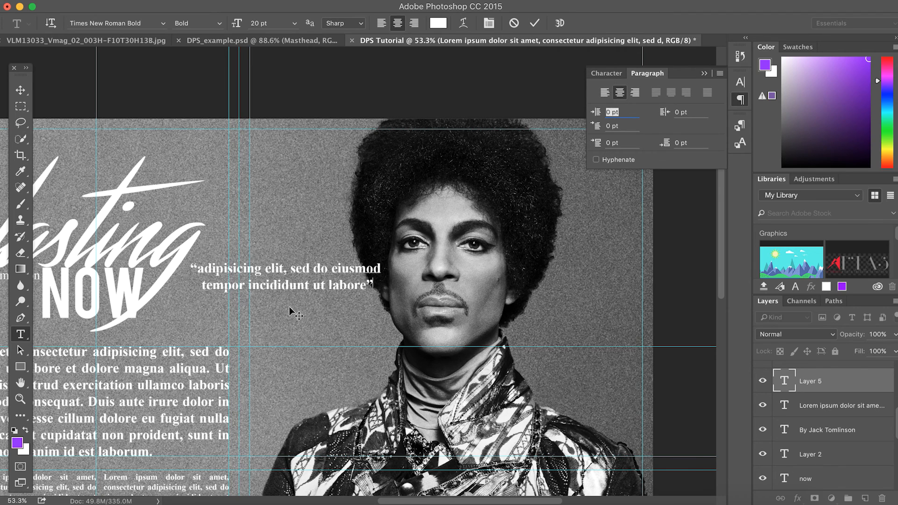
scroll(289, 312, left, 10)
scroll(289, 312, down, 5)
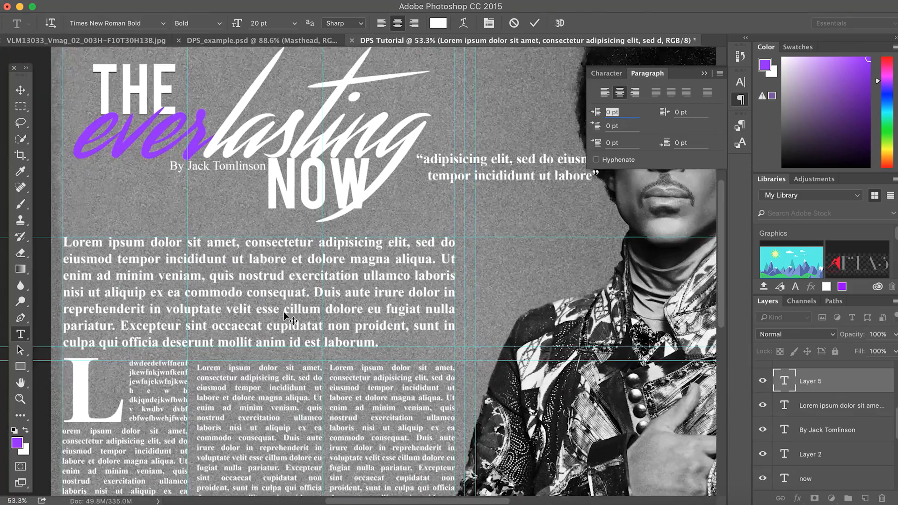
scroll(289, 319, left, 5)
scroll(289, 318, down, 3)
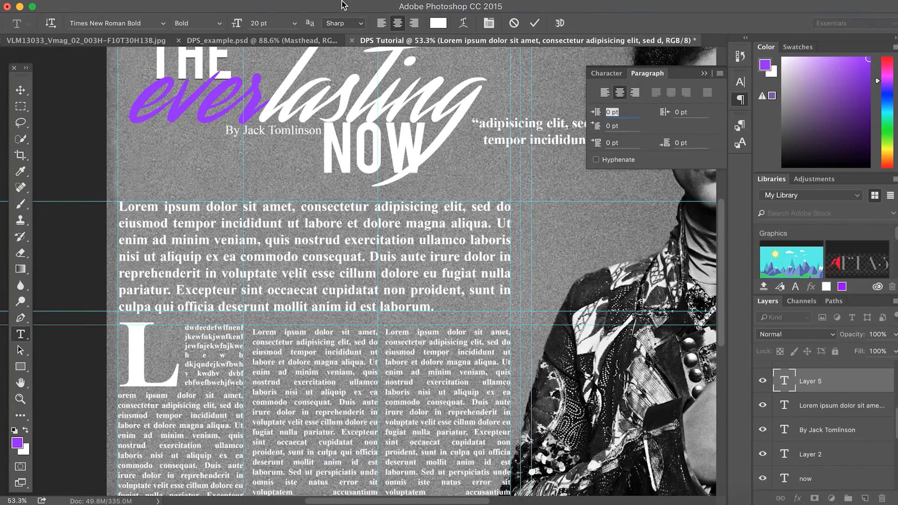
click(341, 4)
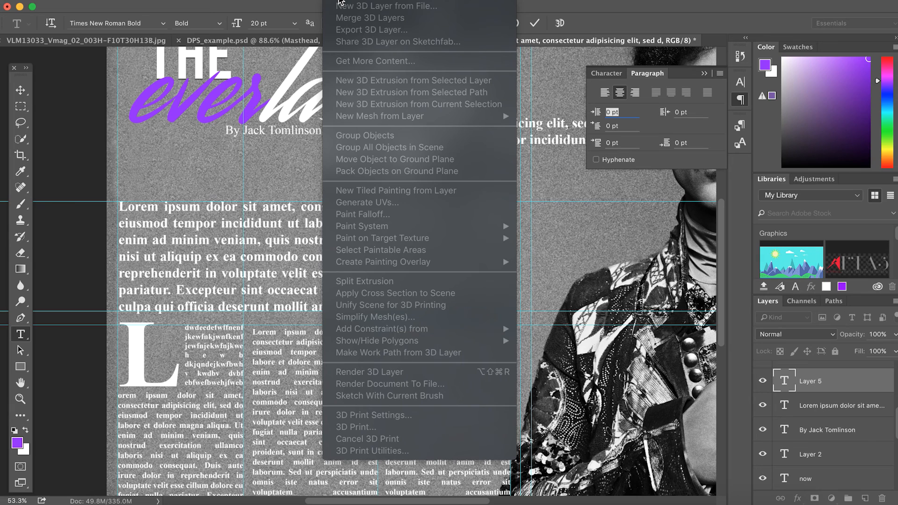
mouse_move(354, 1)
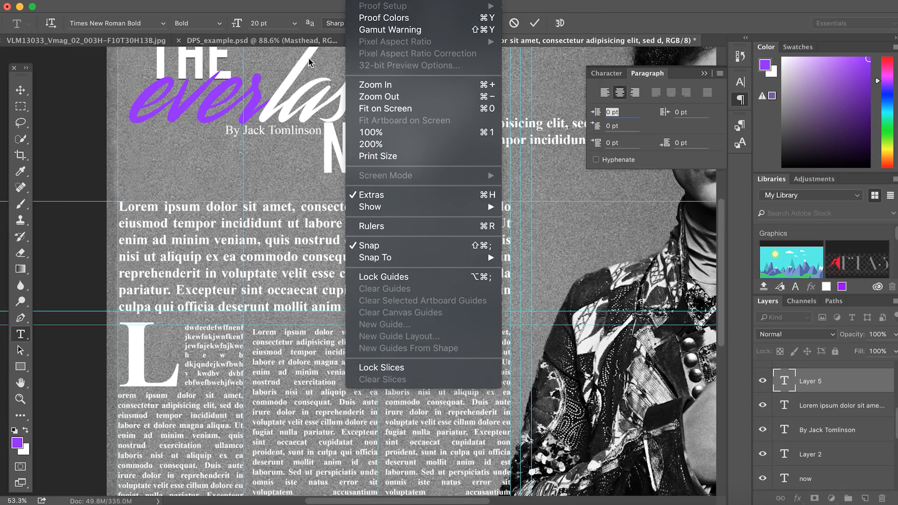
click(87, 124)
scroll(525, 271, right, 5)
scroll(525, 276, down, 3)
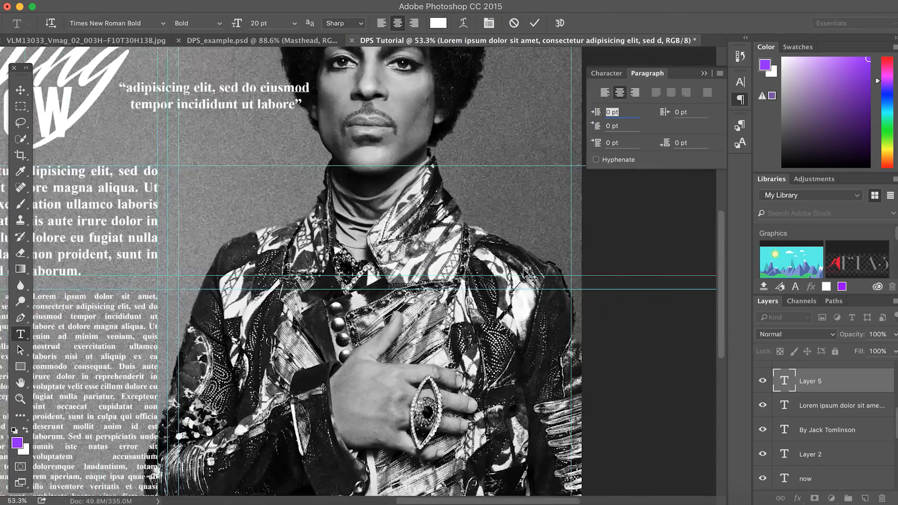
Commit the quote and drag it down over the figure's hand, nudging it slightly upward
drag(221, 122, 281, 212)
click(20, 92)
scroll(197, 209, left, 1)
scroll(197, 210, left, 5)
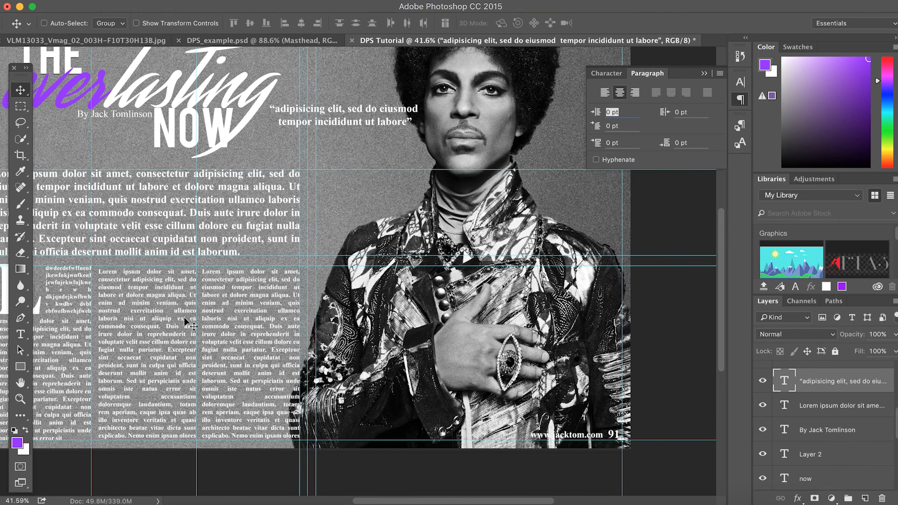
drag(357, 108, 486, 328)
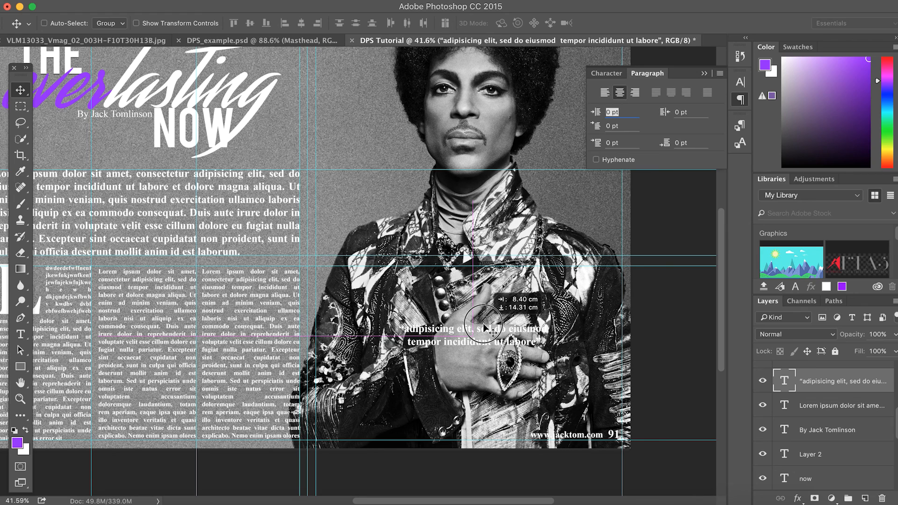
drag(484, 325, 485, 325)
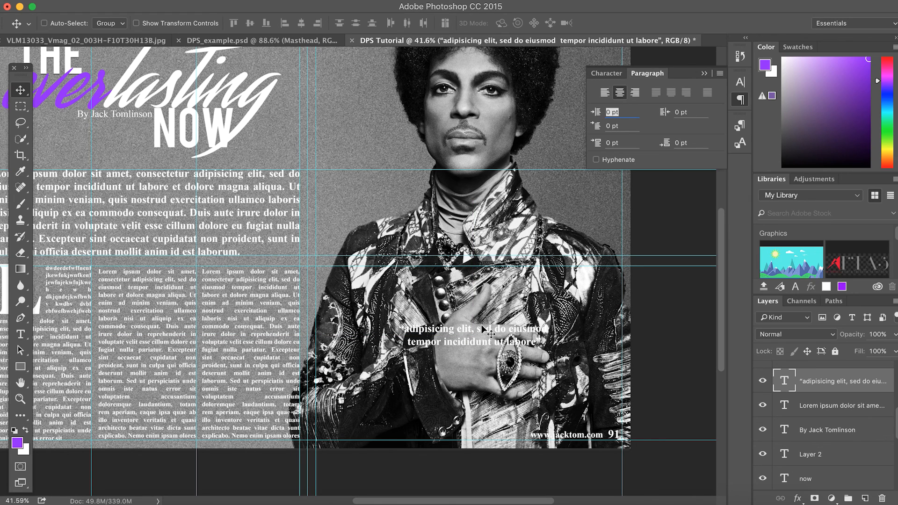
scroll(490, 333, up, 5)
scroll(490, 333, left, 4)
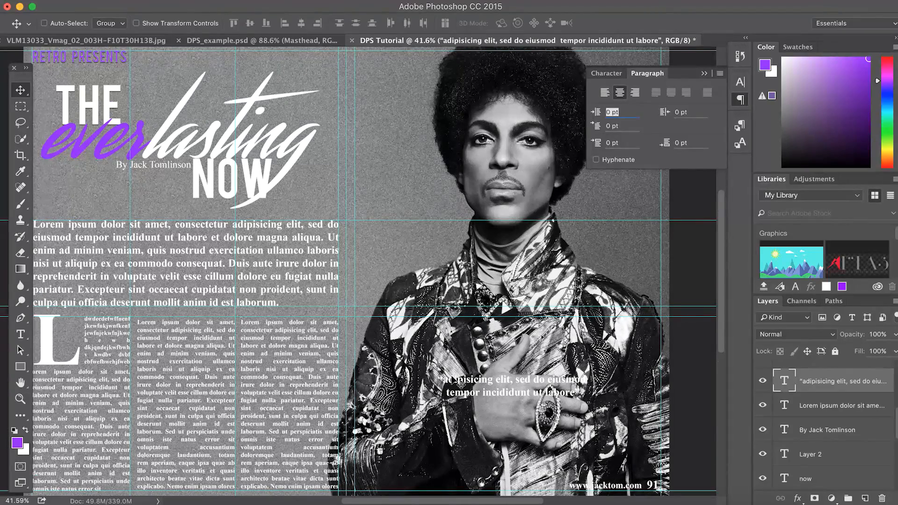
drag(485, 383, 486, 379)
scroll(486, 378, left, 7)
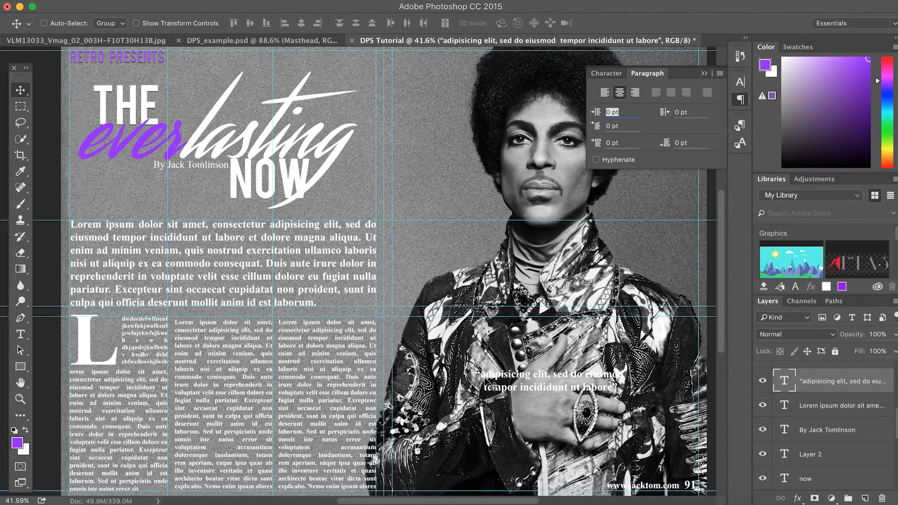
scroll(485, 378, down, 3)
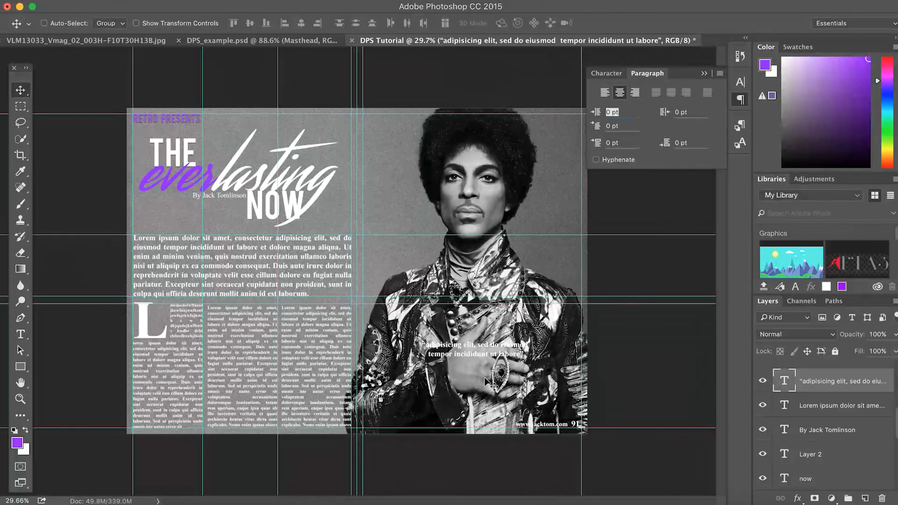